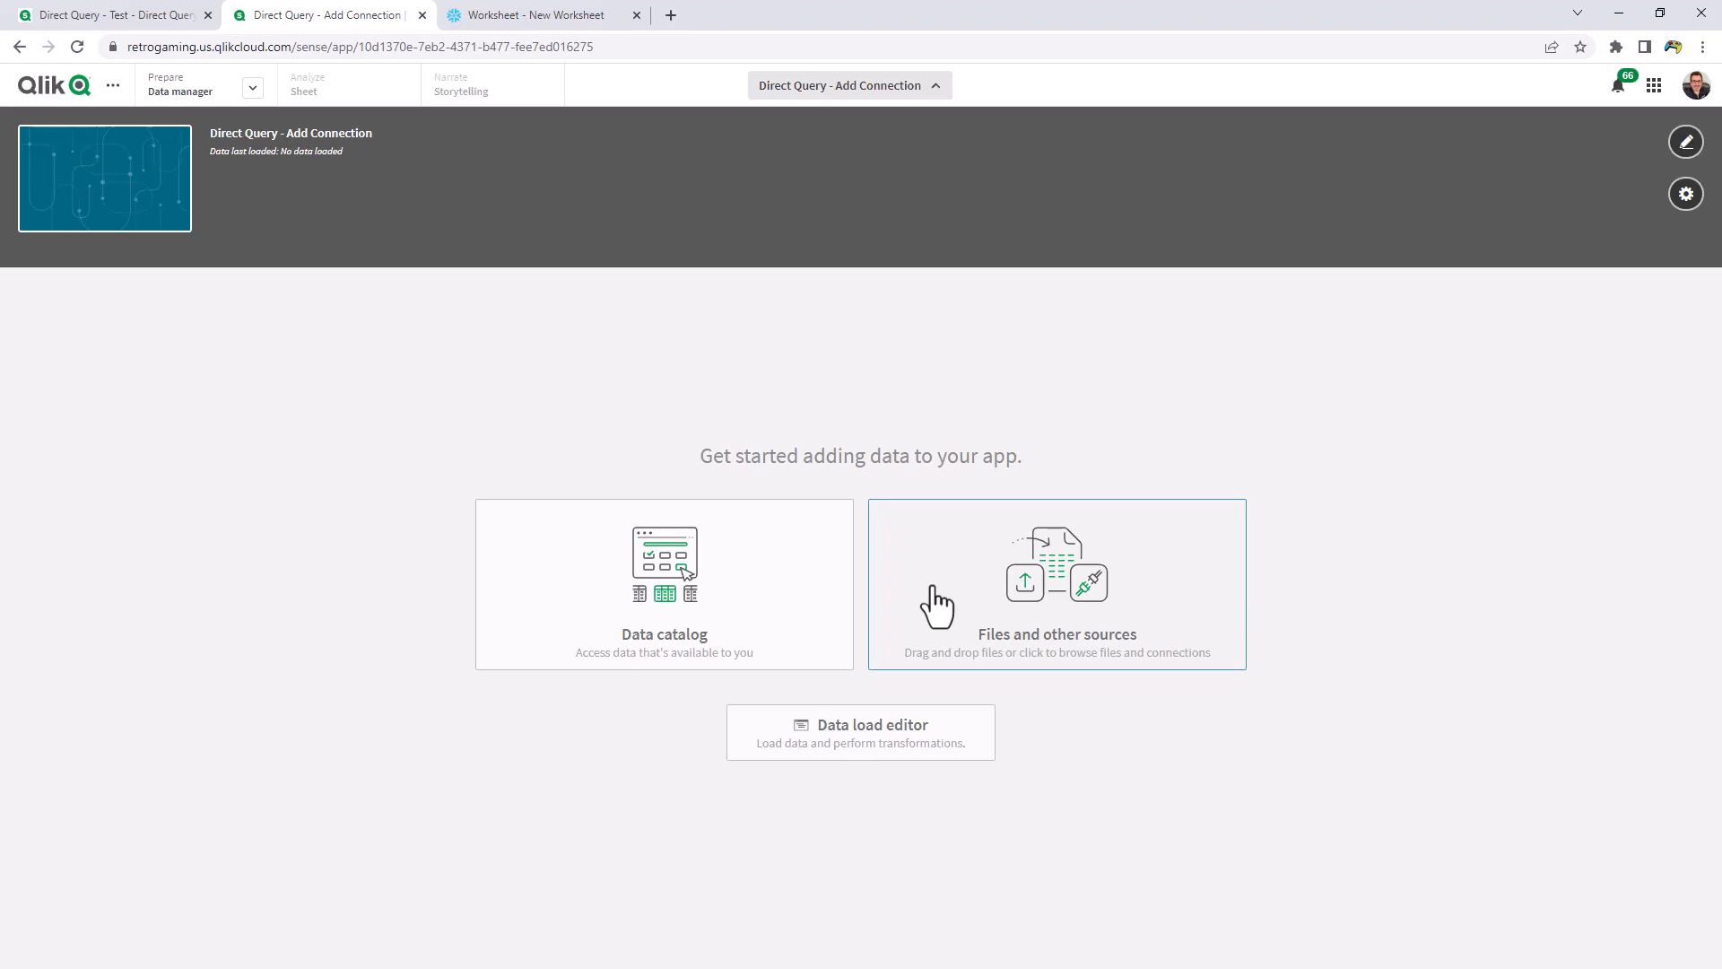
Step: Open the existing TestSnow Snowflake connection in Direct Query mode to add data to the app
left_click(936, 603)
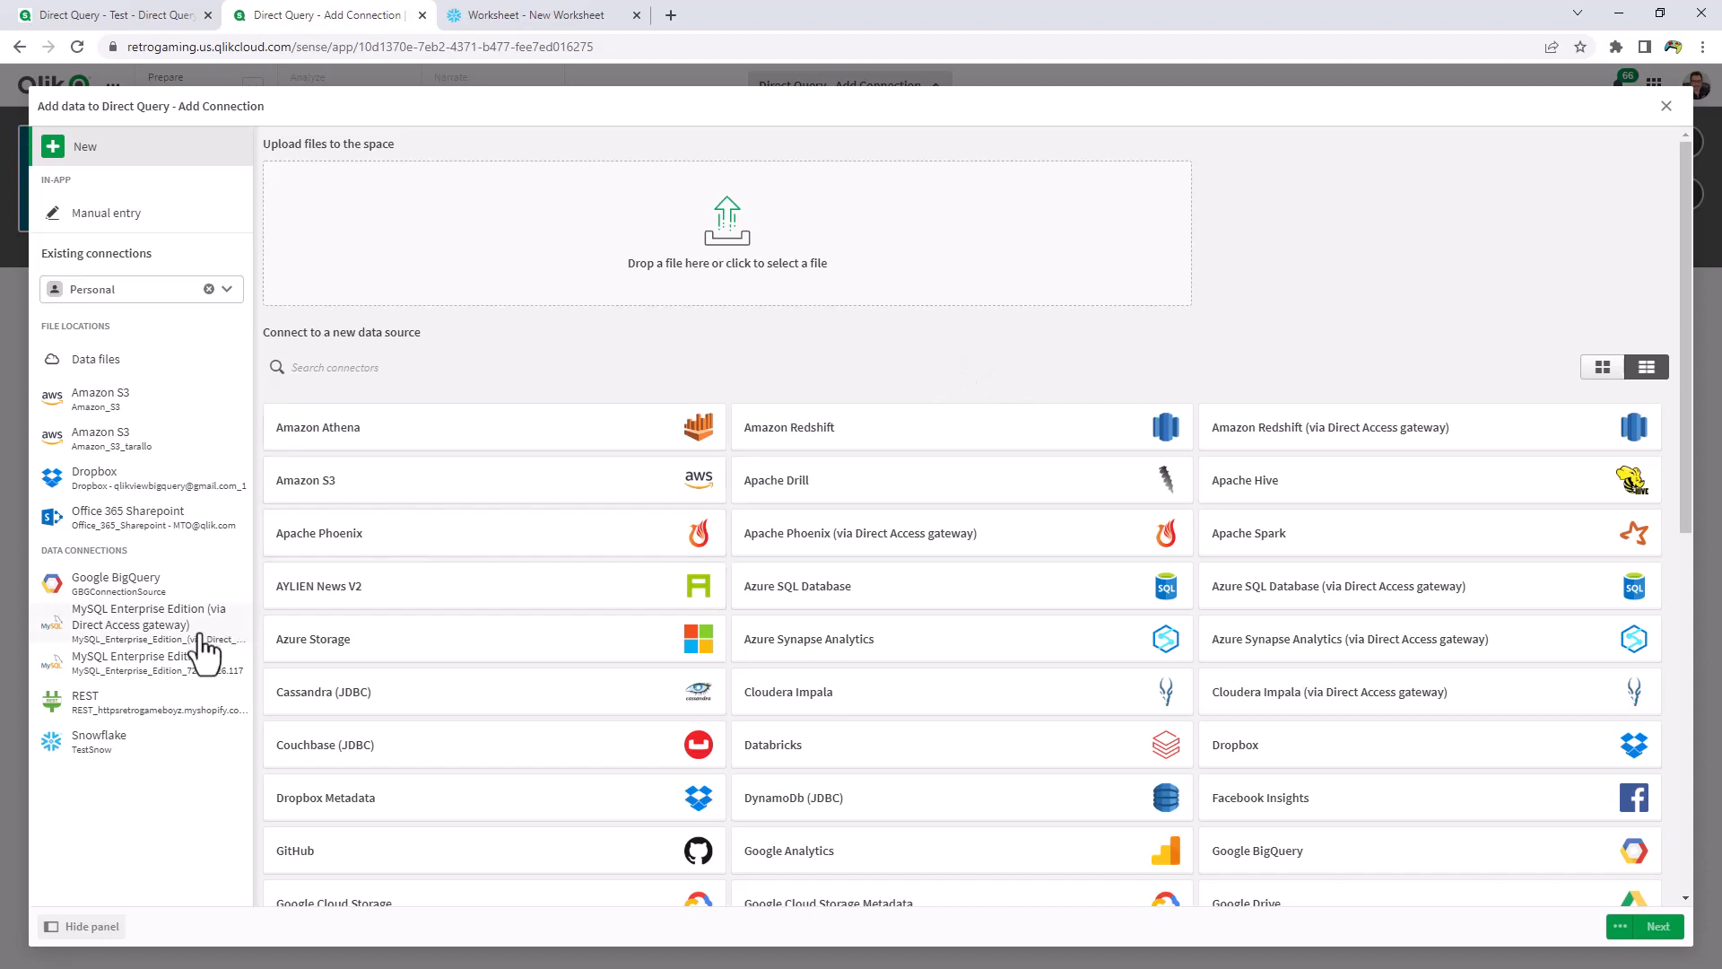
left_click(123, 744)
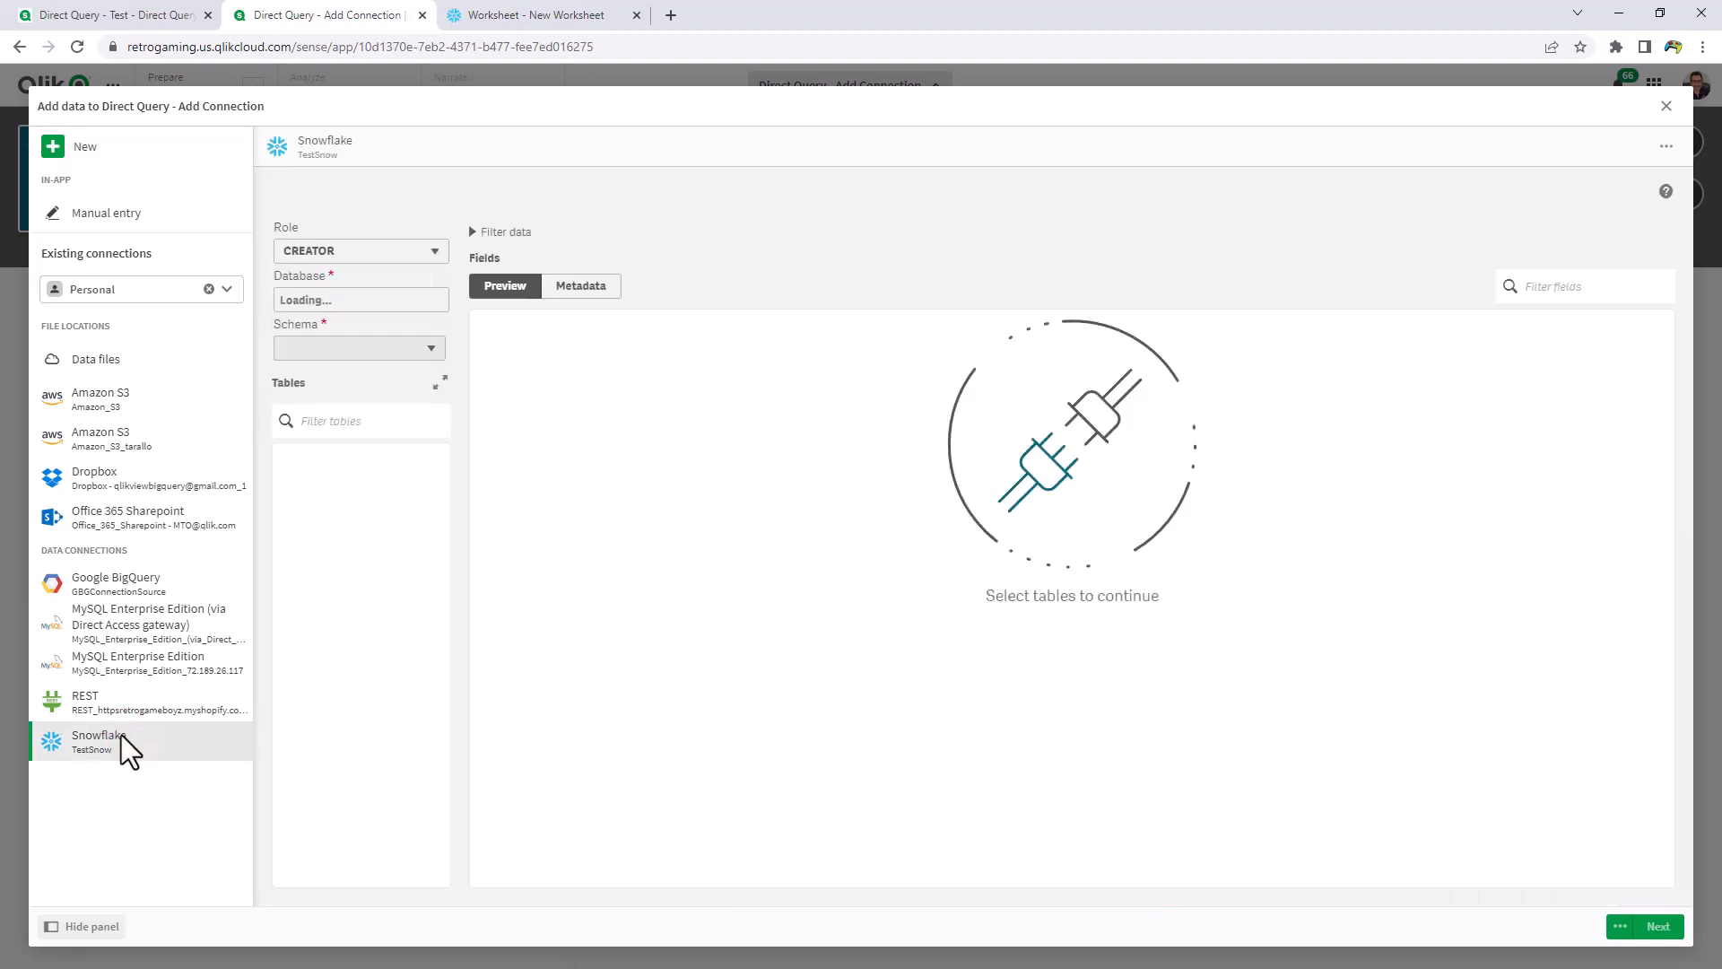
left_click(1665, 146)
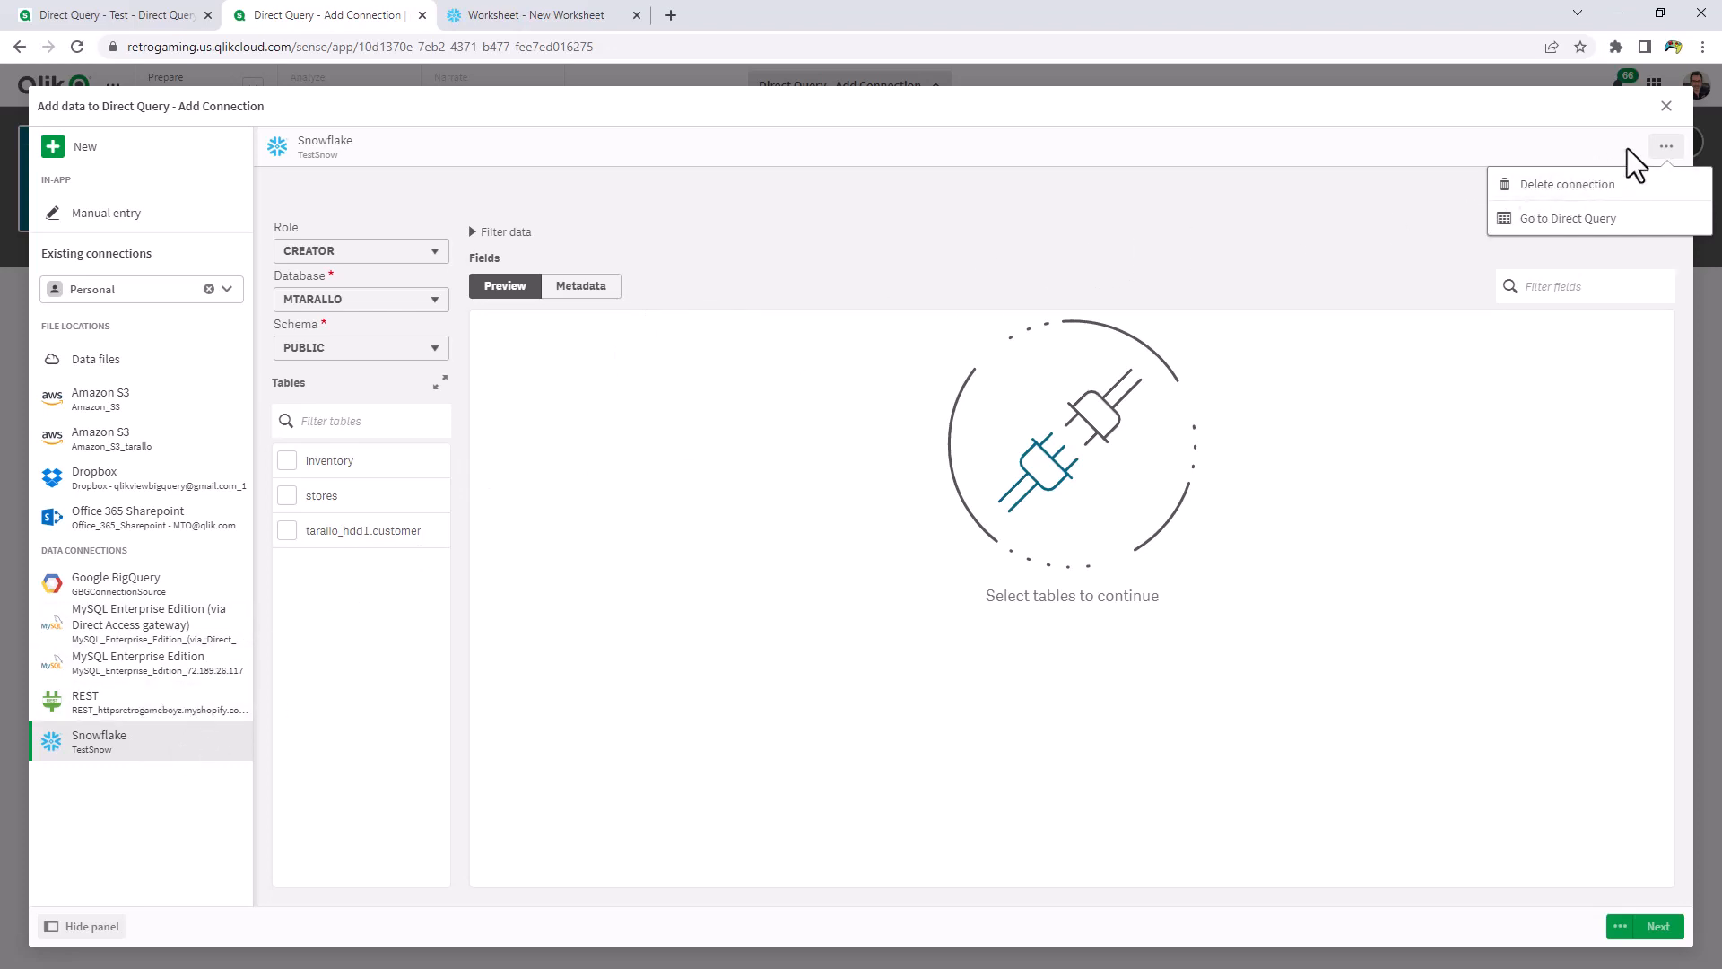
left_click(1599, 219)
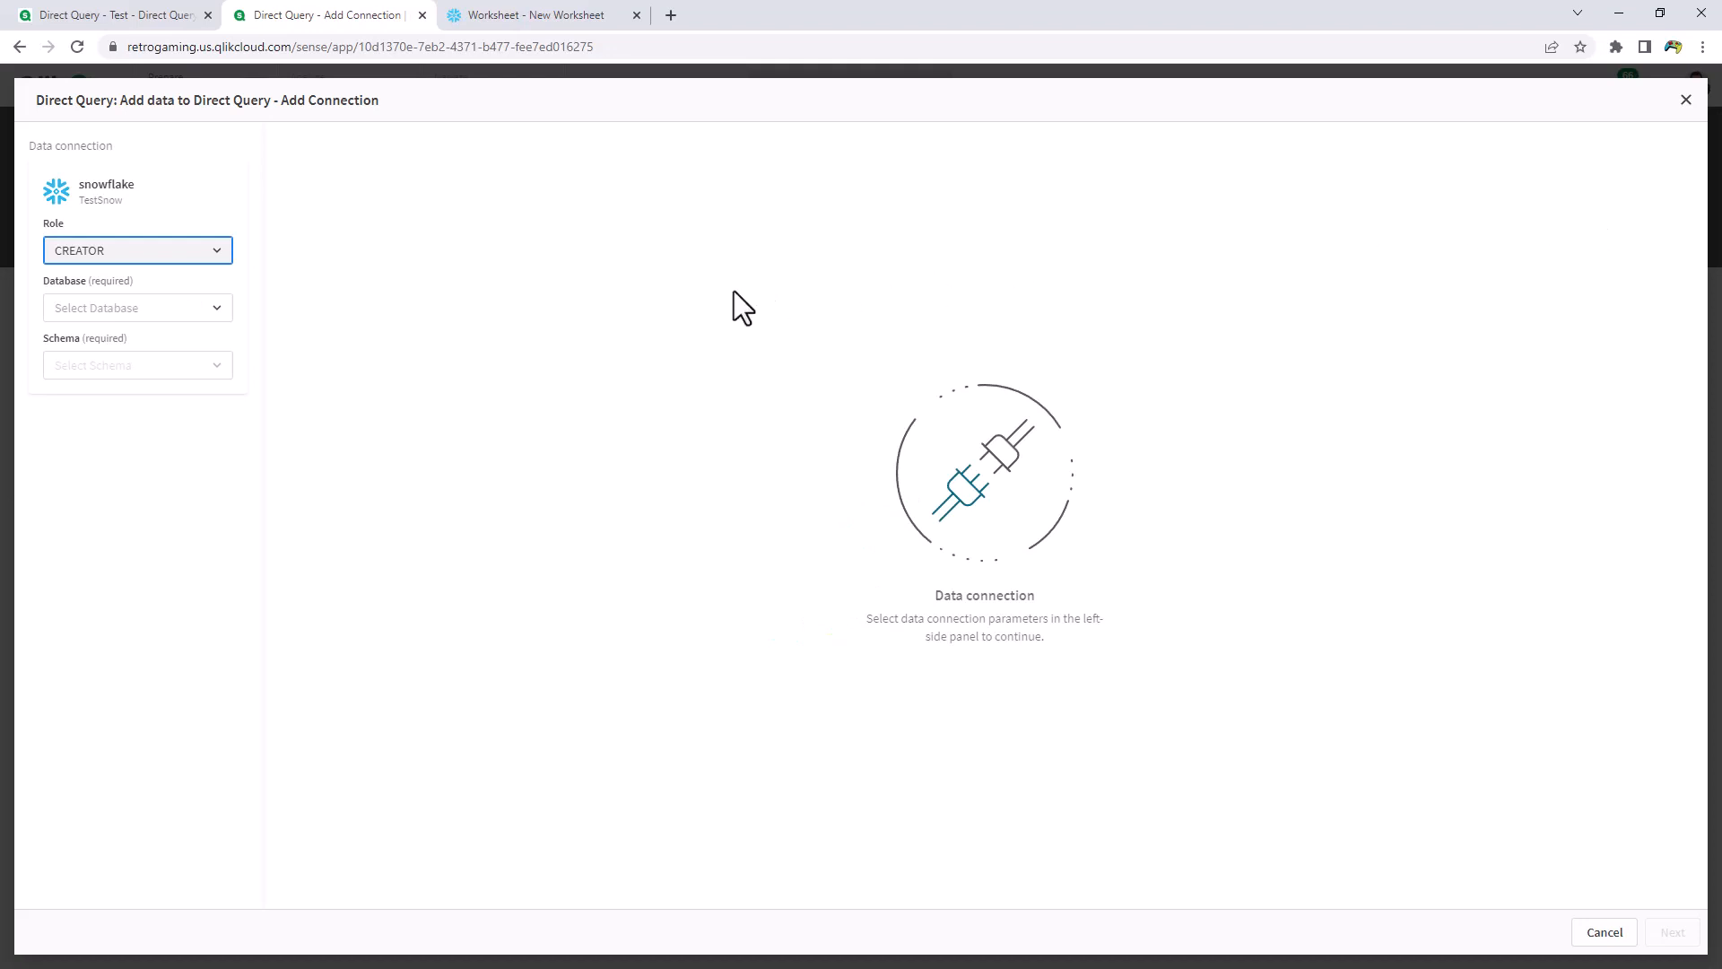
Step: Configure the Snowflake connection with role PUBLIC, database MTARALLO and schema DOMORE
left_click(217, 254)
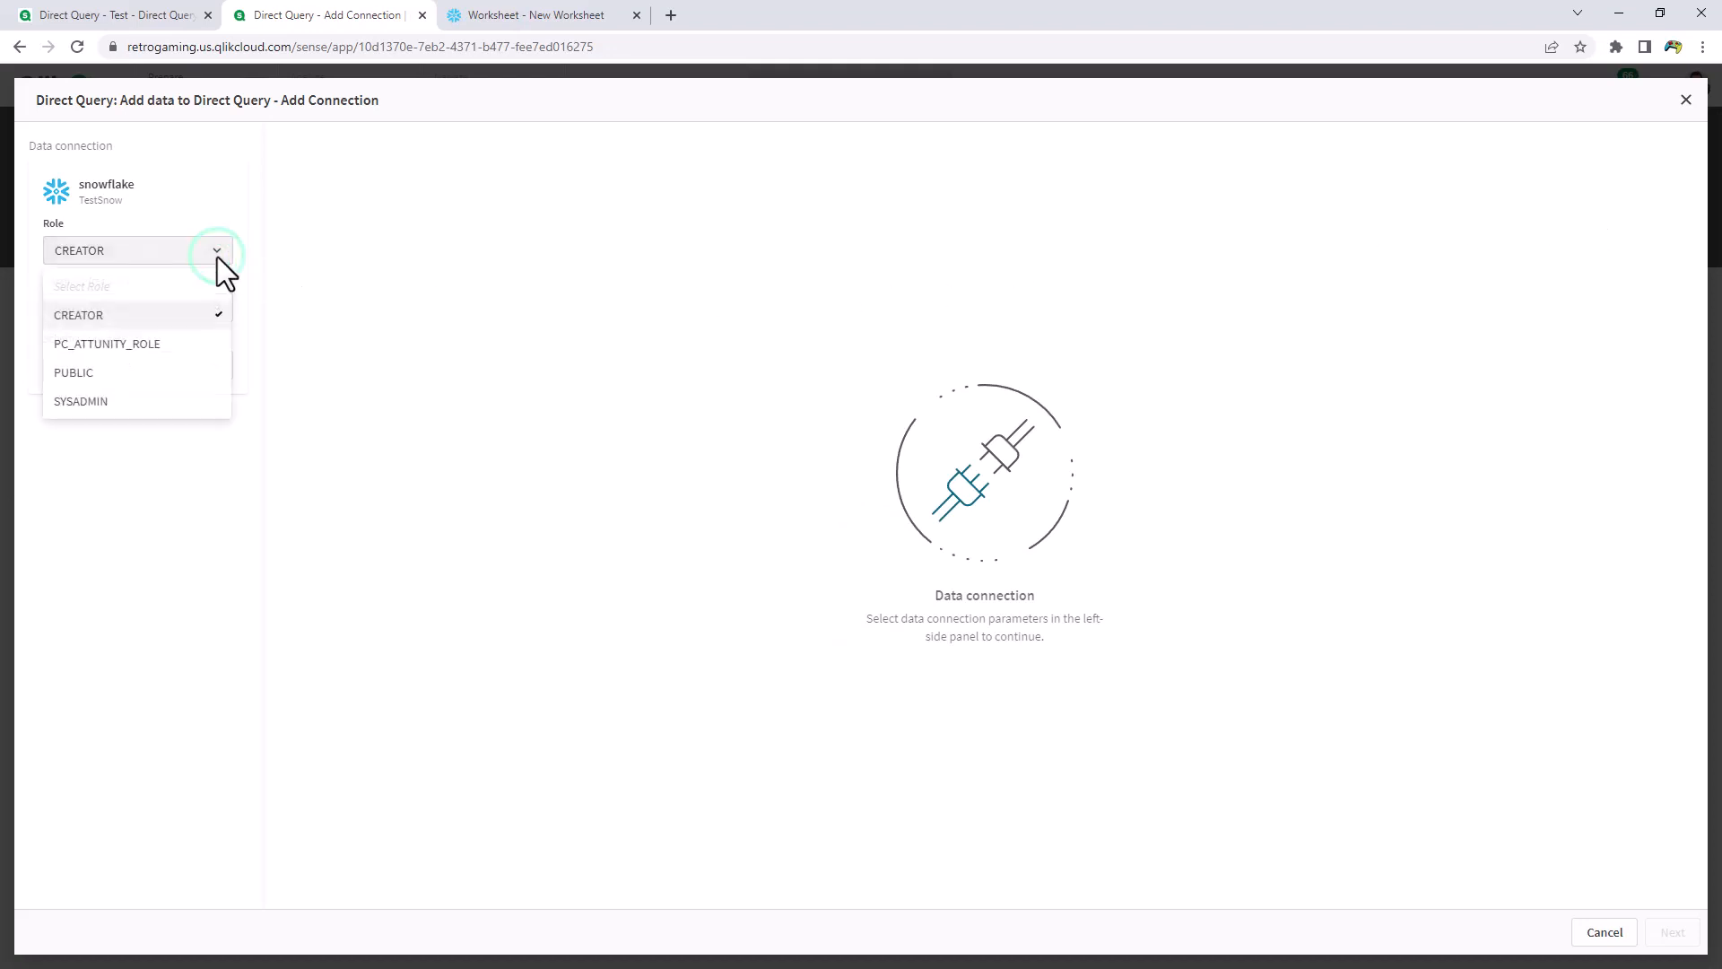
left_click(147, 373)
left_click(157, 315)
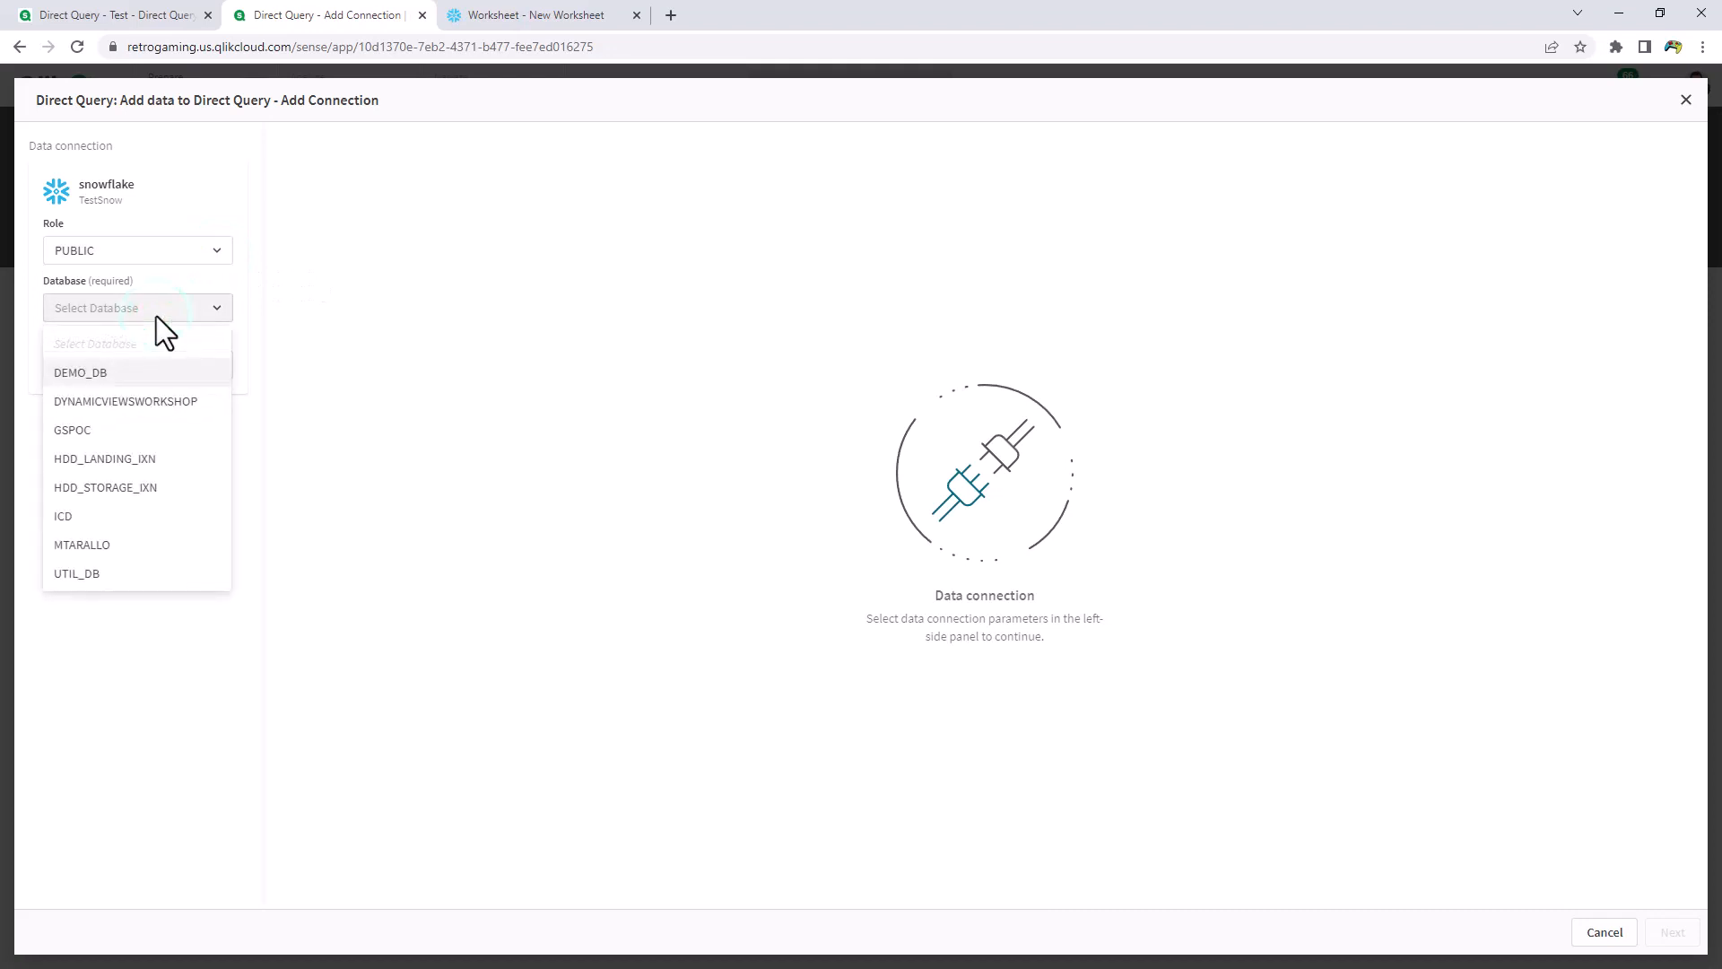
left_click(119, 545)
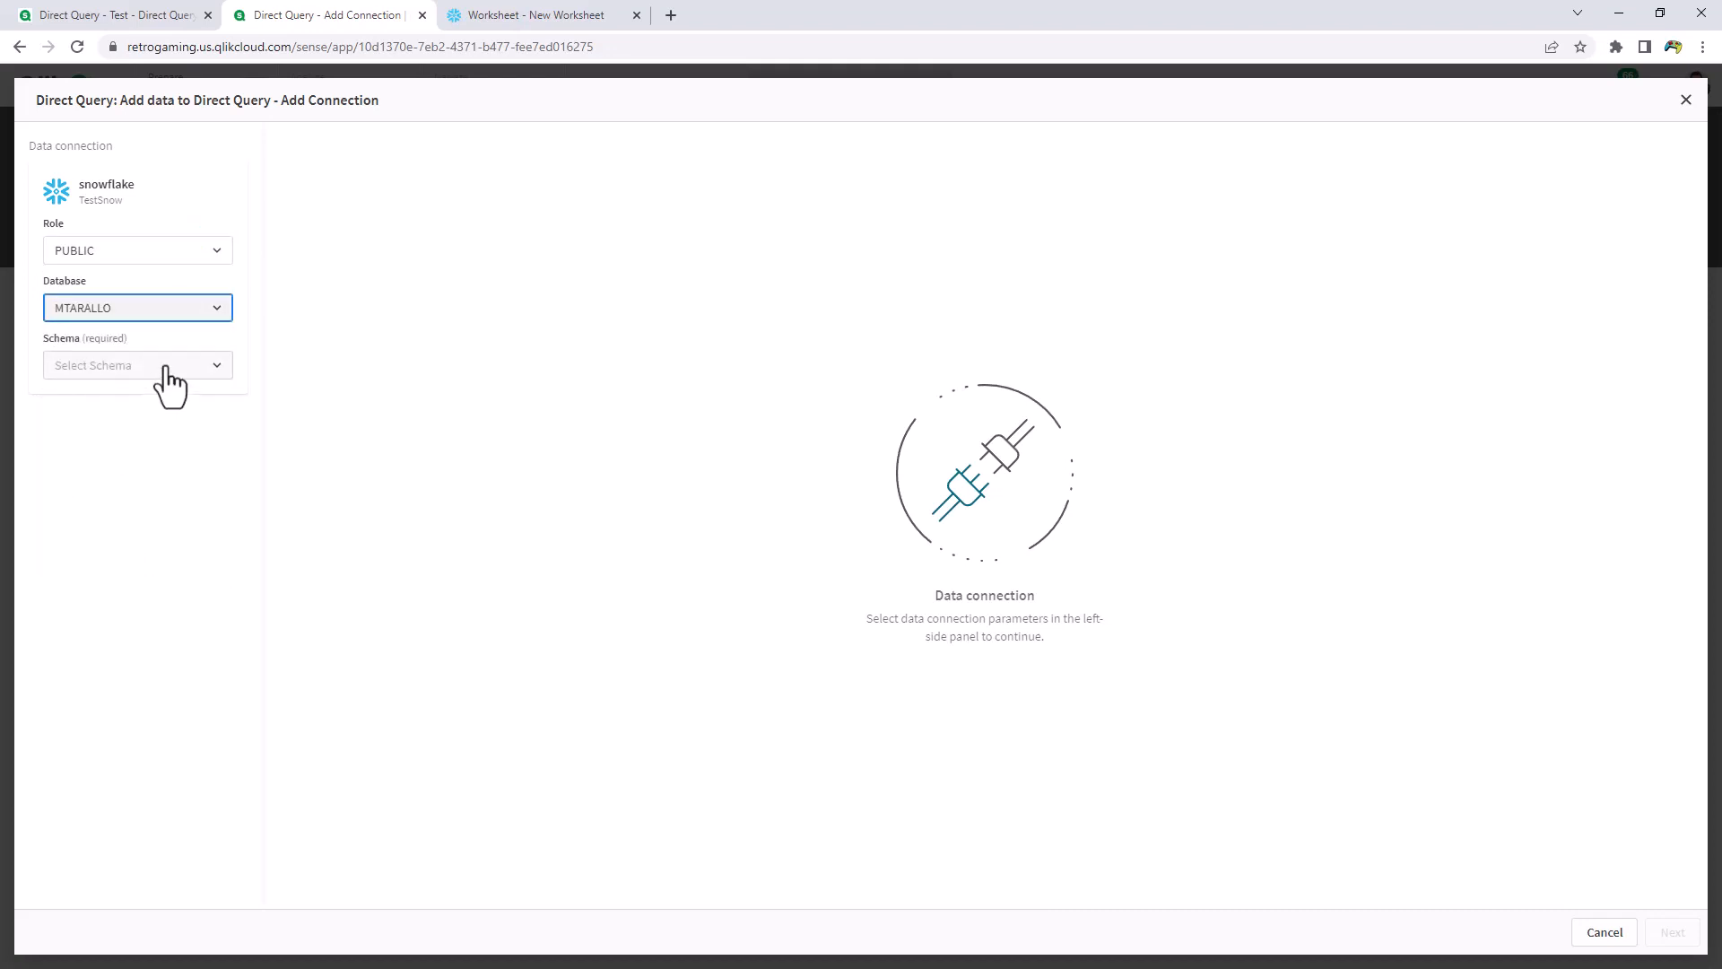
left_click(169, 366)
left_click(144, 423)
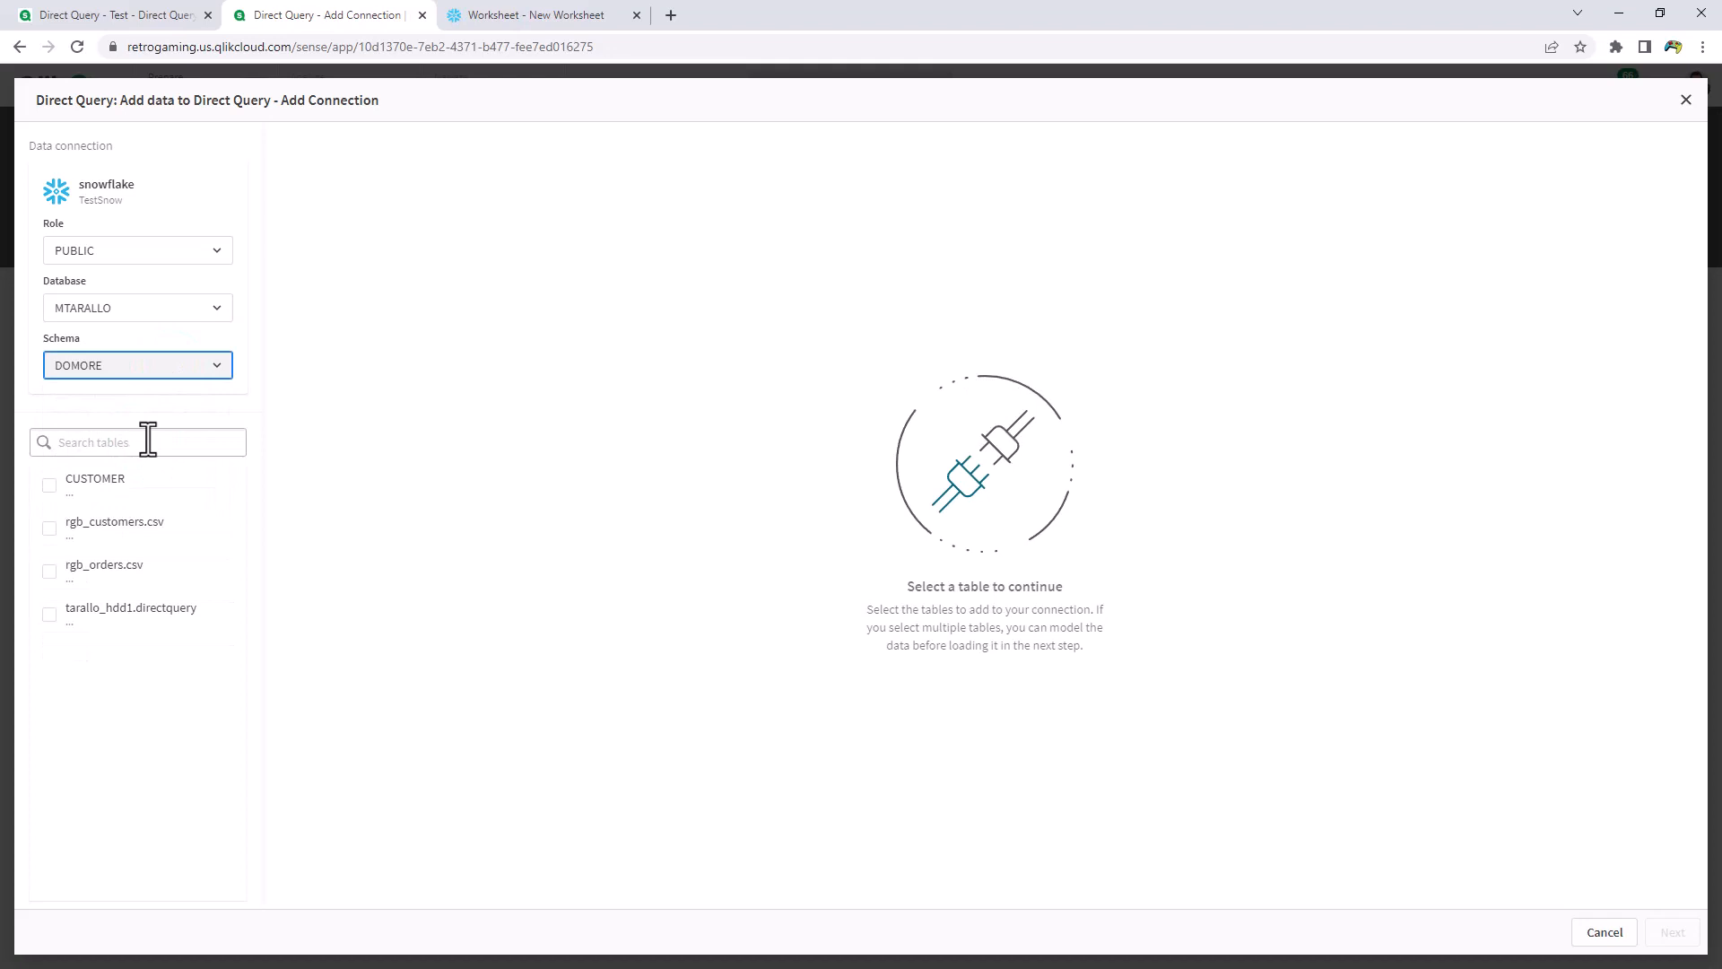
Step: Include the rgb_customers.csv and rgb_orders.csv tables, and exclude the five FASTLOADER fields from rgb_customers.csv
left_click(50, 530)
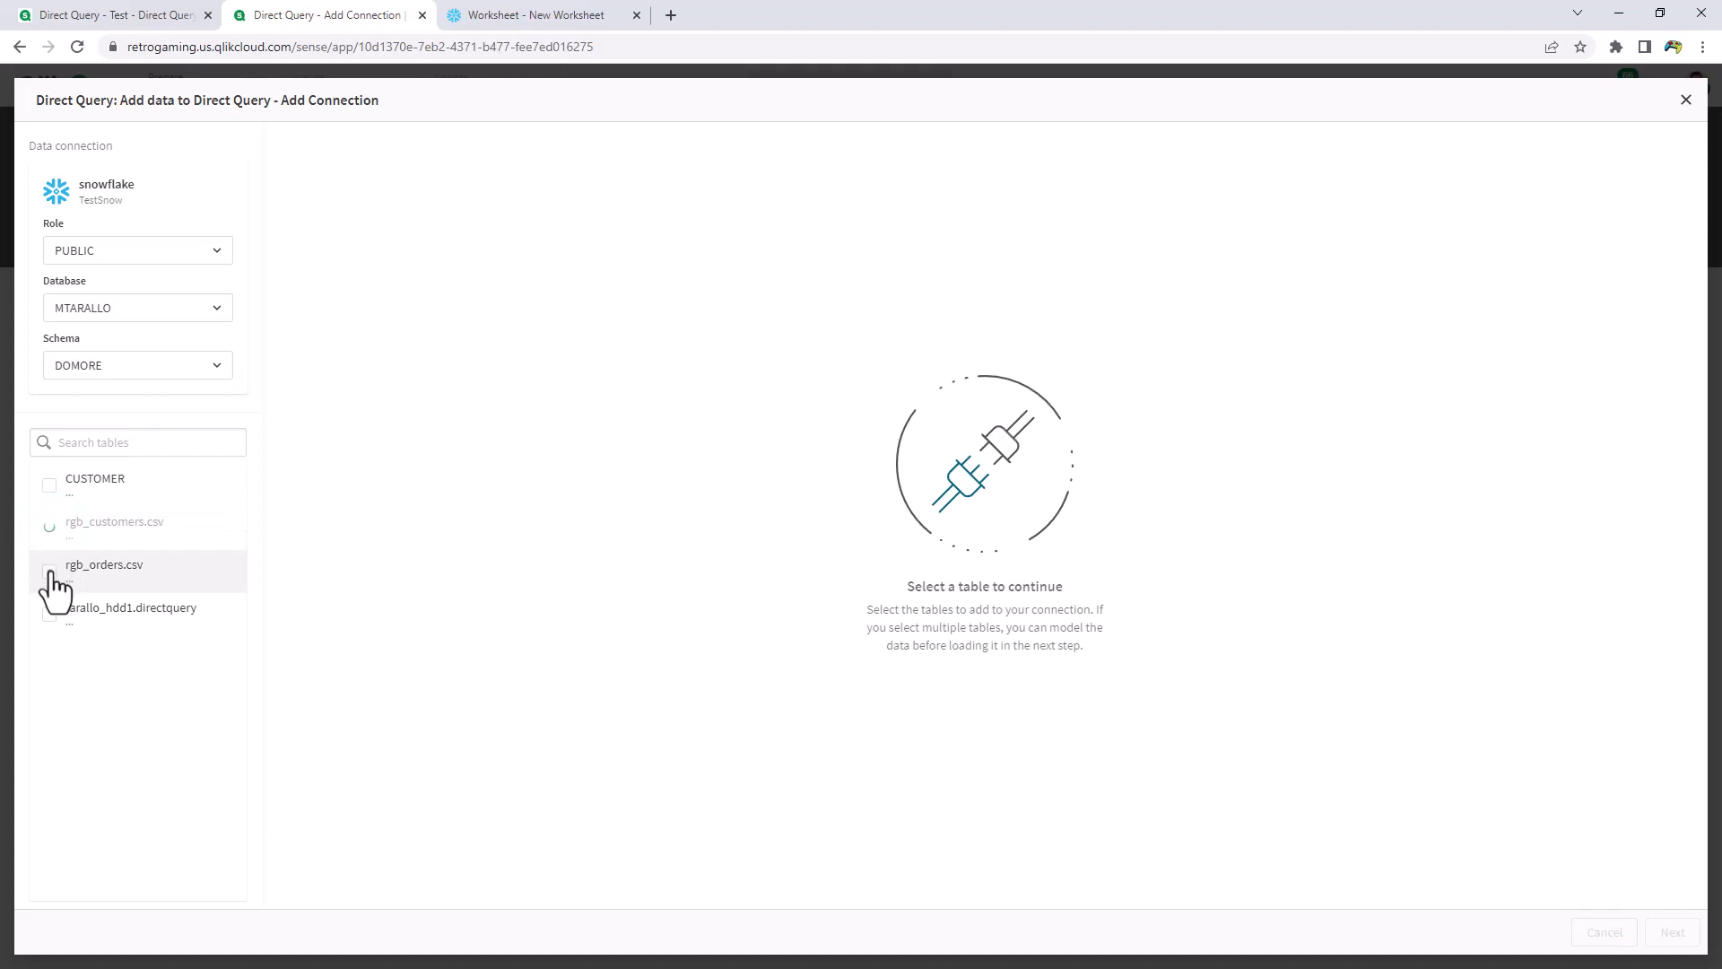
left_click(51, 571)
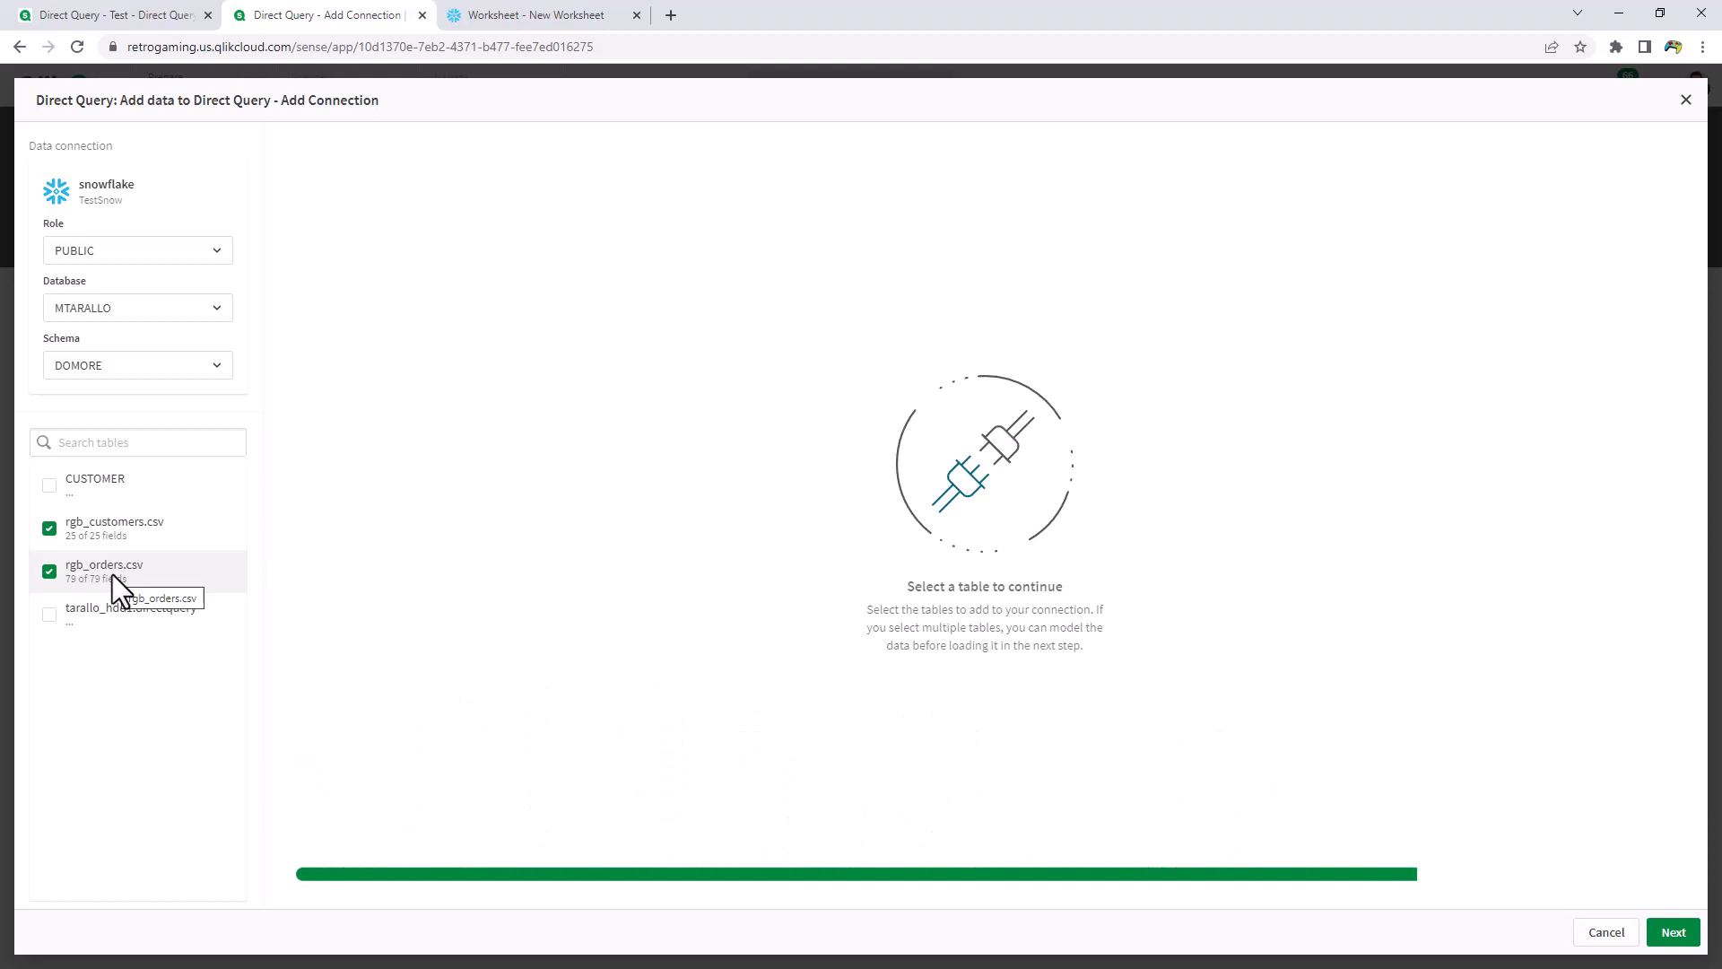
left_click(127, 531)
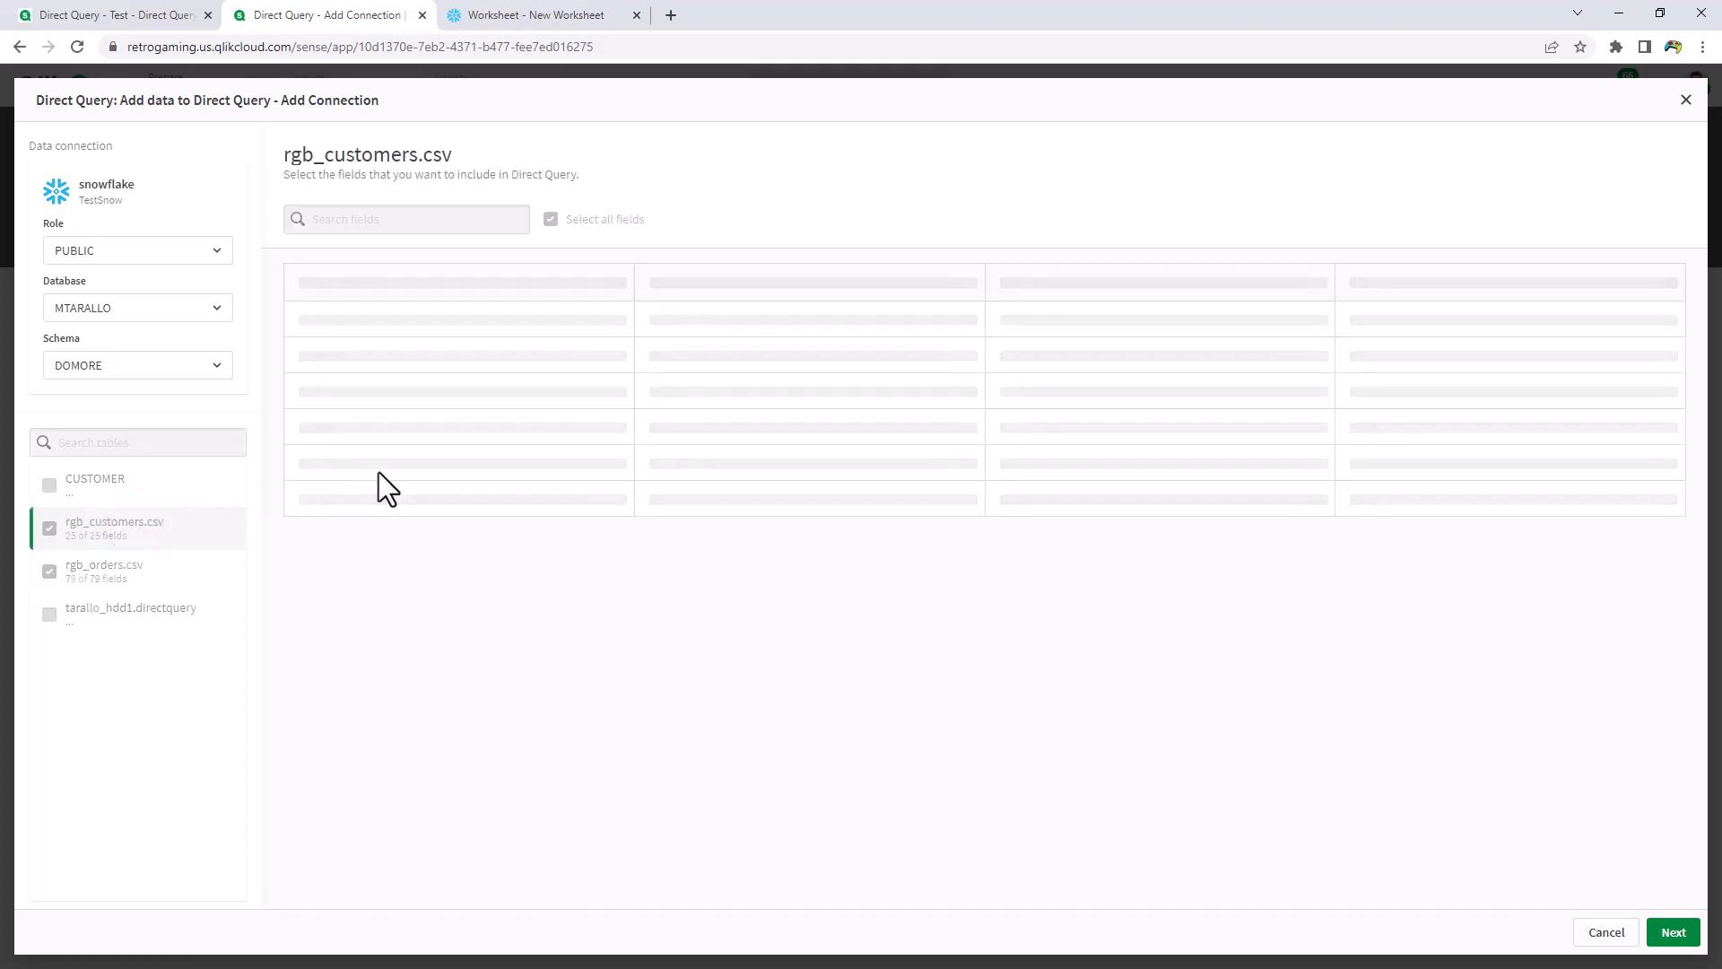
left_click(306, 282)
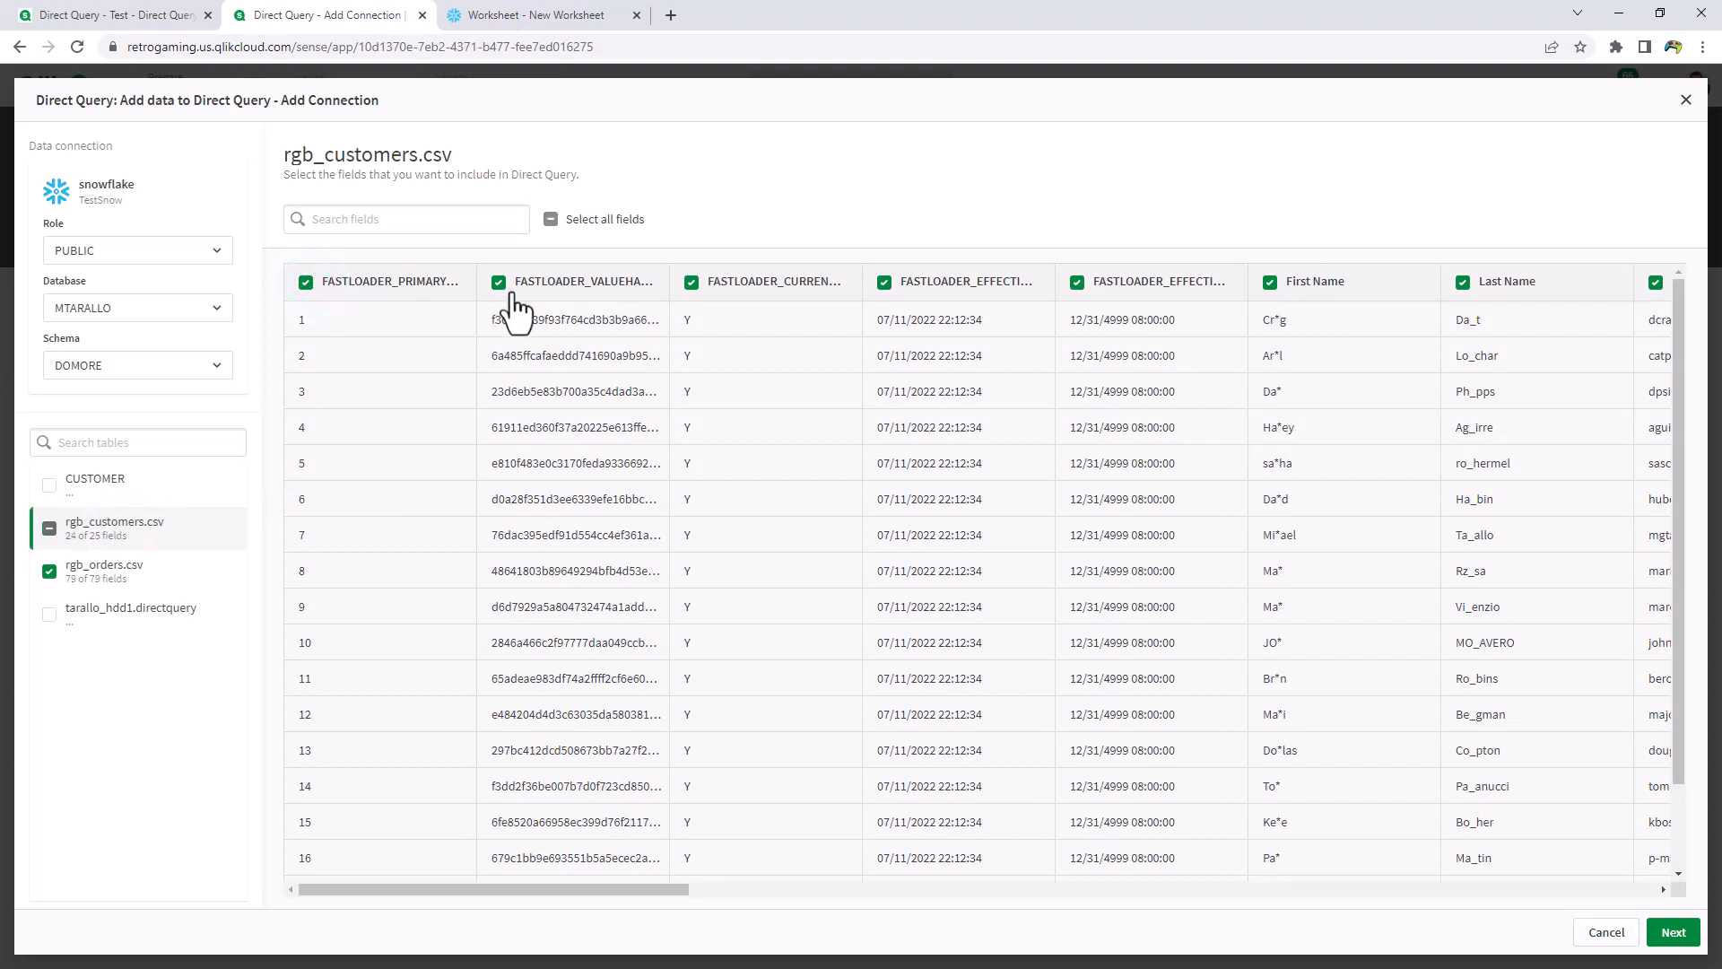
left_click(498, 281)
left_click(691, 282)
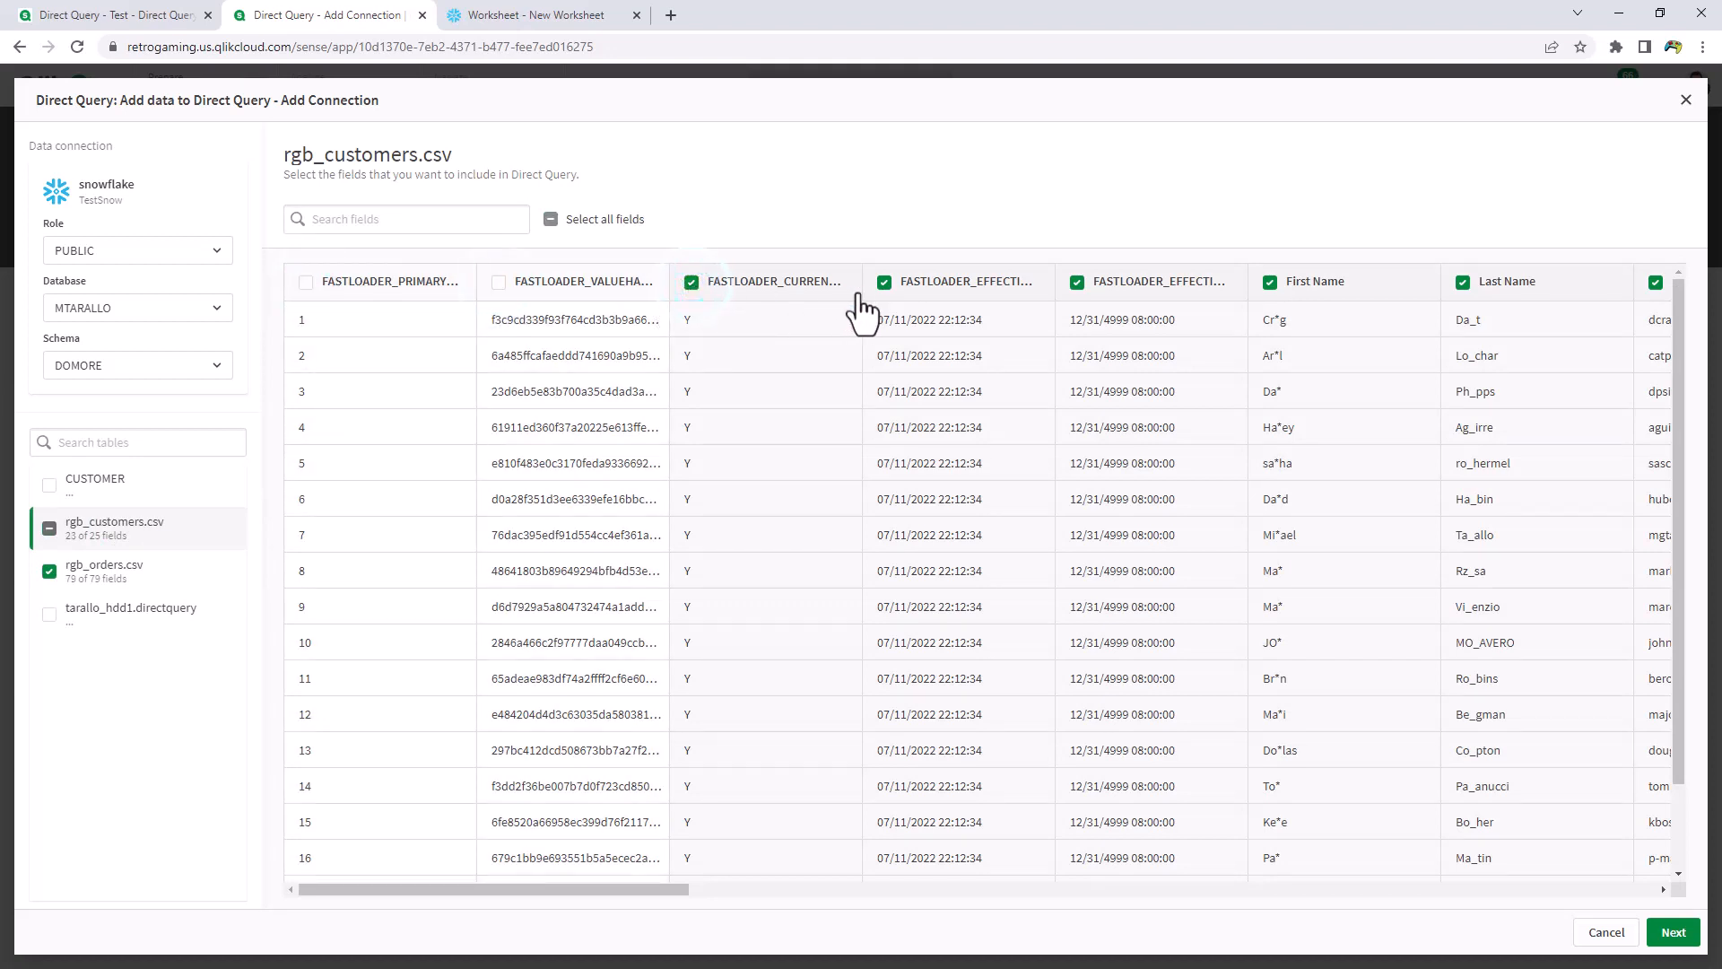
left_click(884, 283)
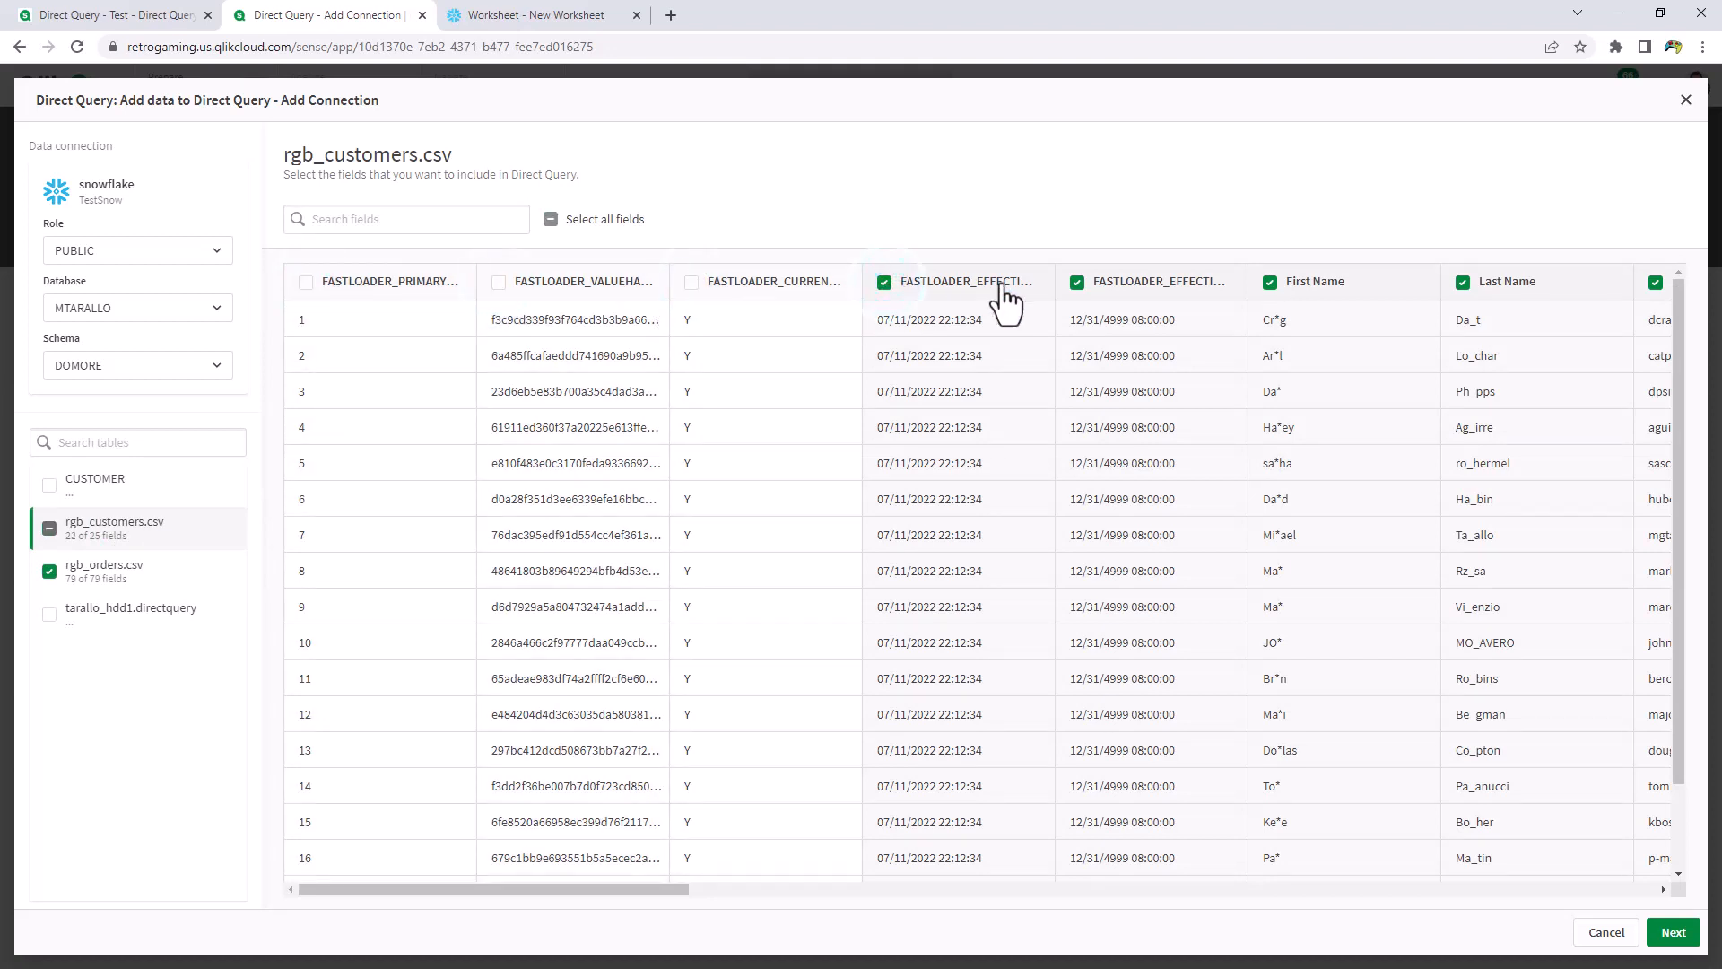
left_click(1077, 283)
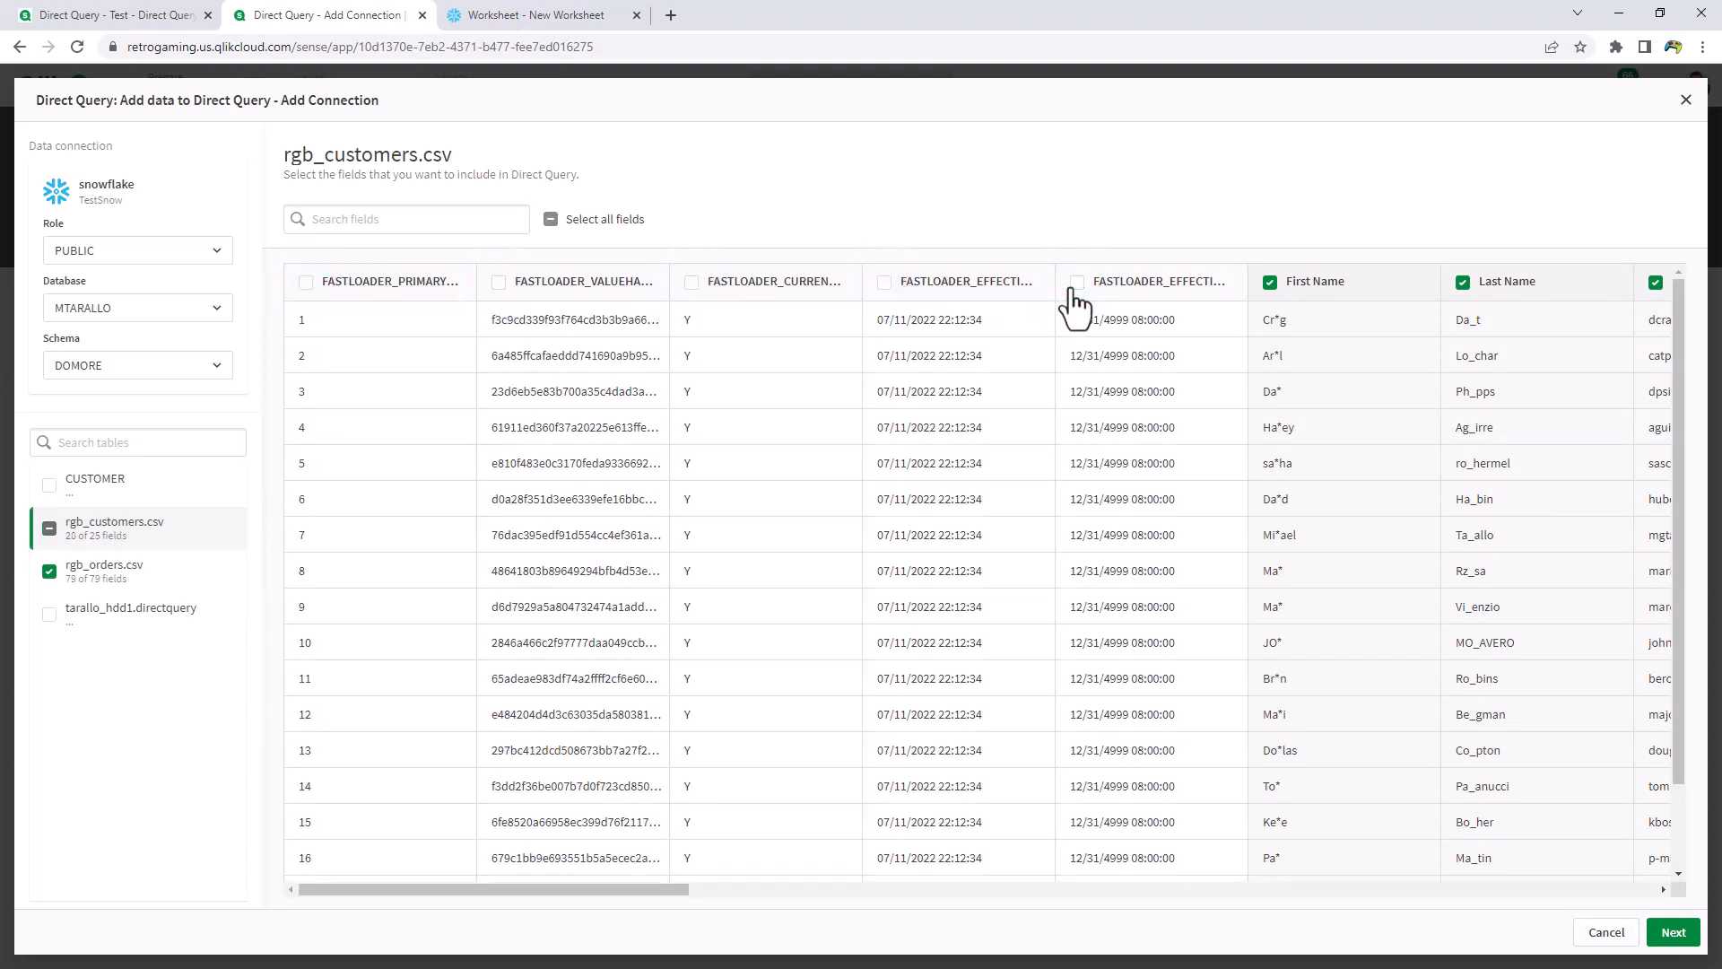
Step: Exclude the five FASTLOADER fields from rgb_orders.csv and add both tables to the data model
left_click(100, 570)
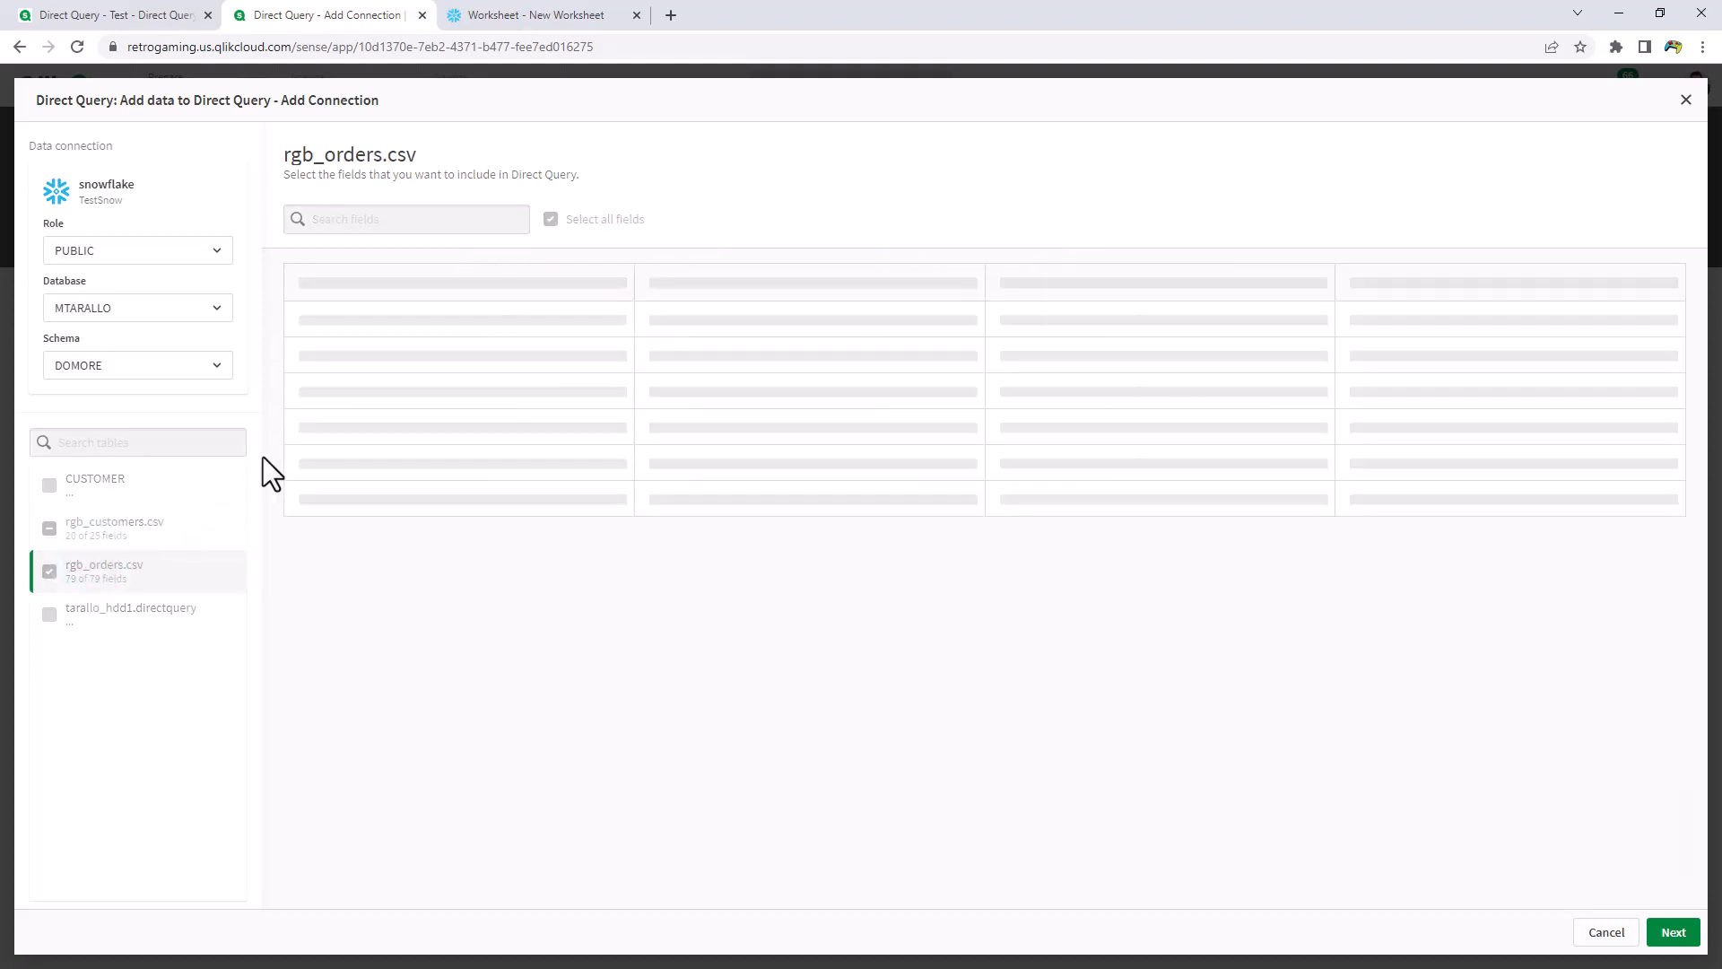
left_click(306, 281)
left_click(499, 282)
left_click(884, 283)
left_click(1077, 283)
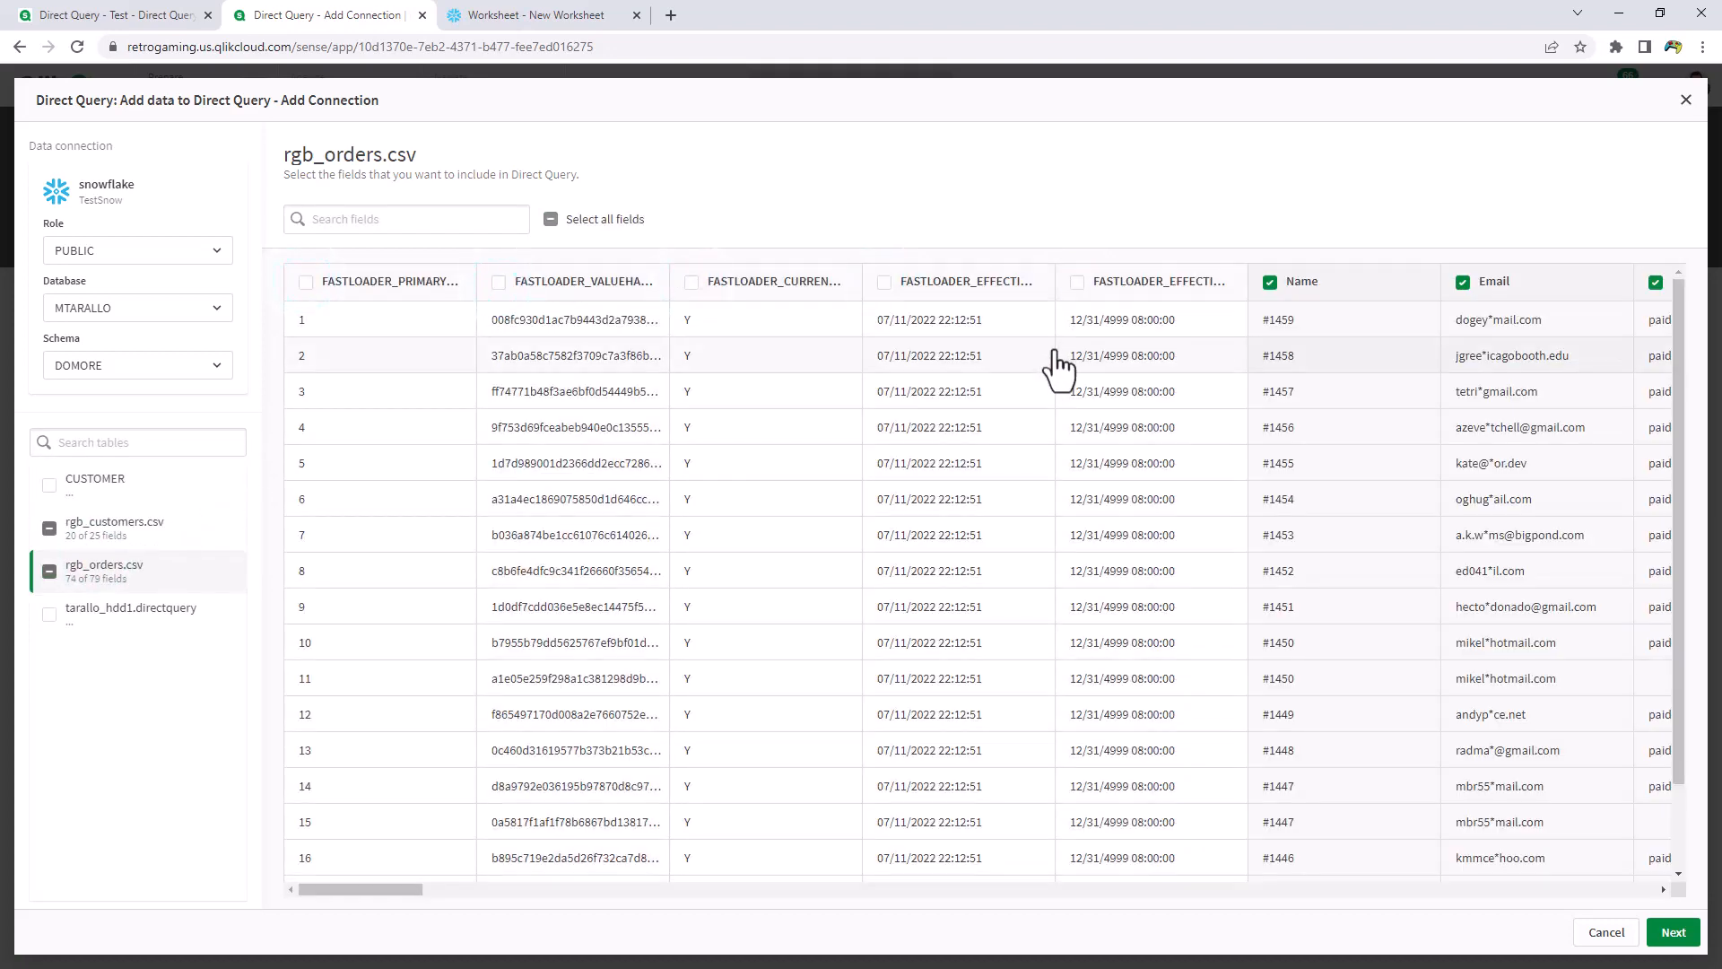
left_click(1673, 937)
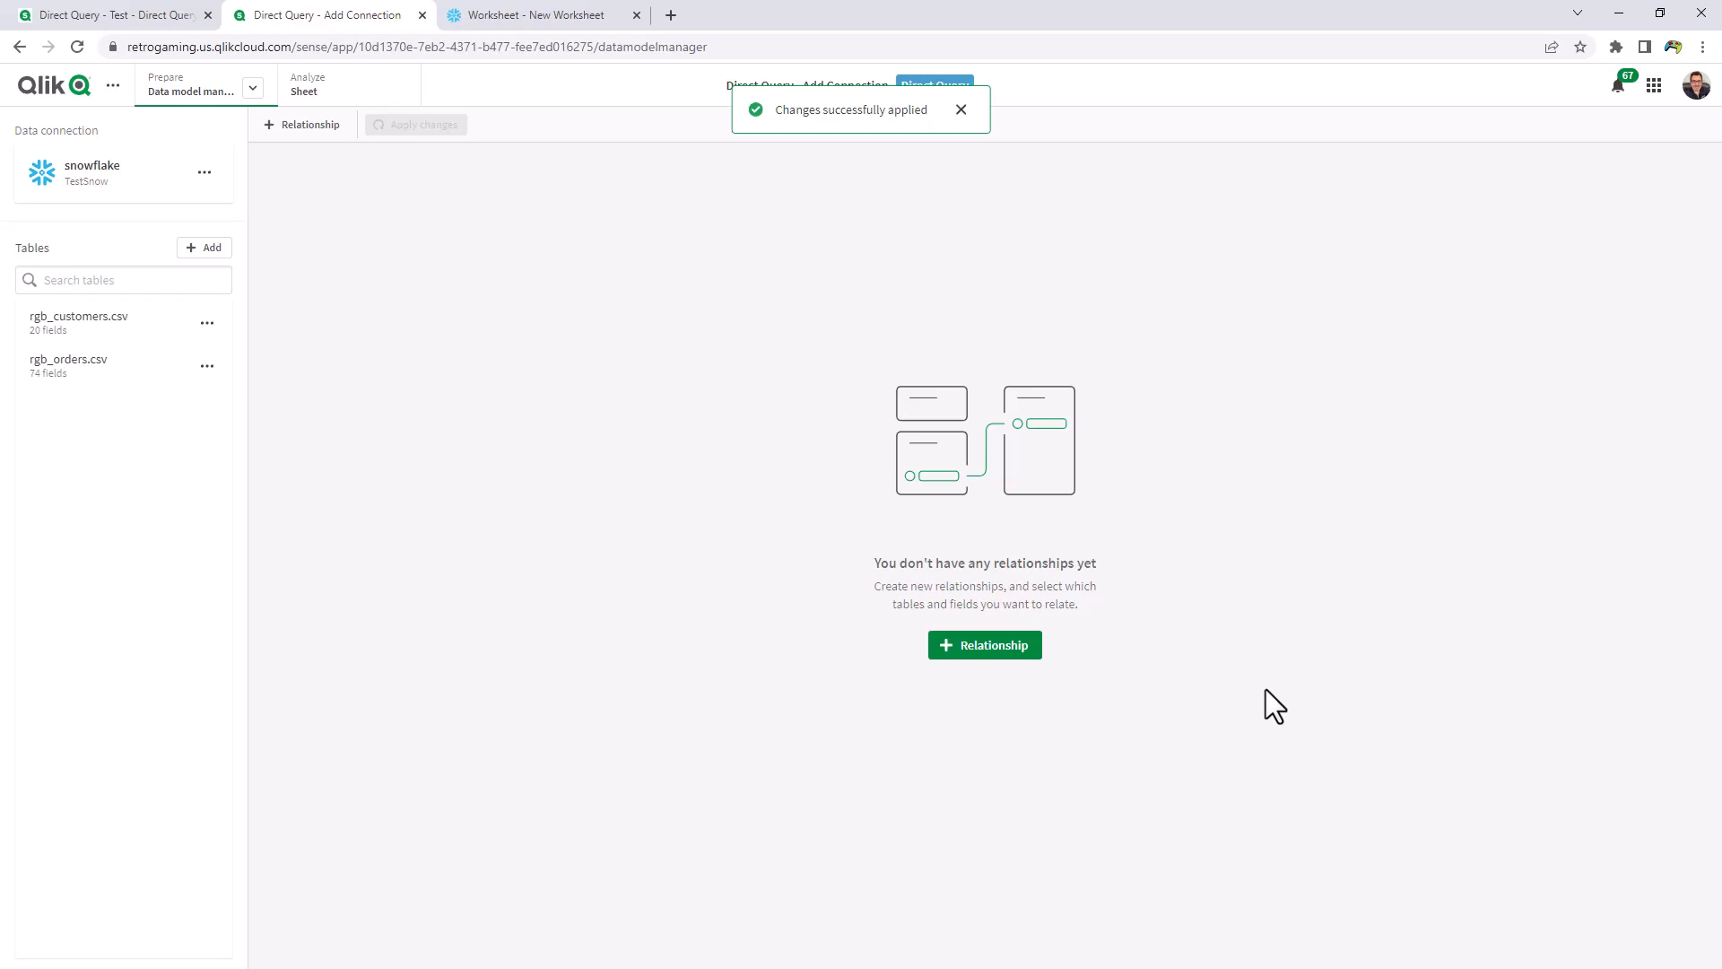
Step: Start a new relationship from rgb_orders.csv to rgb_customers.csv using a full outer join
left_click(979, 648)
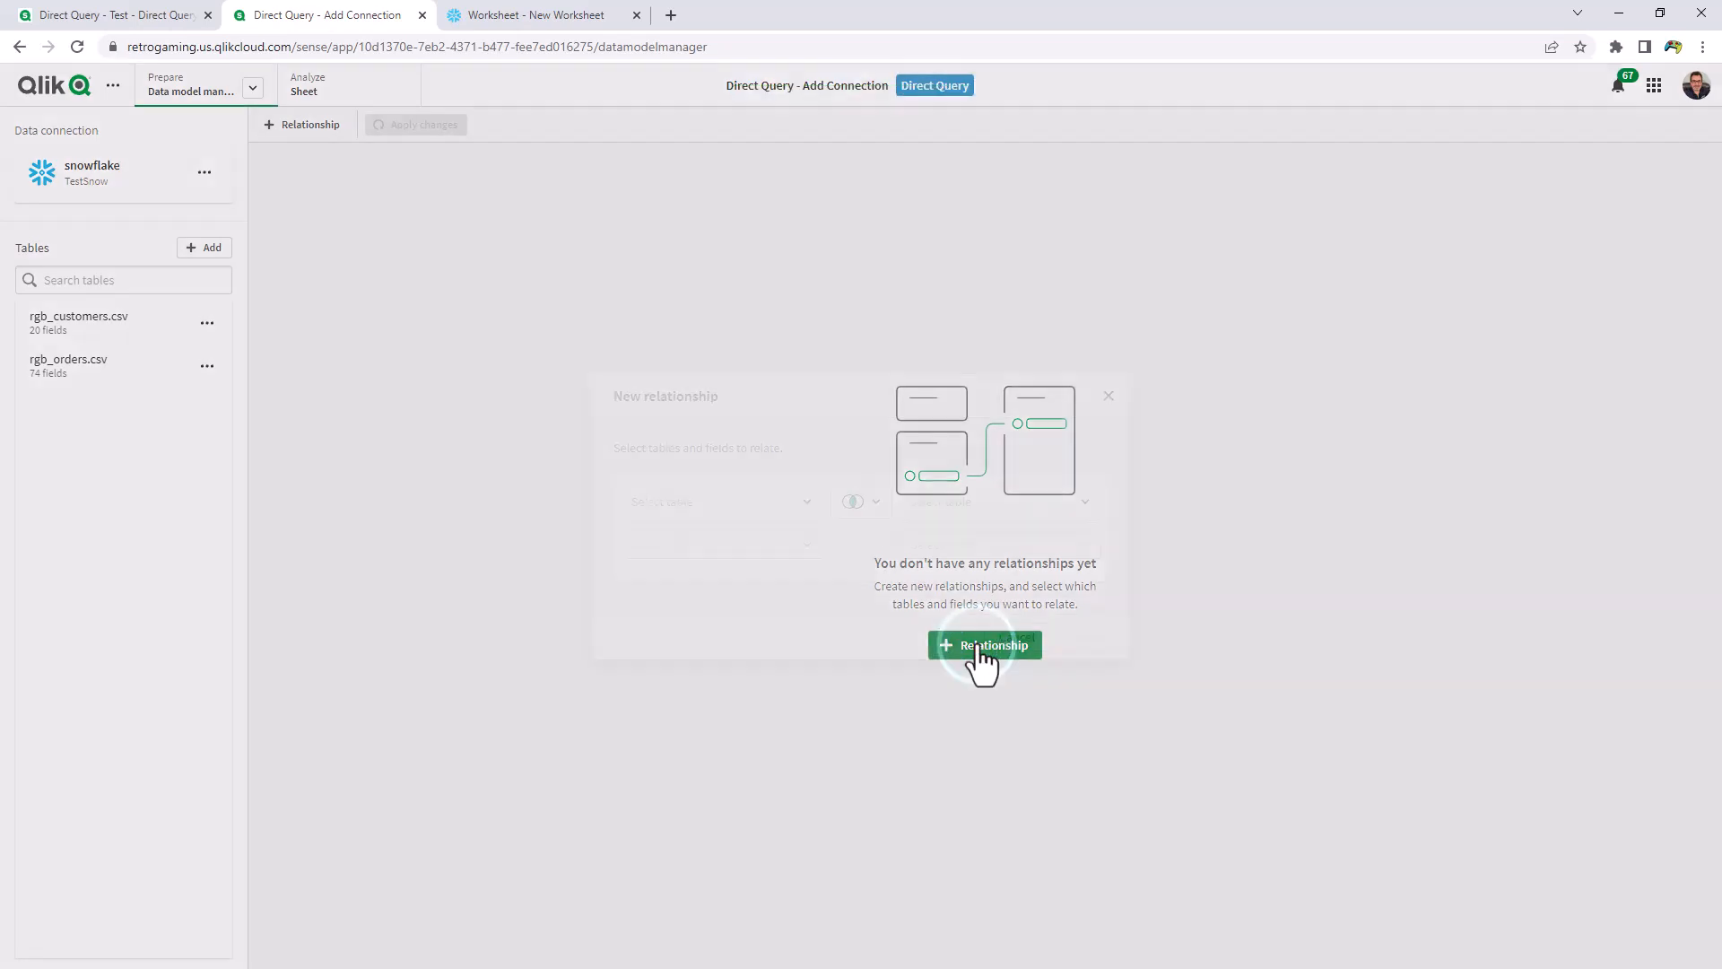
left_click(759, 489)
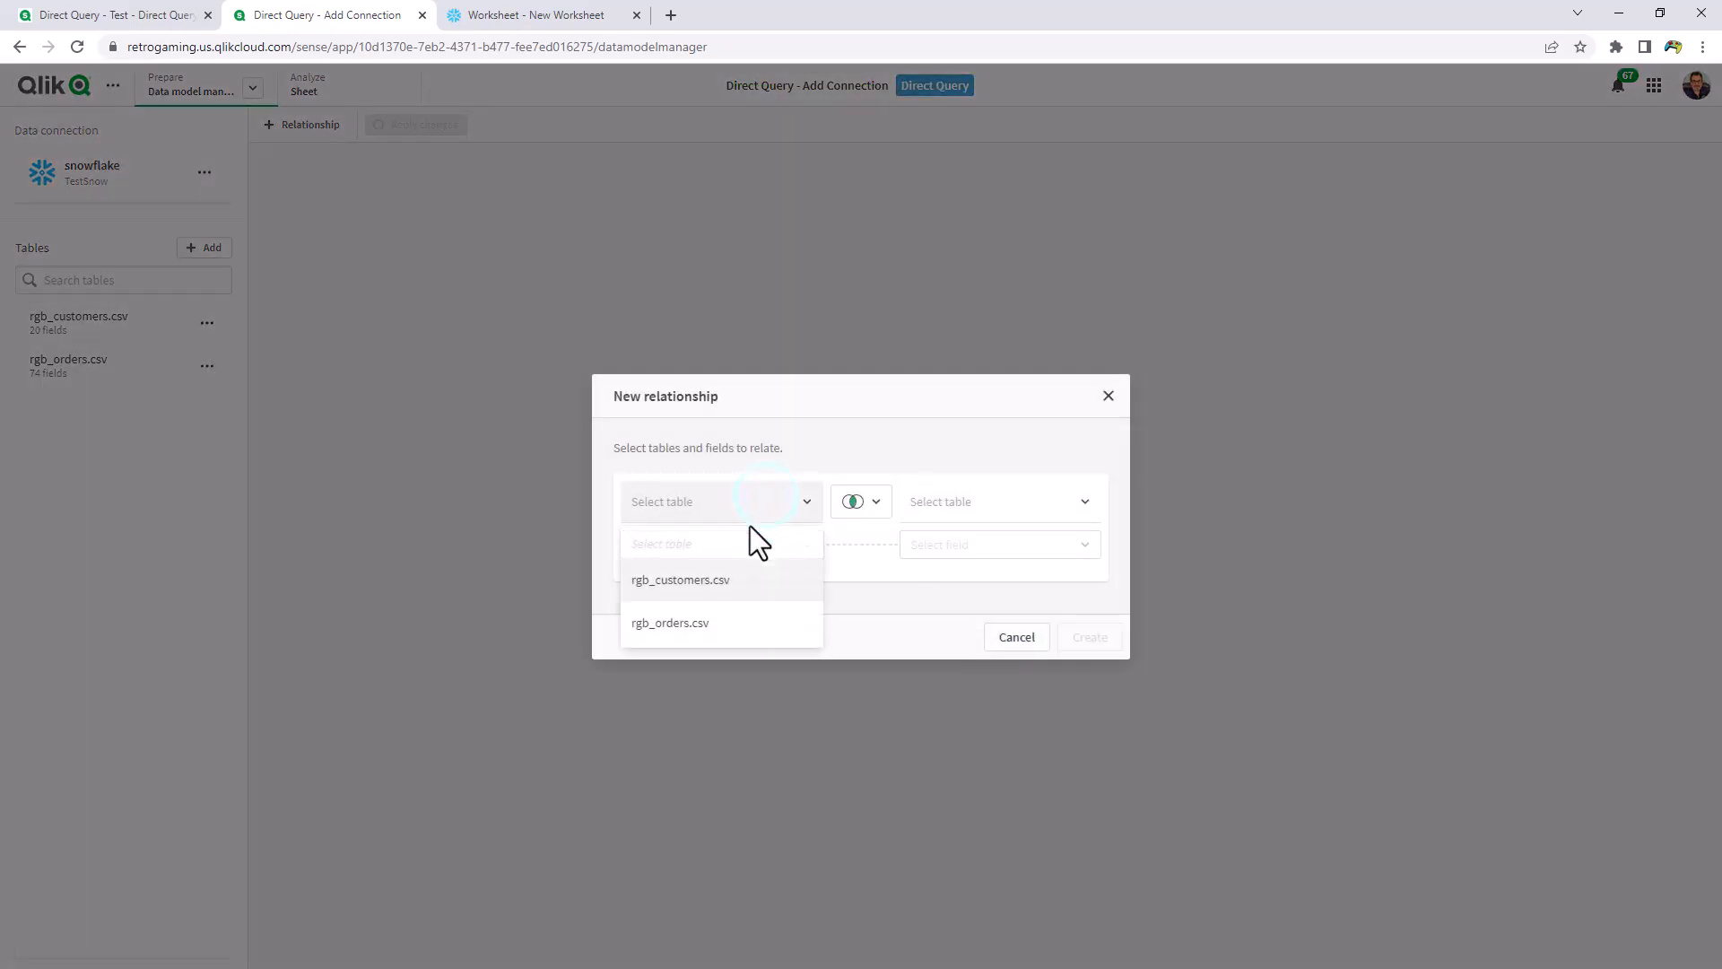
left_click(717, 625)
left_click(1025, 505)
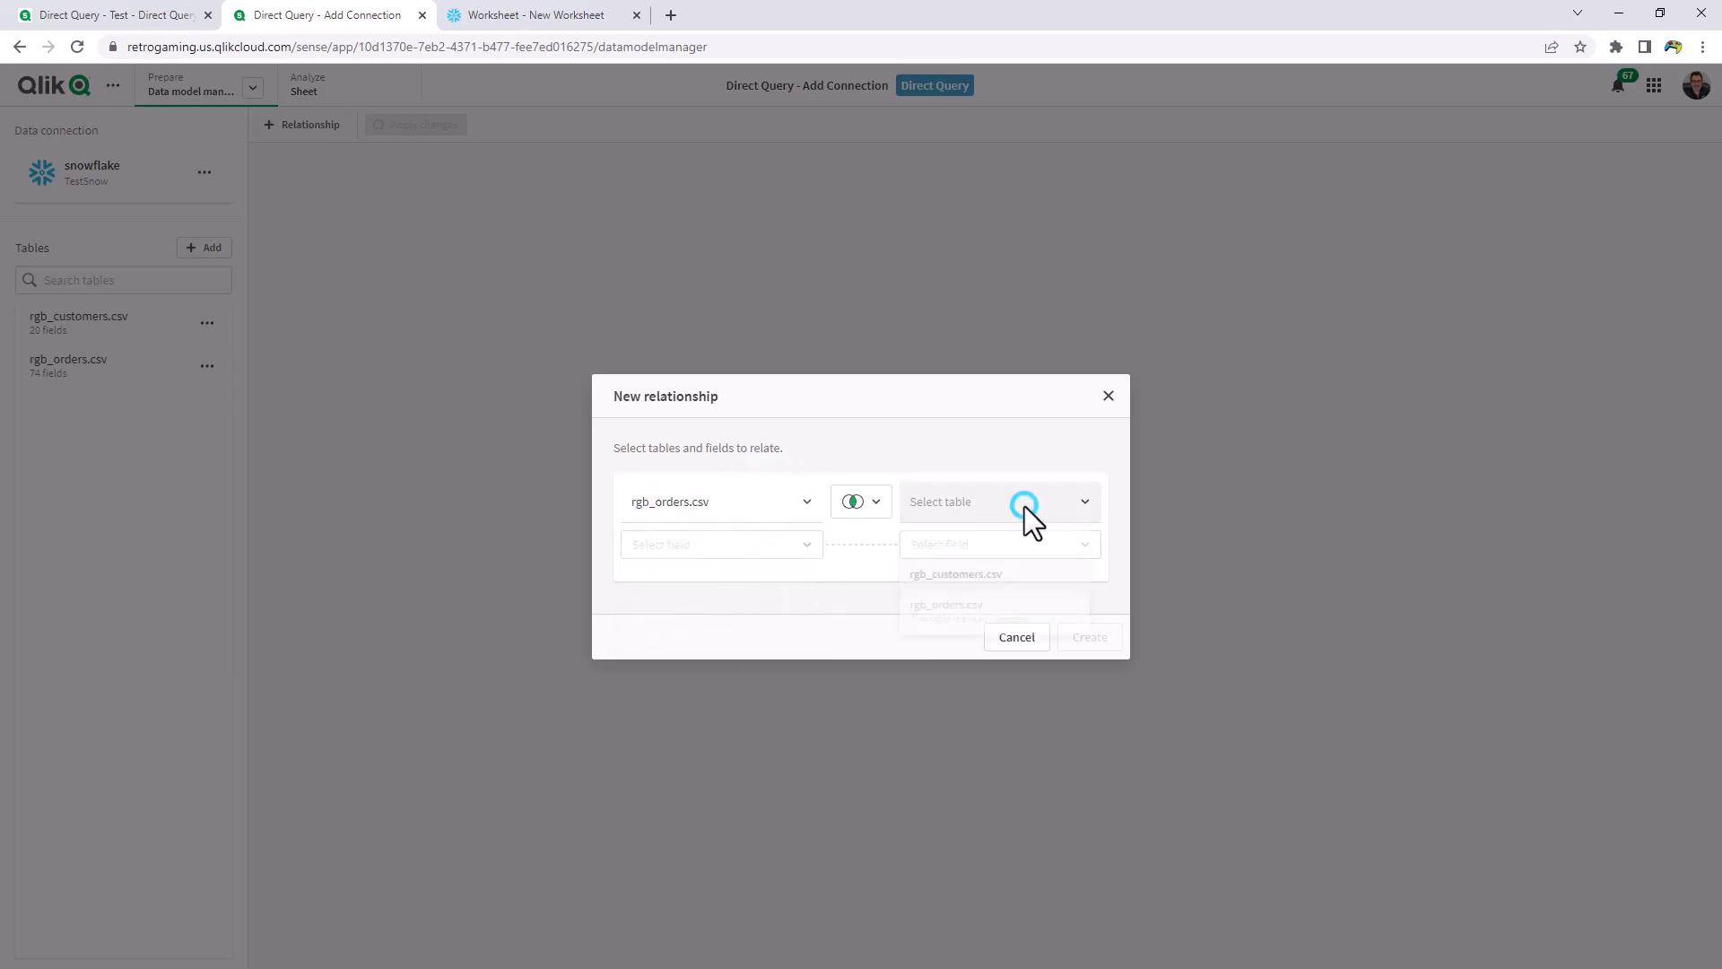
left_click(994, 585)
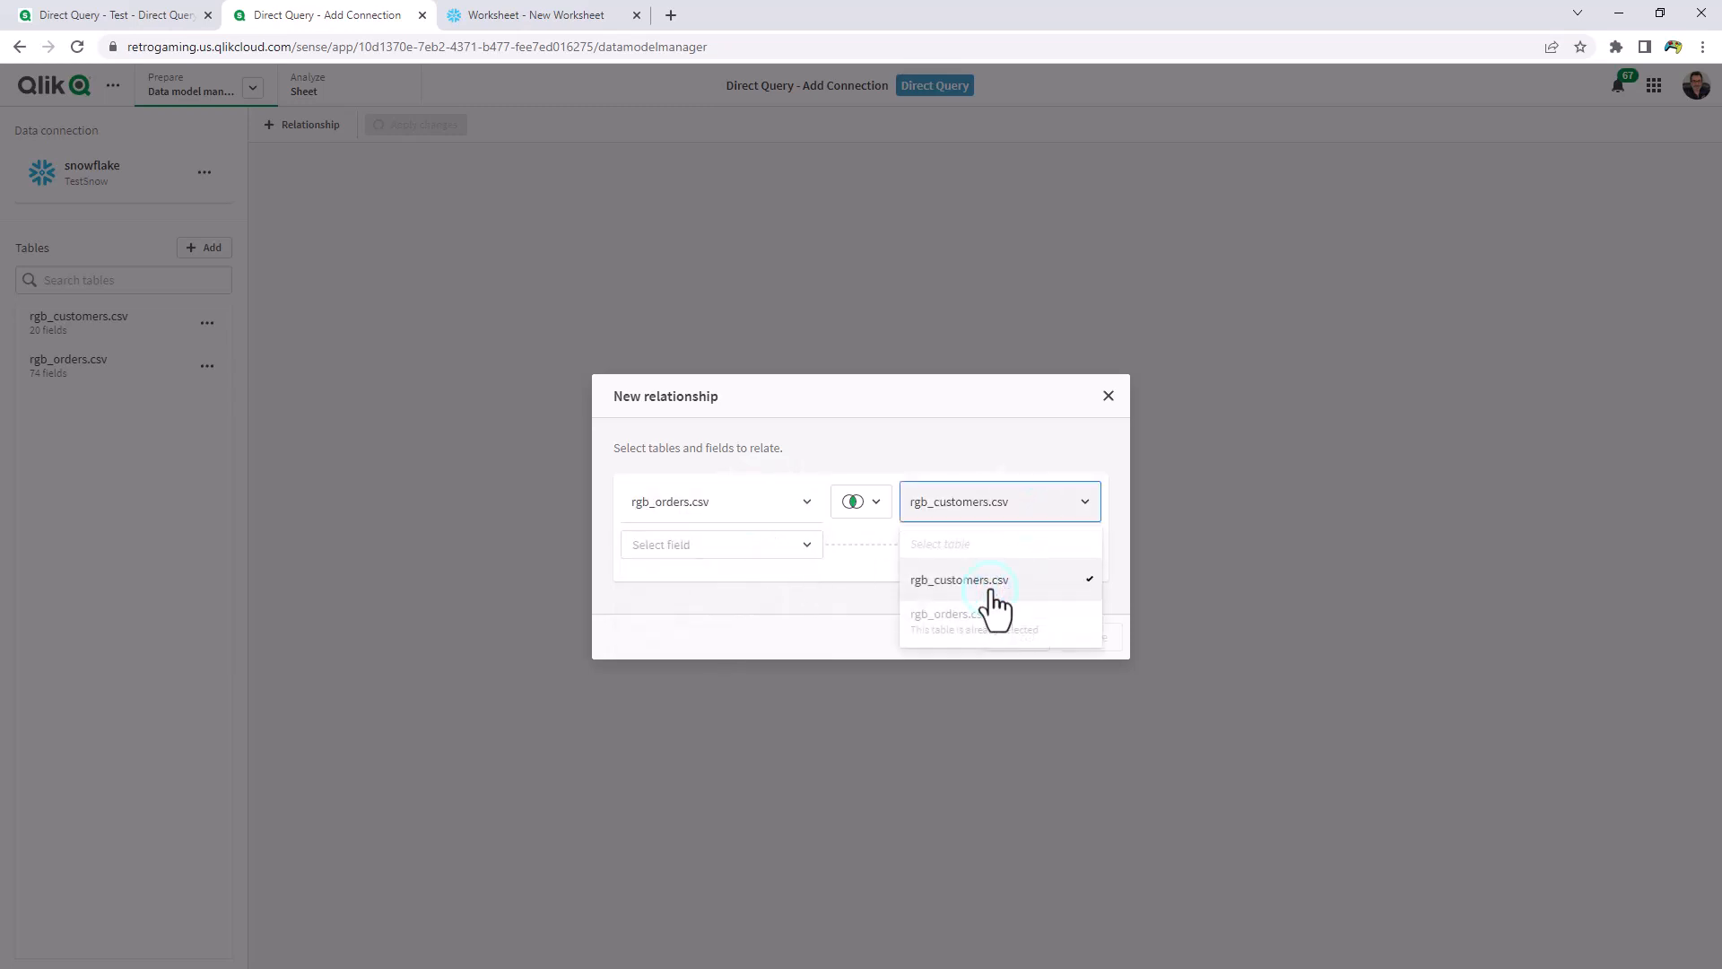
left_click(876, 504)
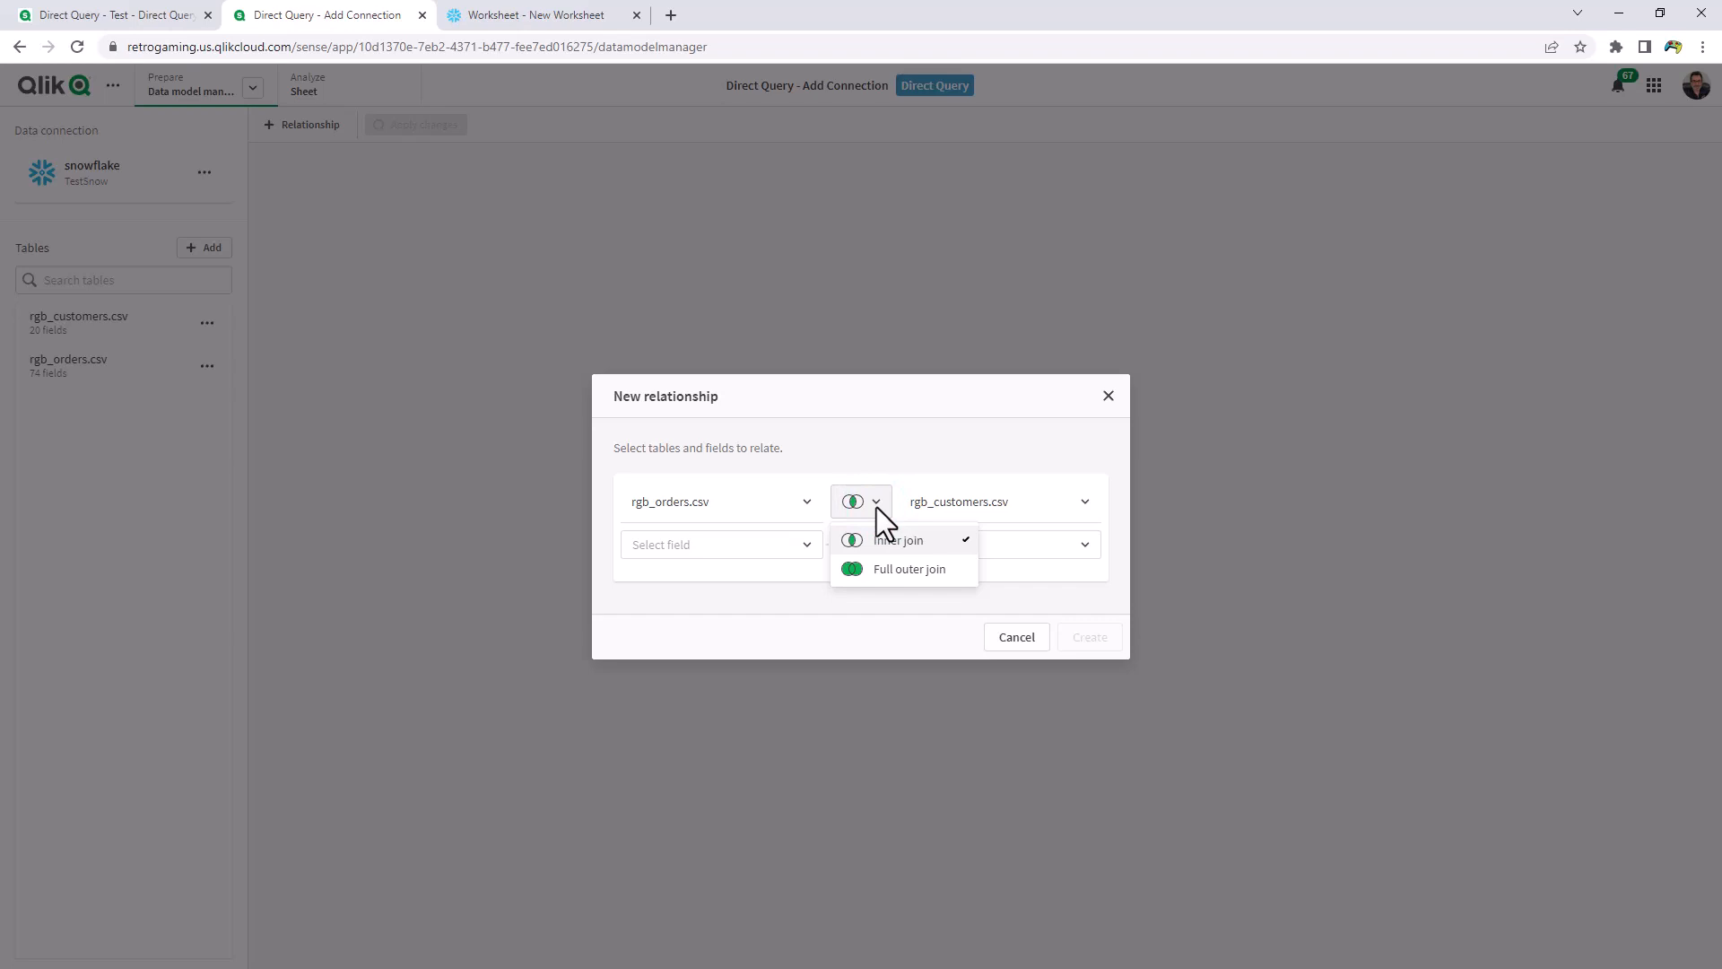
left_click(882, 574)
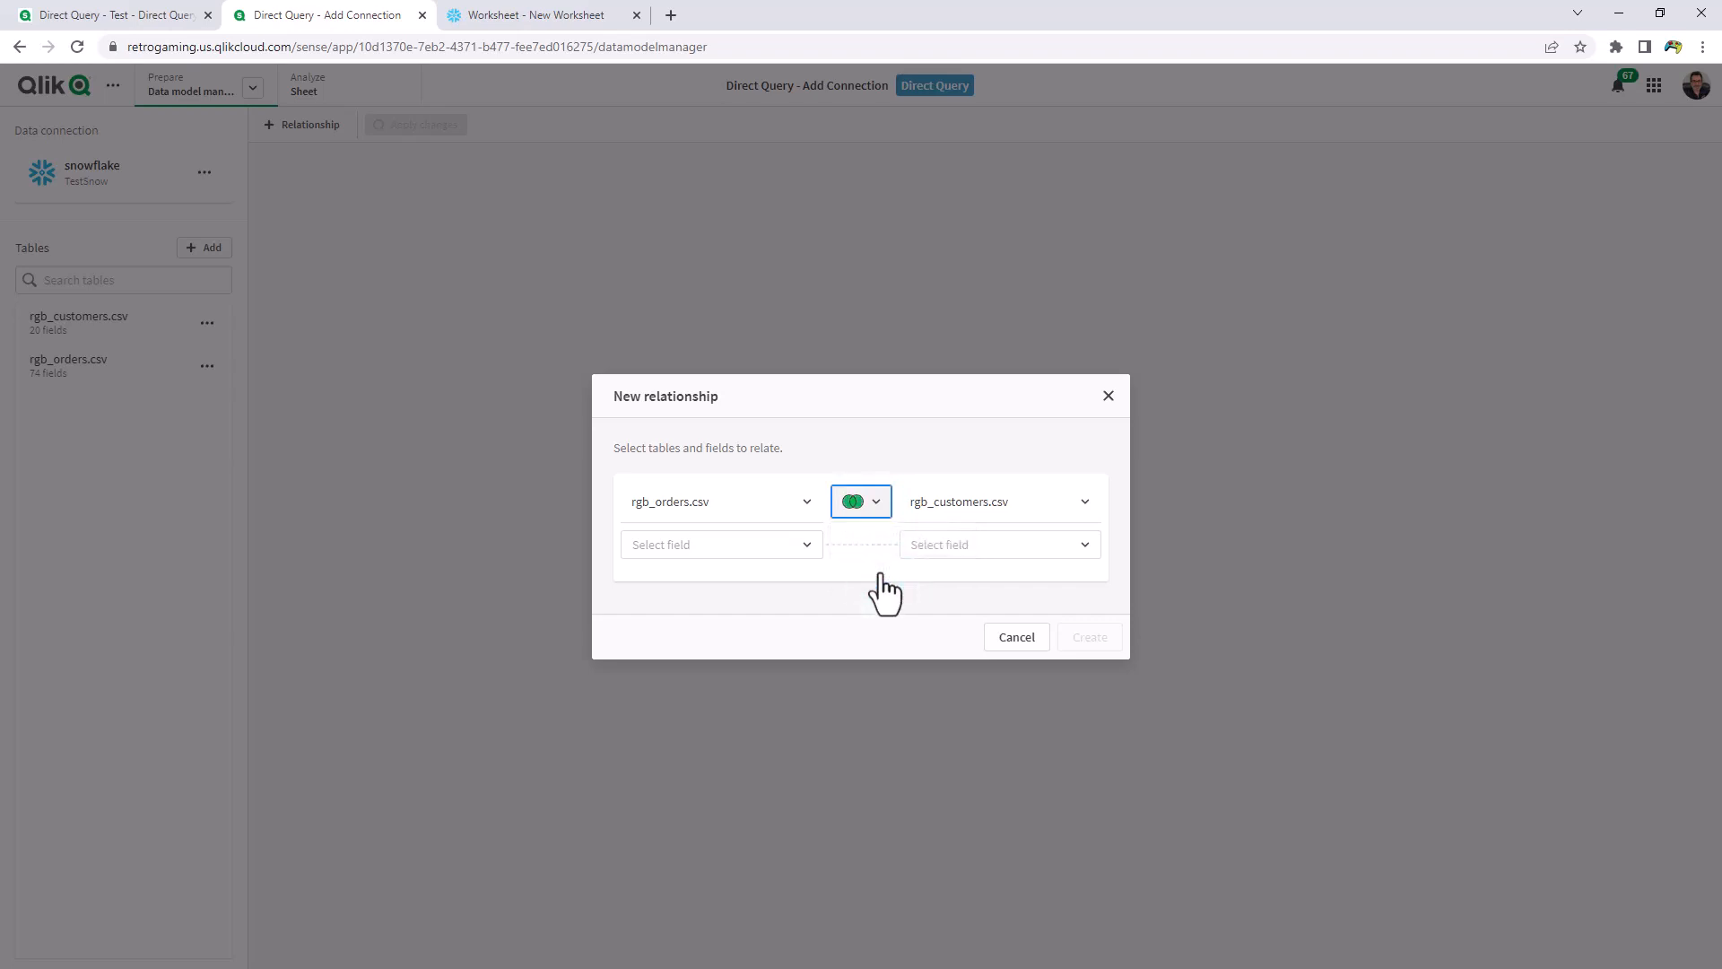
Step: Relate the two tables on their Email fields and create the relationship
left_click(806, 547)
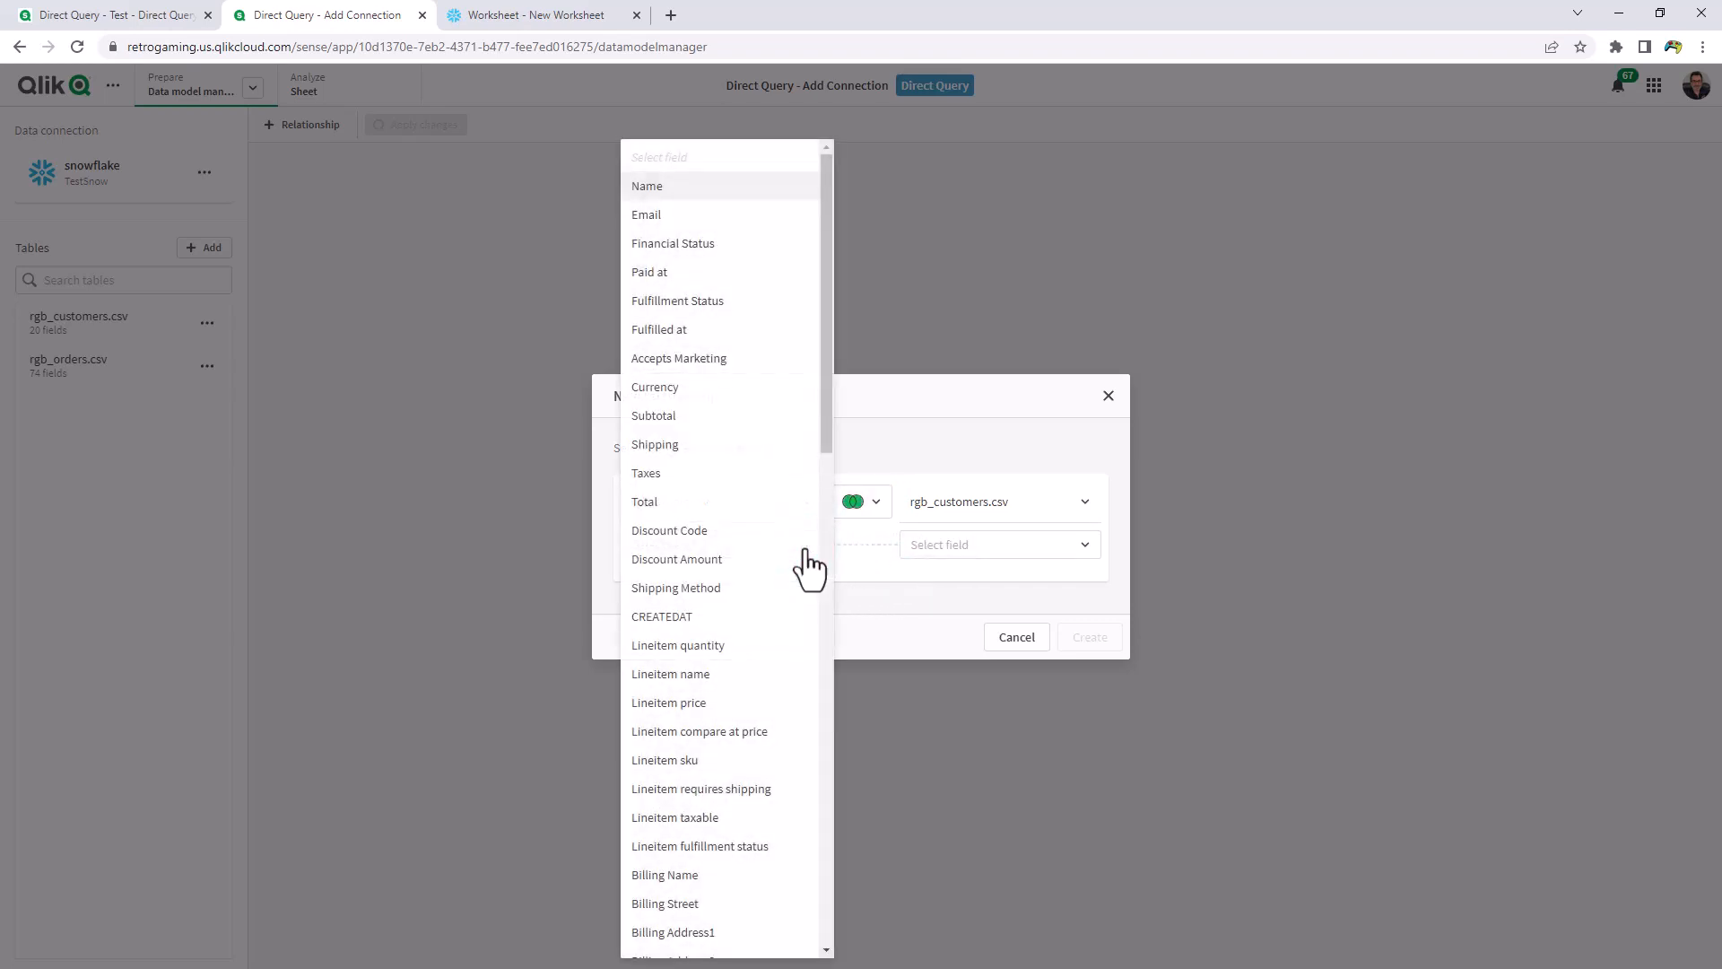
left_click(718, 216)
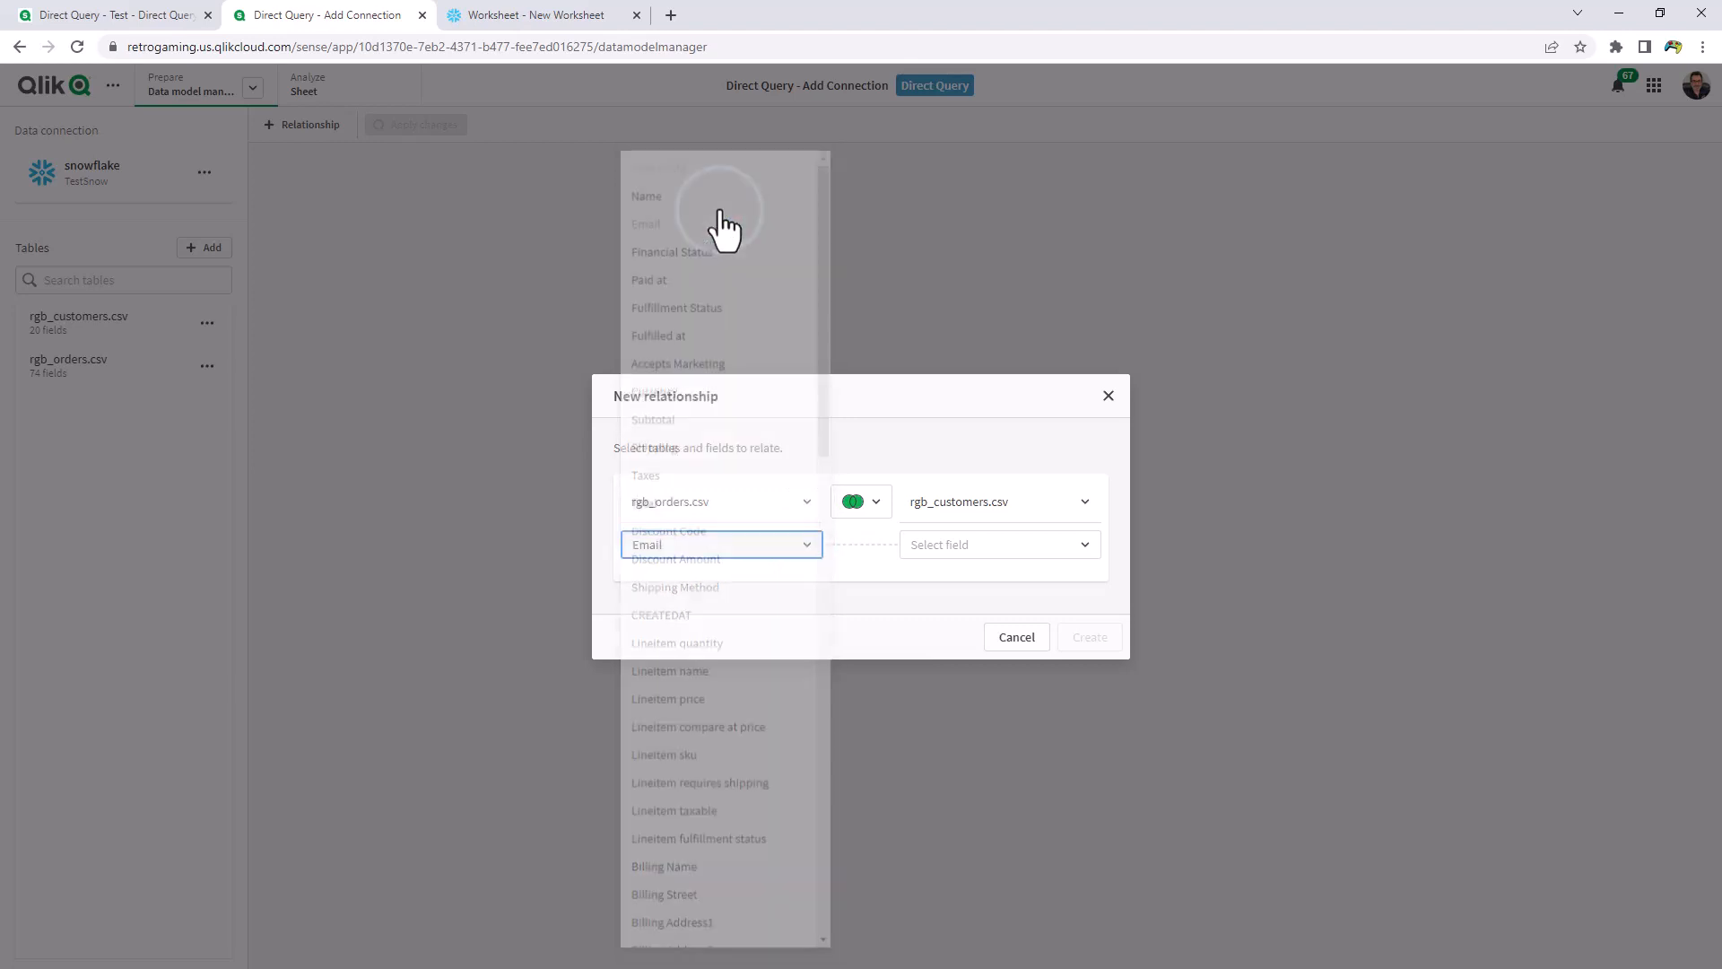
left_click(1023, 547)
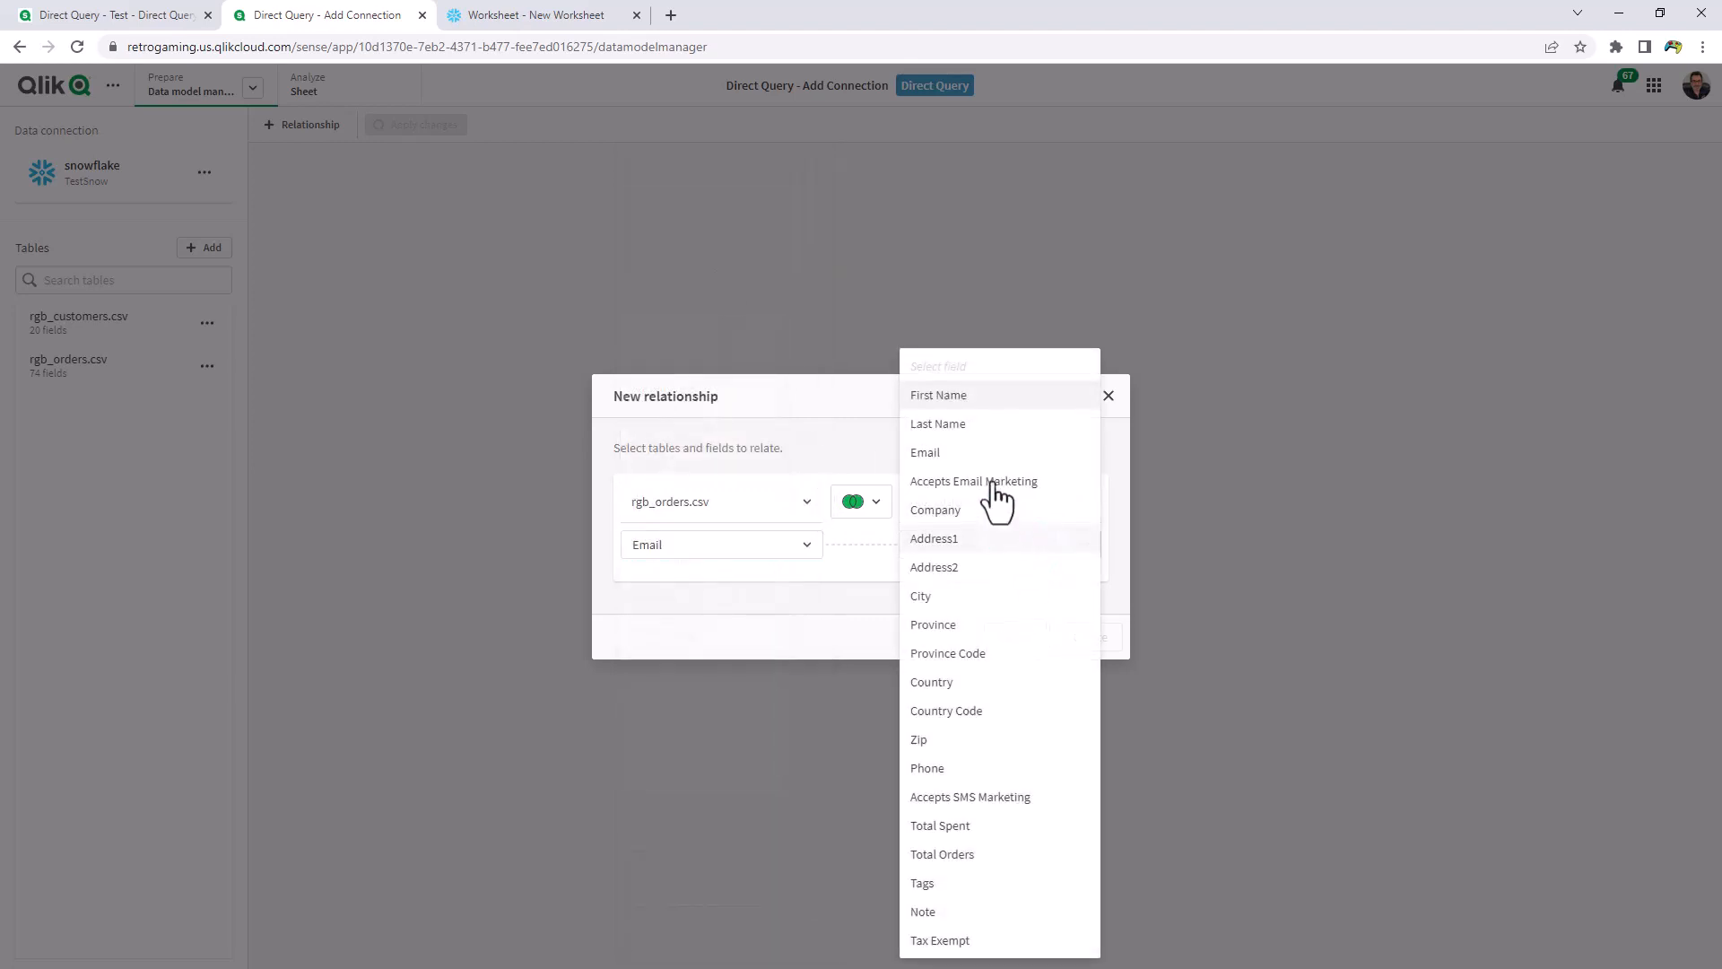
left_click(976, 457)
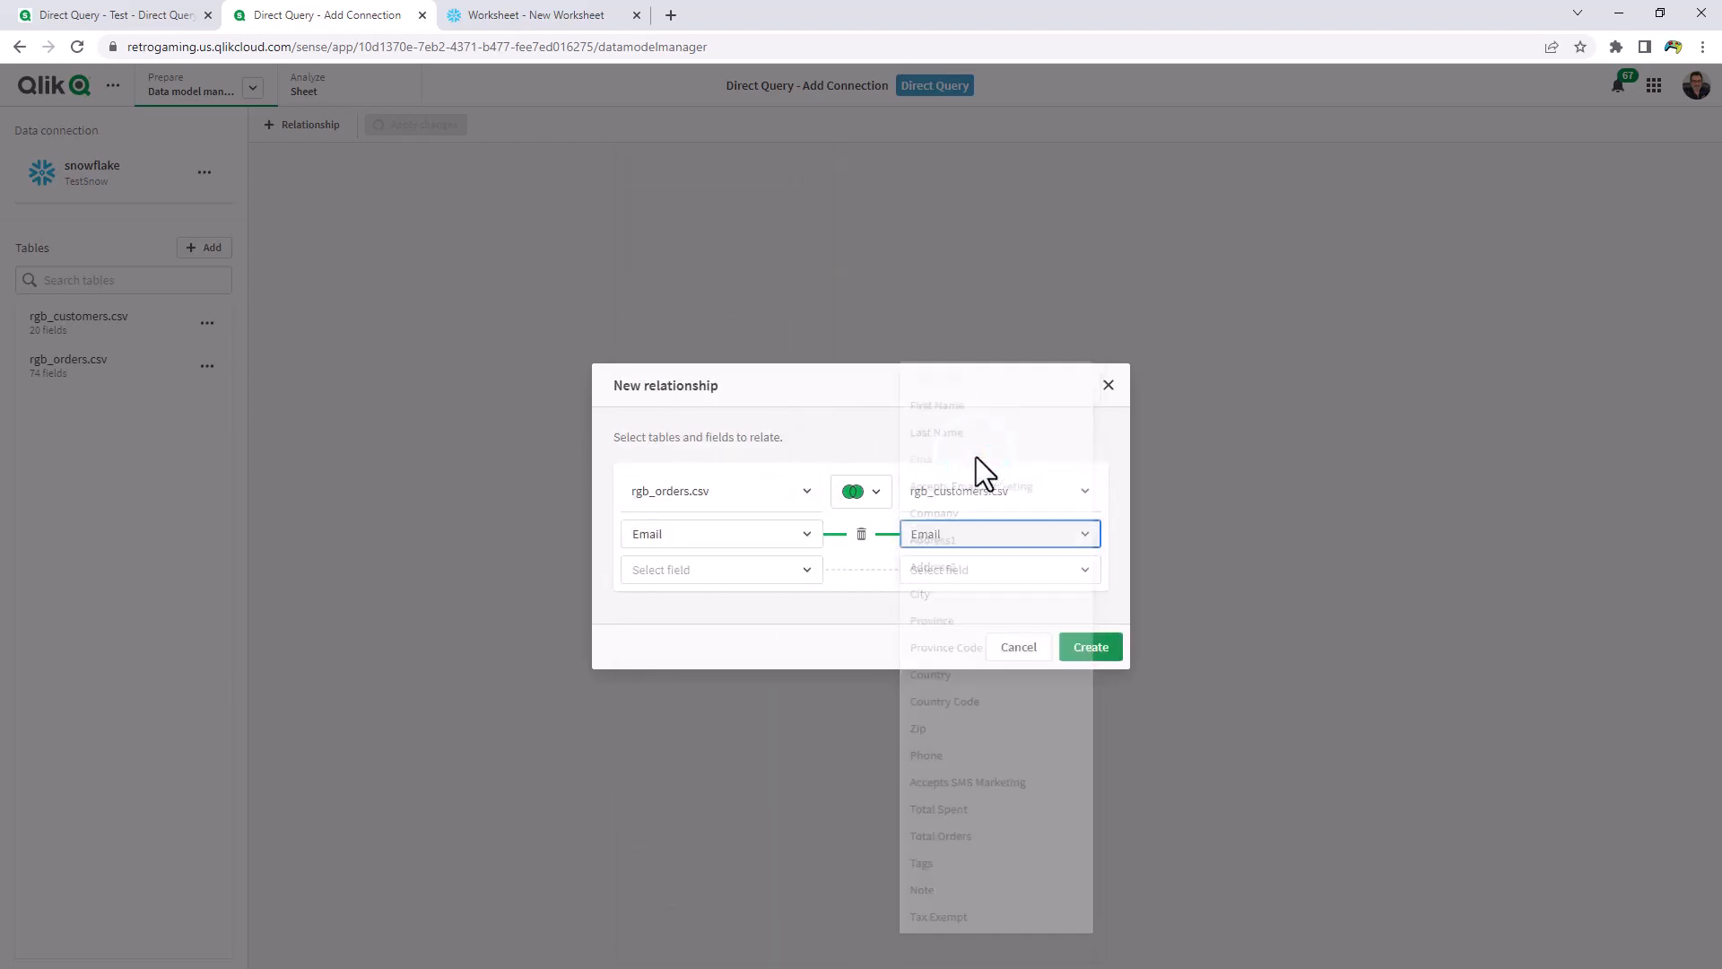
left_click(1088, 652)
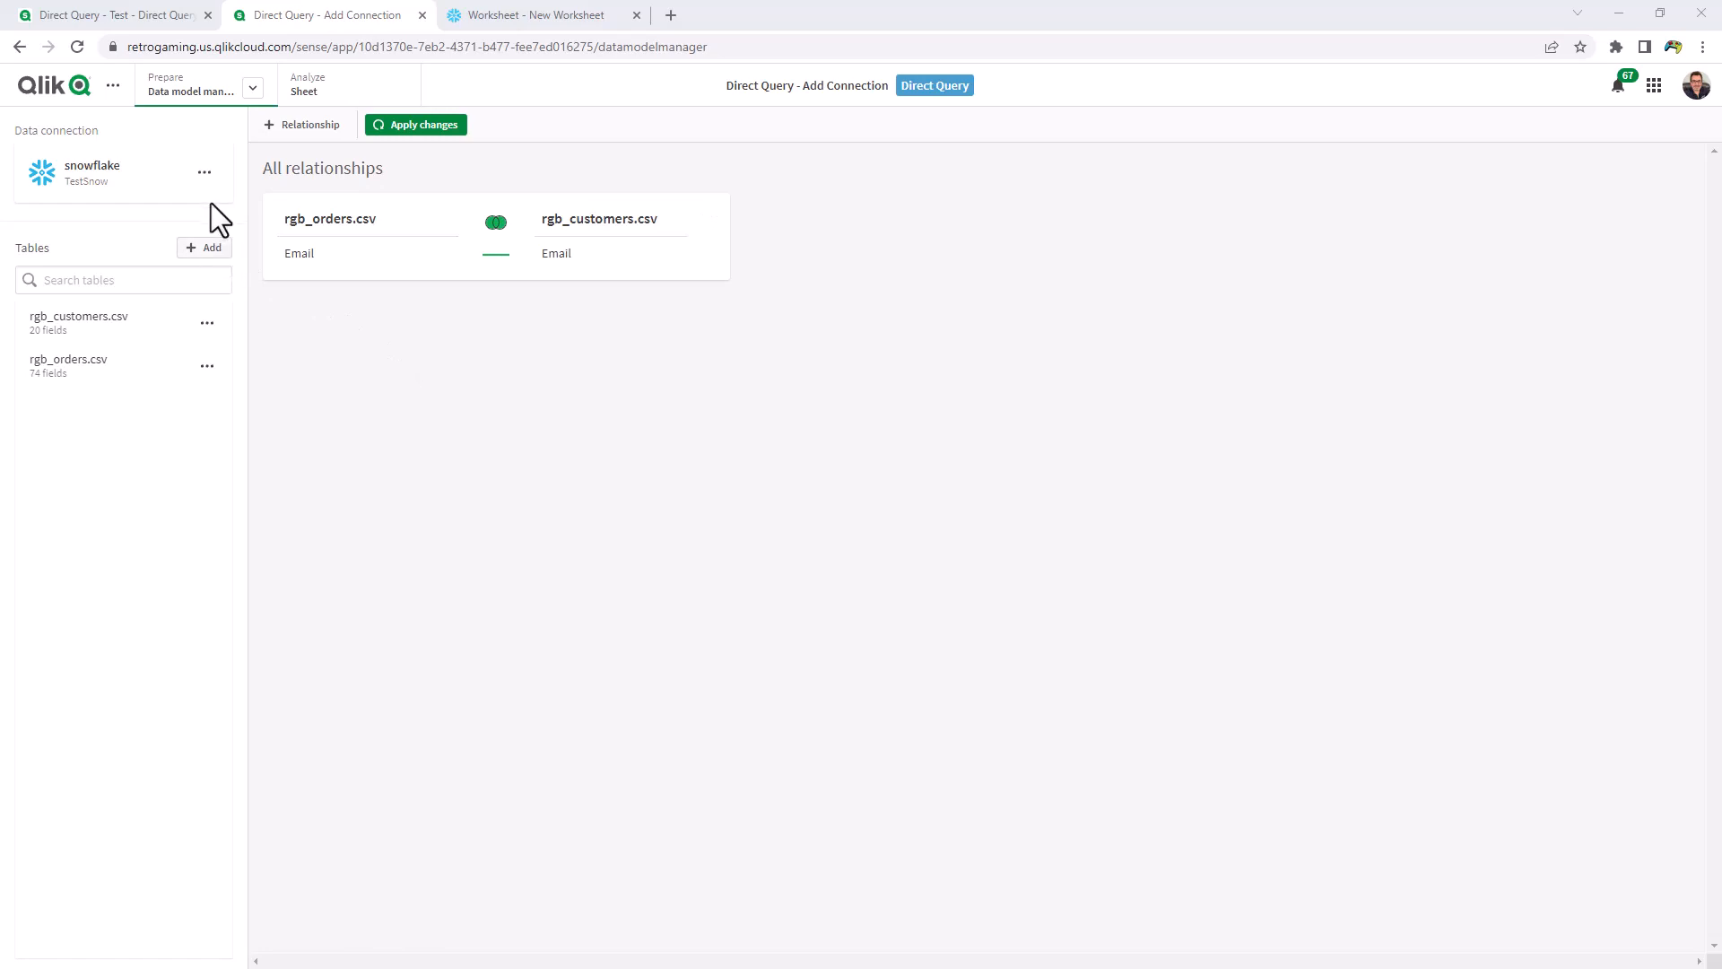
Step: Check the options of the Snowflake connection and apply the data model changes
left_click(206, 173)
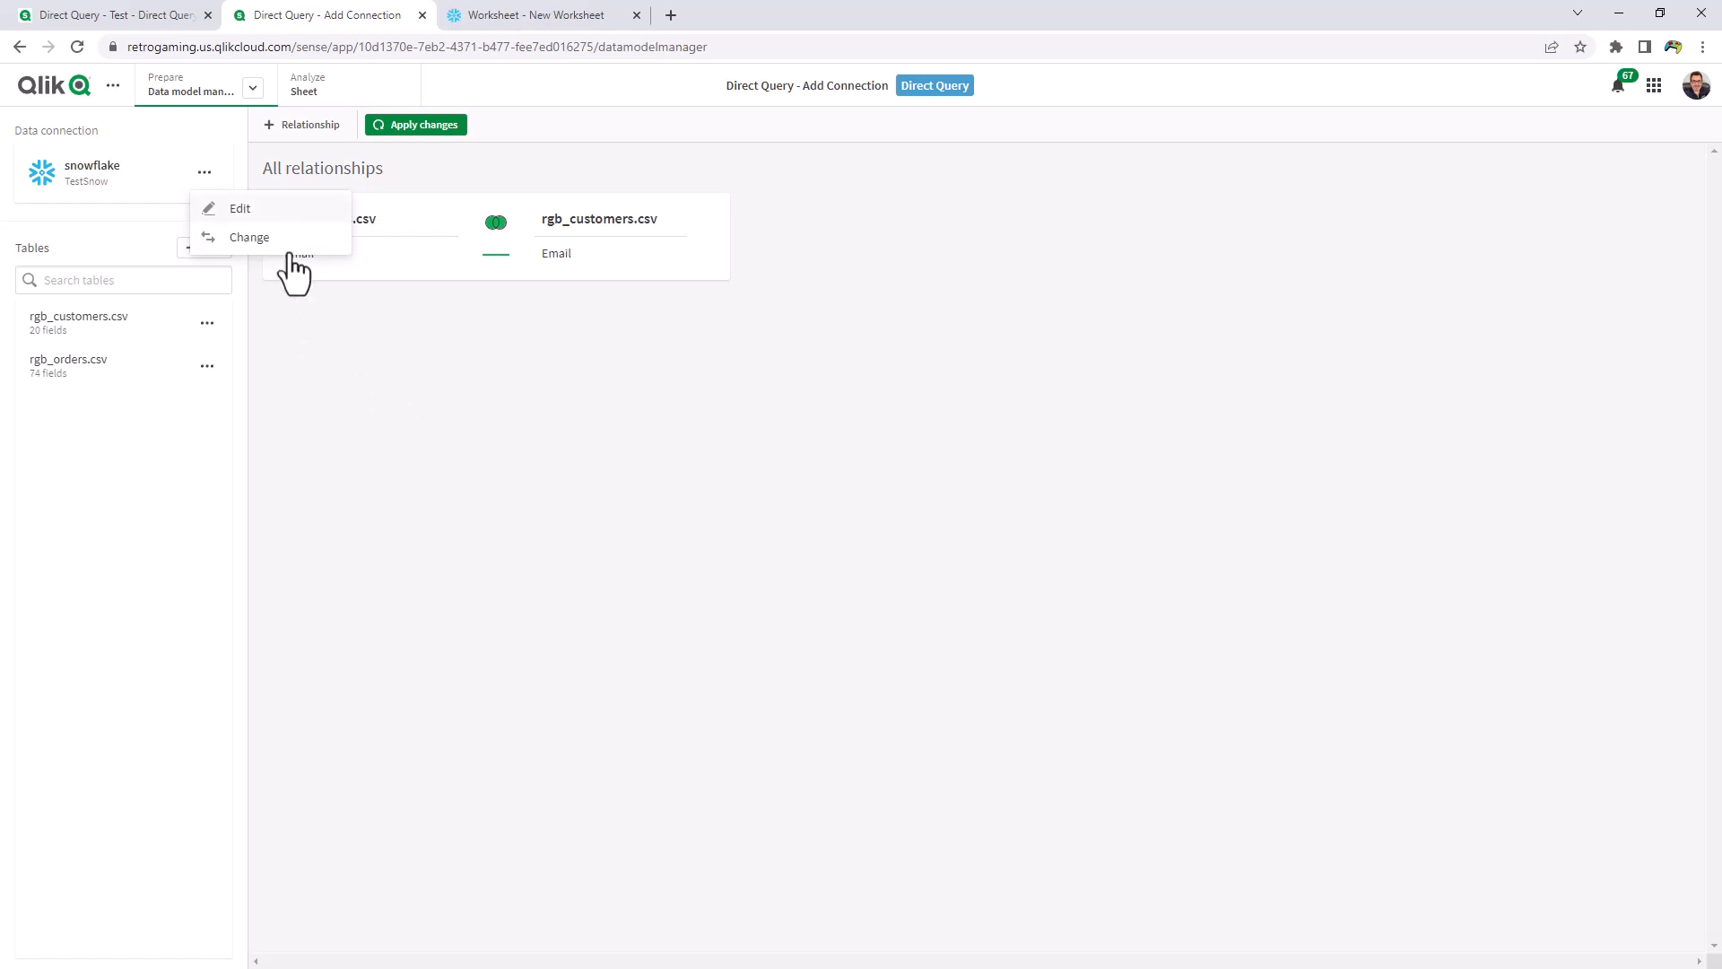
left_click(347, 346)
left_click(413, 131)
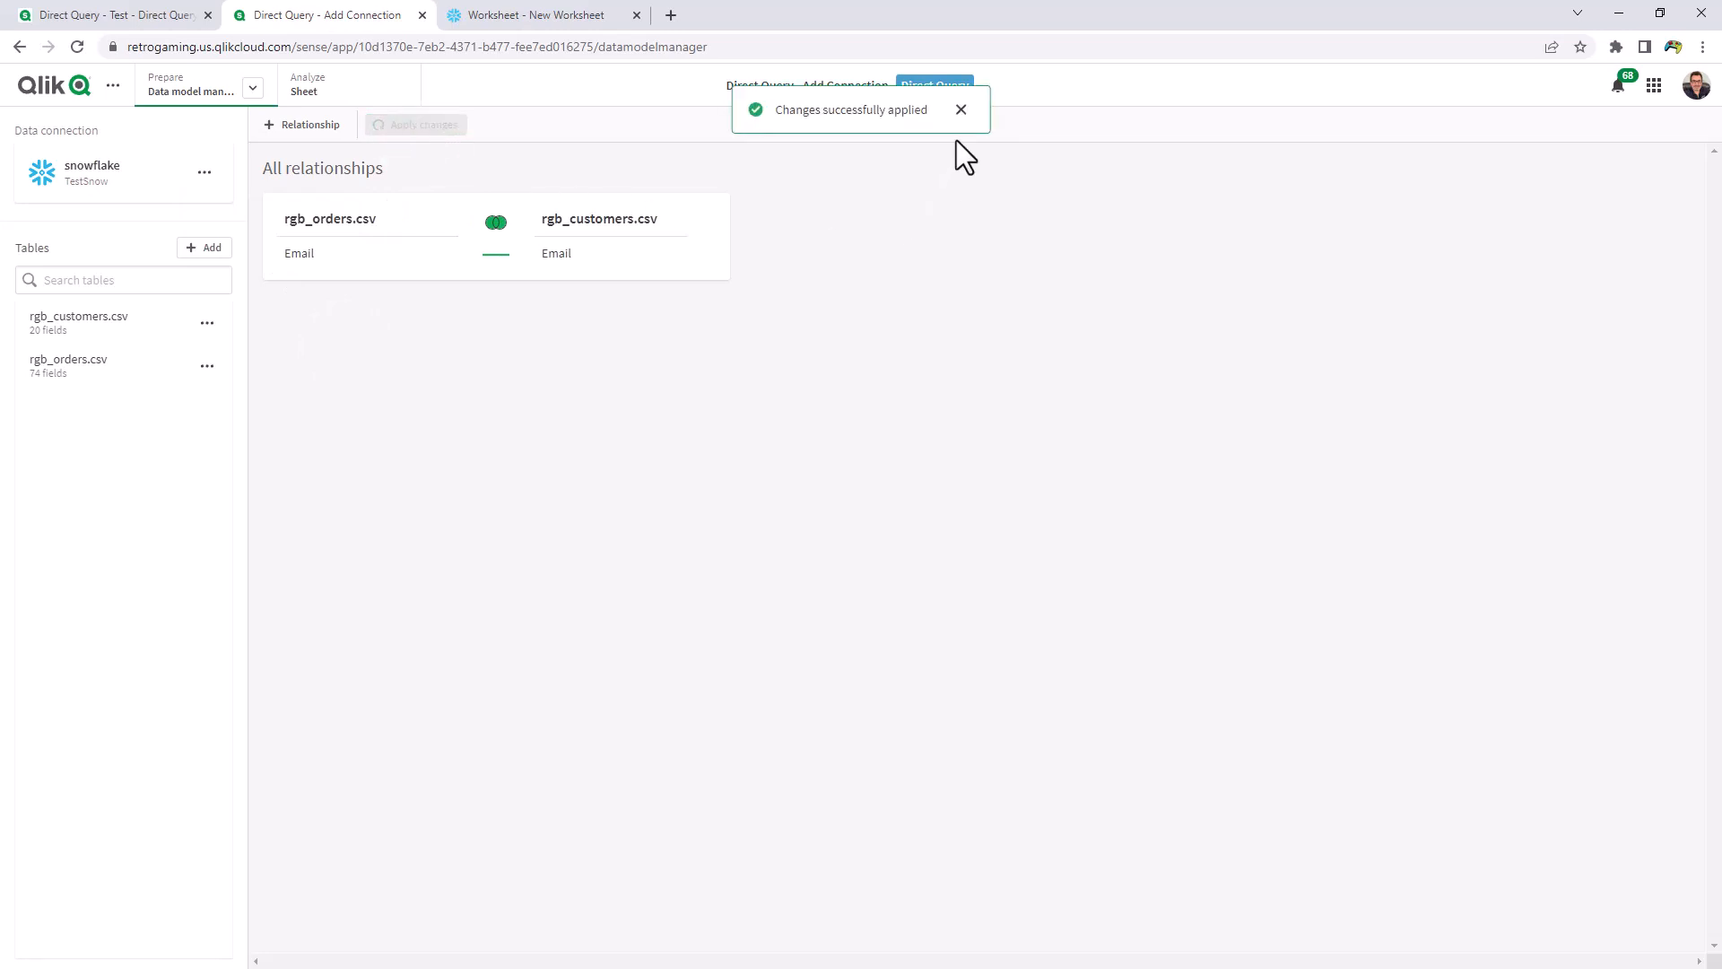
left_click(960, 110)
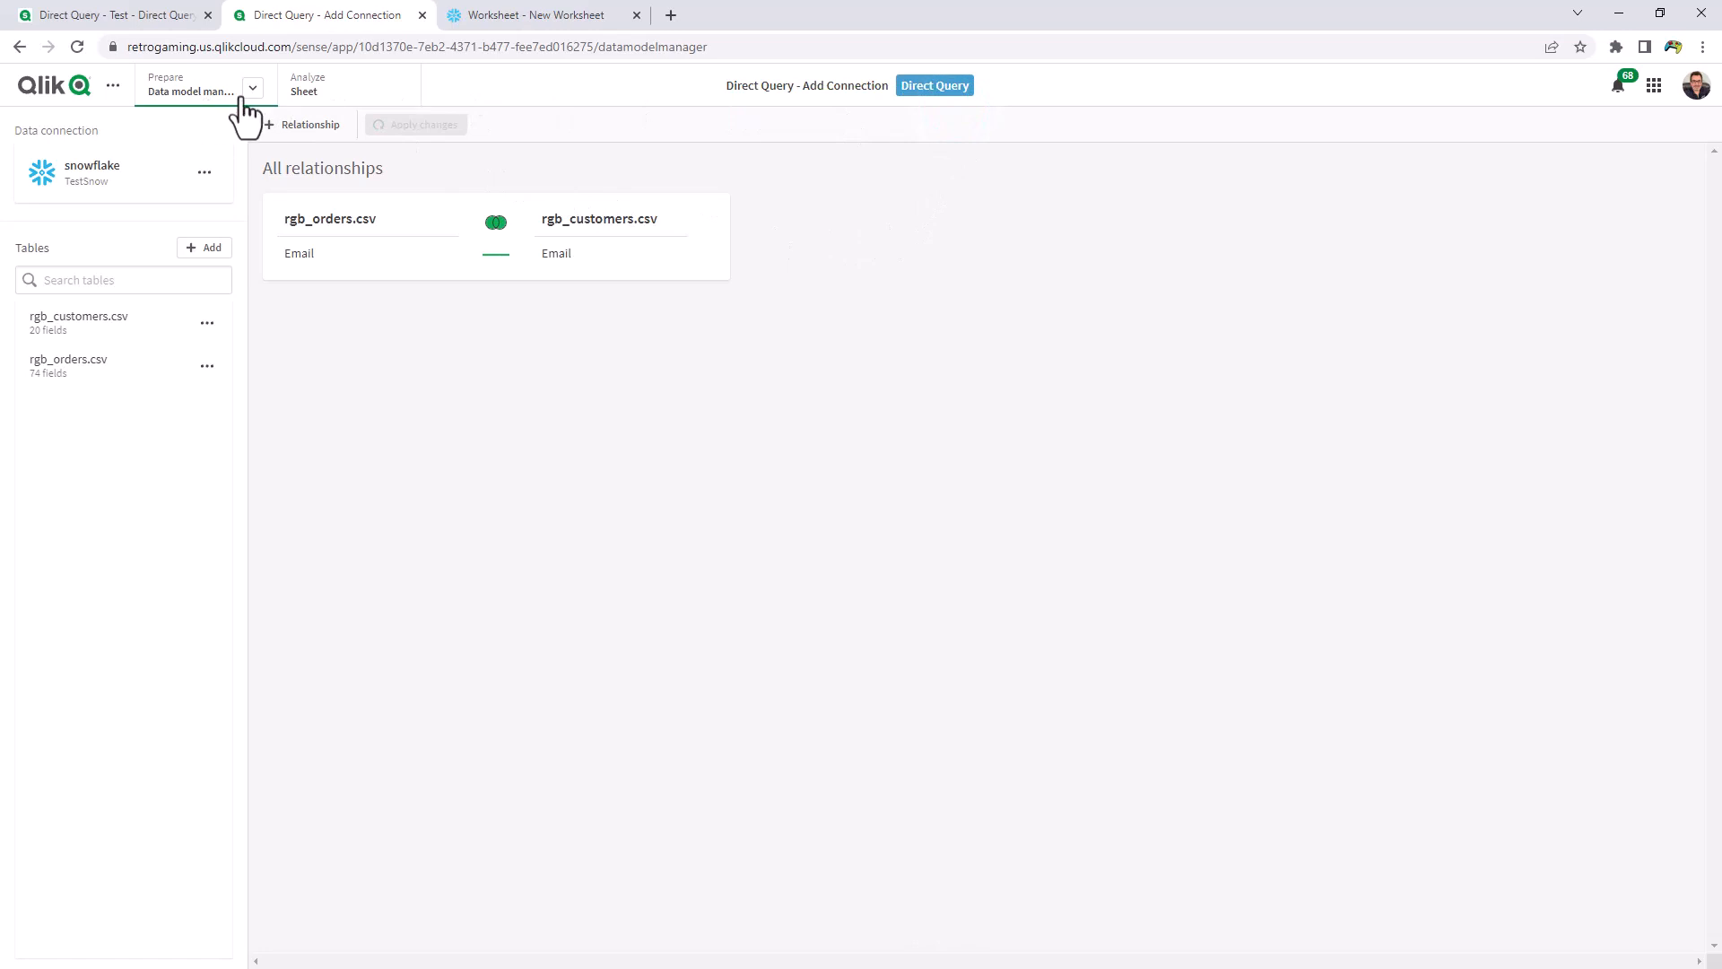
Step: Examine the app's generated load script in the data load editor
left_click(252, 90)
left_click(226, 159)
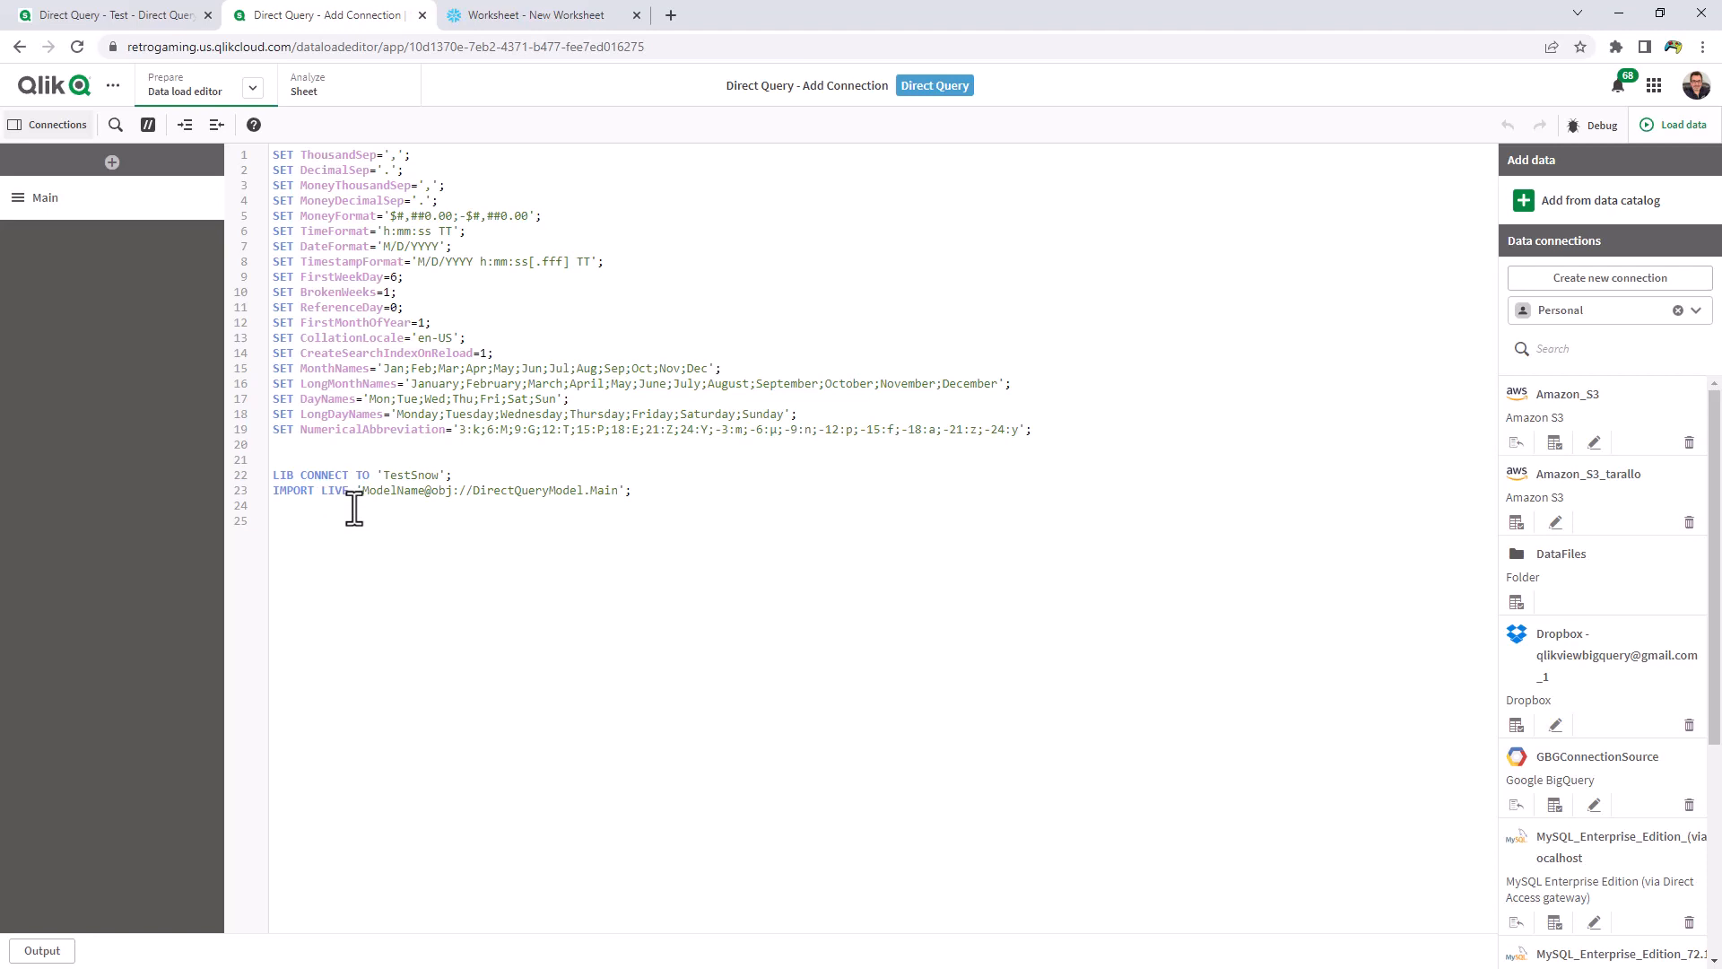
Step: Go to the app's empty analysis sheet and open it for editing
left_click(325, 91)
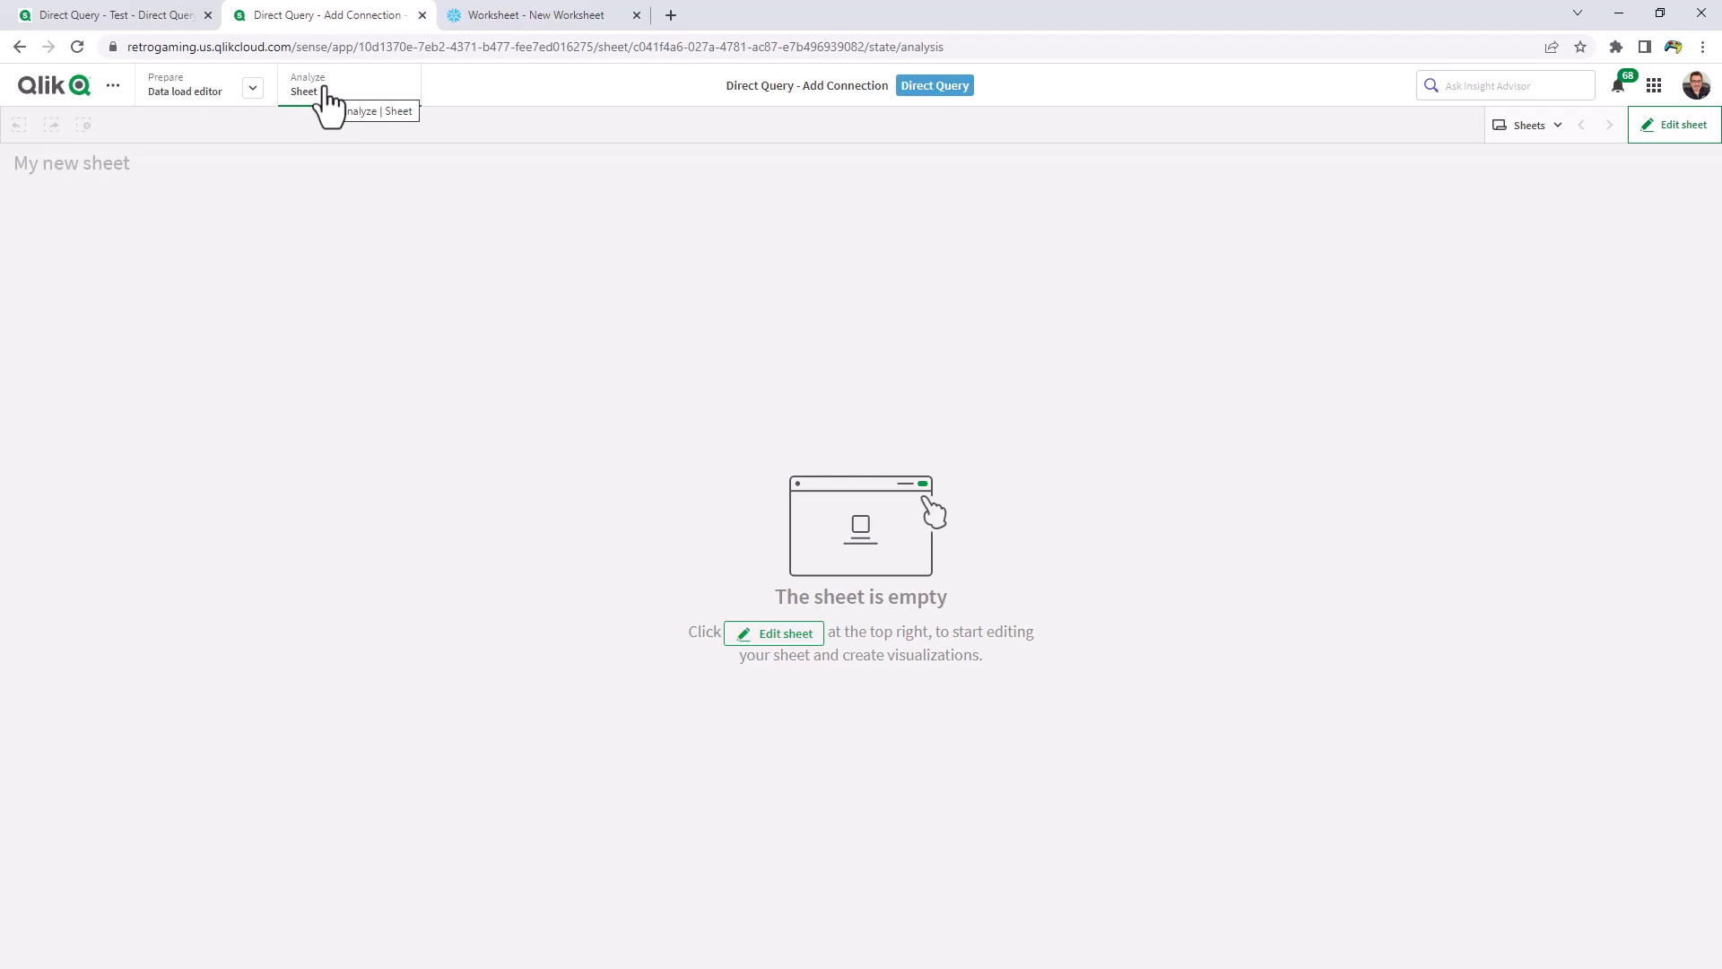
left_click(1674, 125)
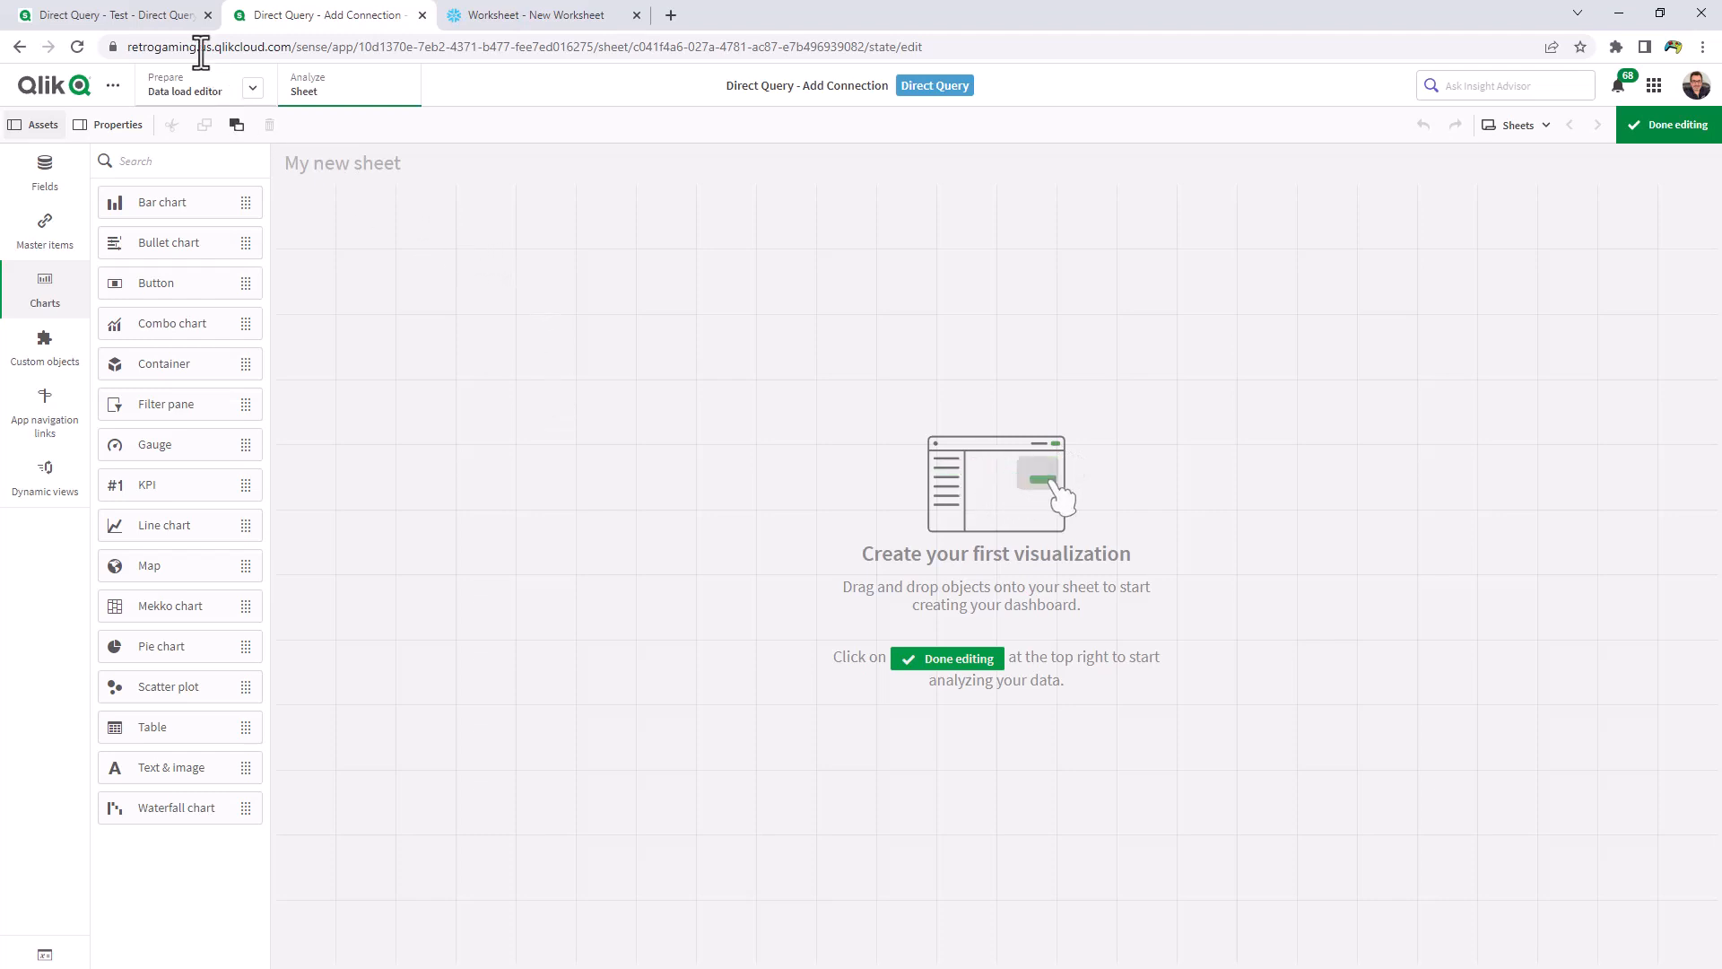
Step: Switch to the Direct Query - Test app and filter its dashboard to order #1554 in the Name list
left_click(154, 16)
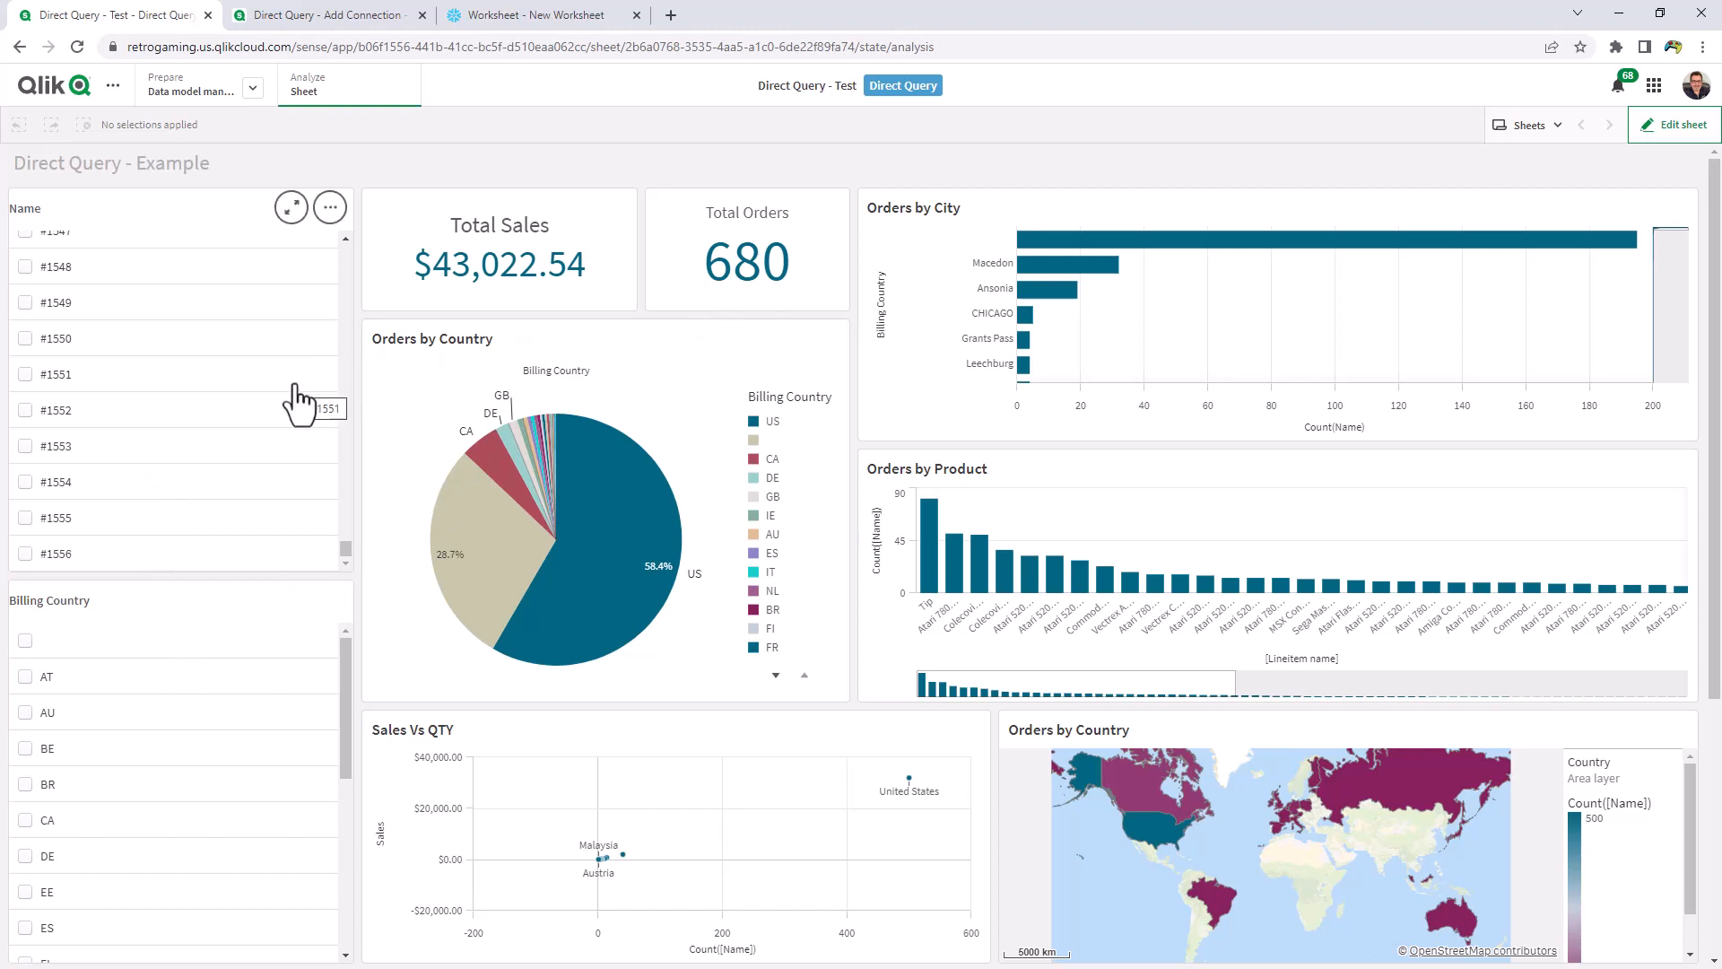
left_click(25, 485)
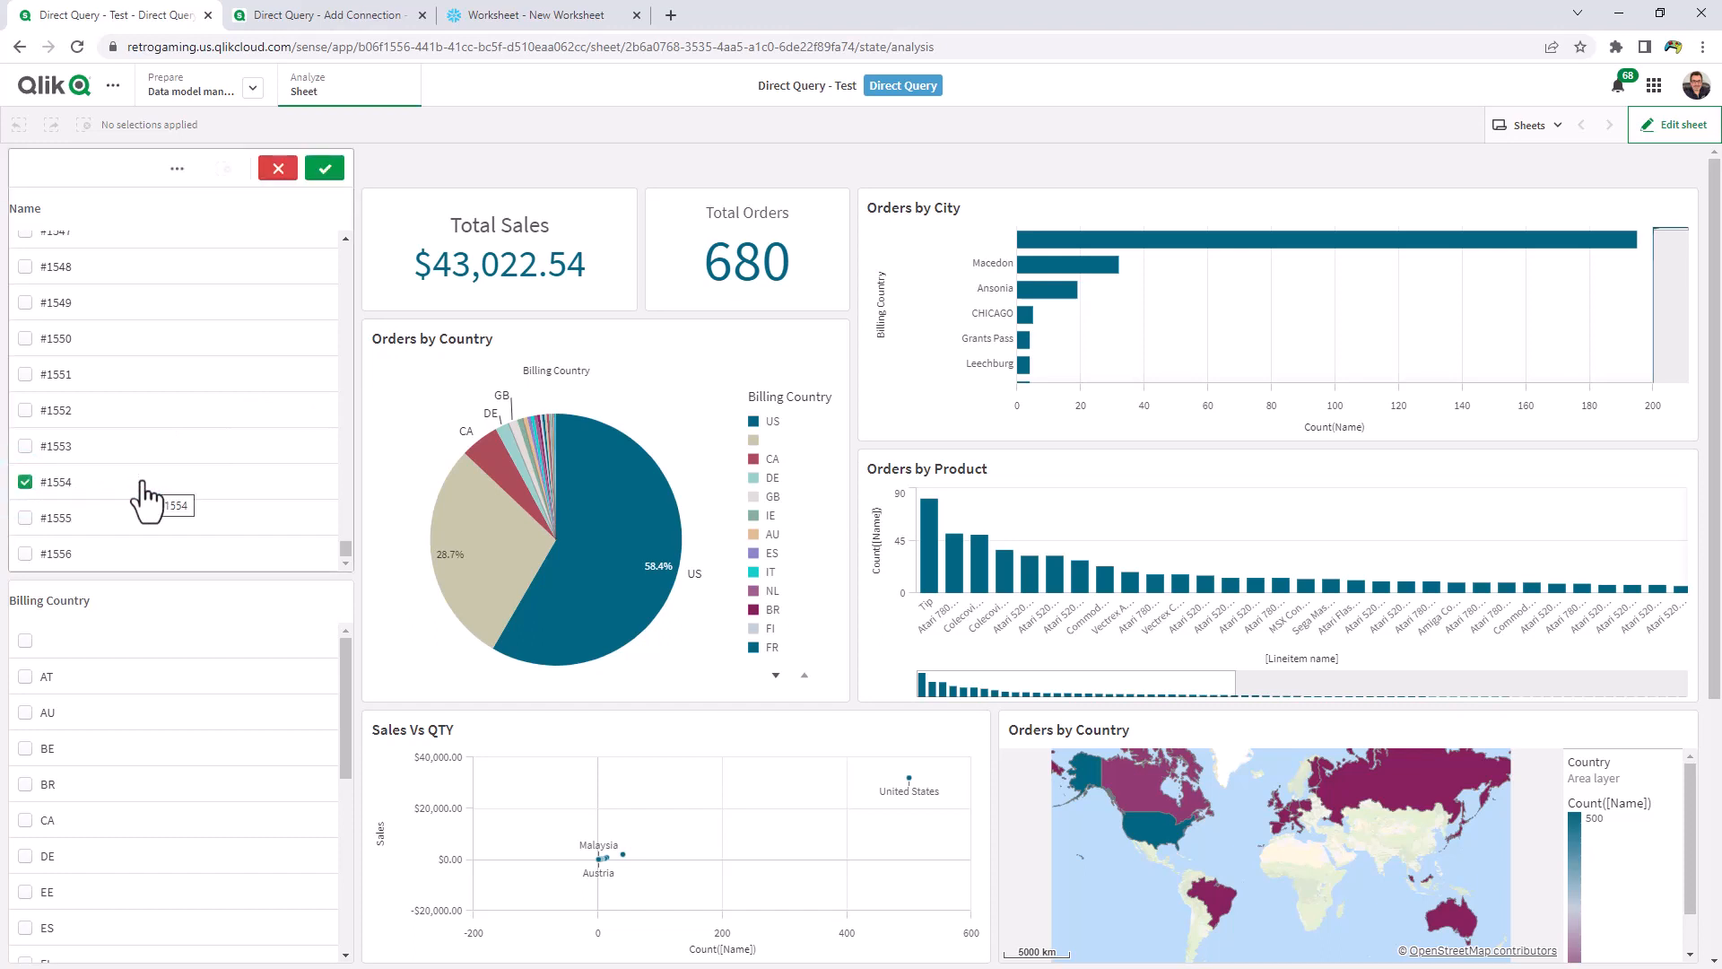
left_click(324, 170)
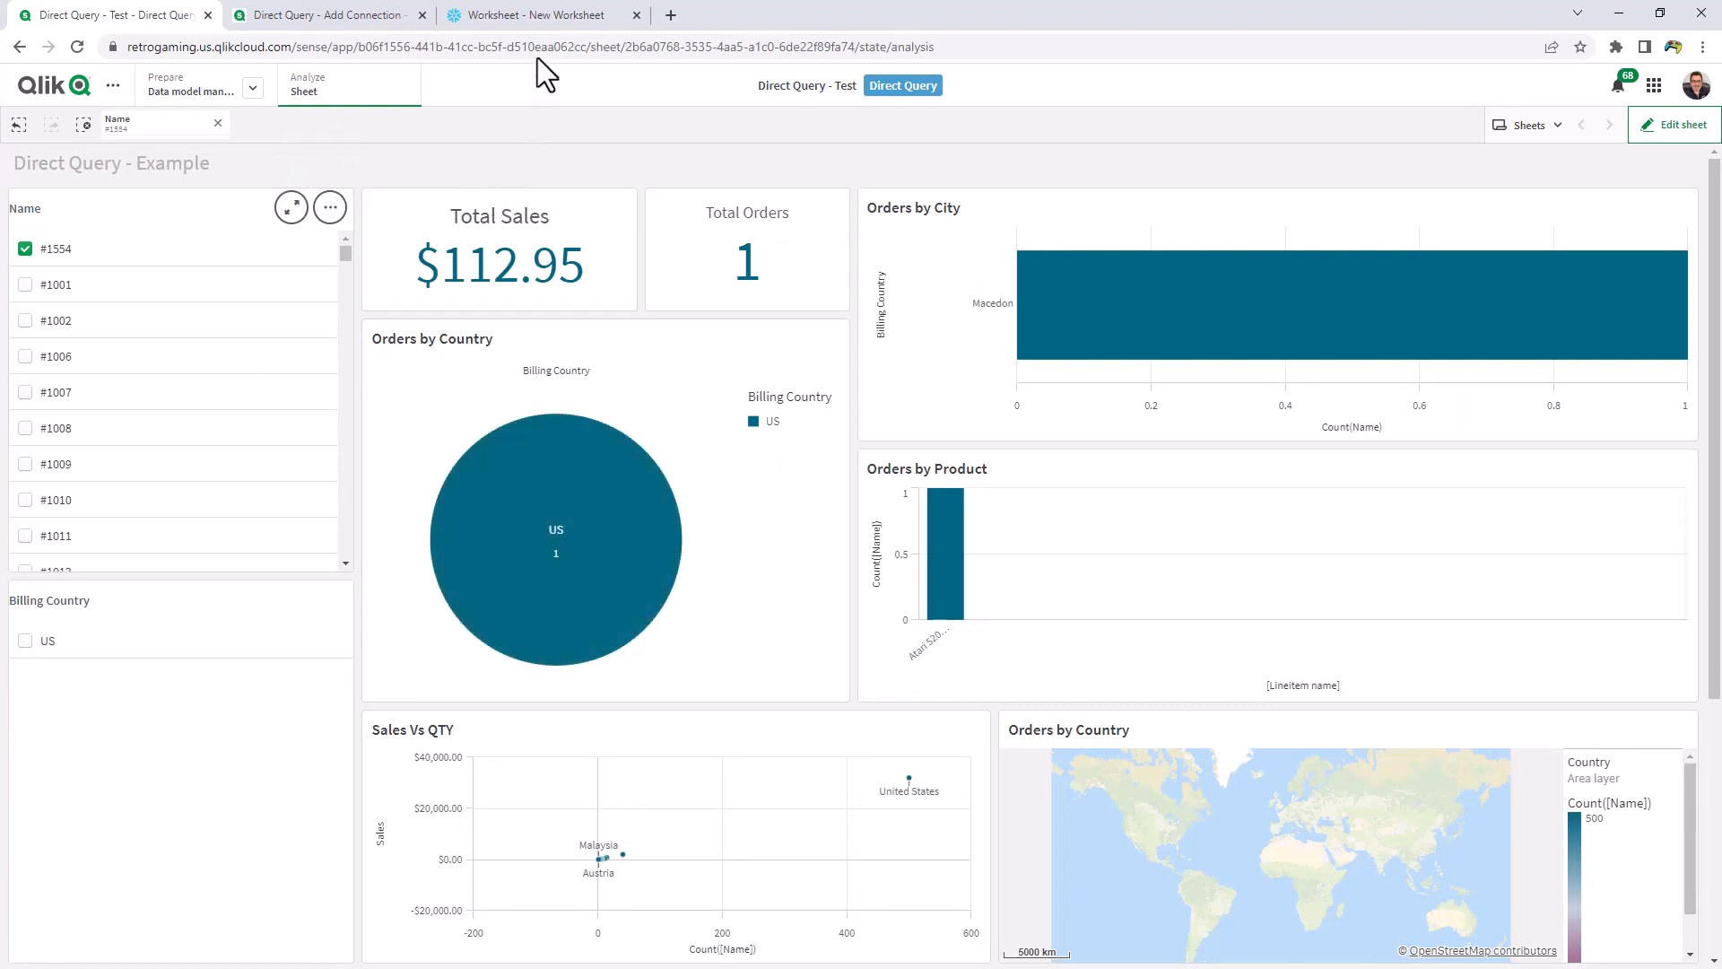
Step: Switch to Snowflake and examine the query history for the SQL statements sent by the Qlik selection
left_click(540, 20)
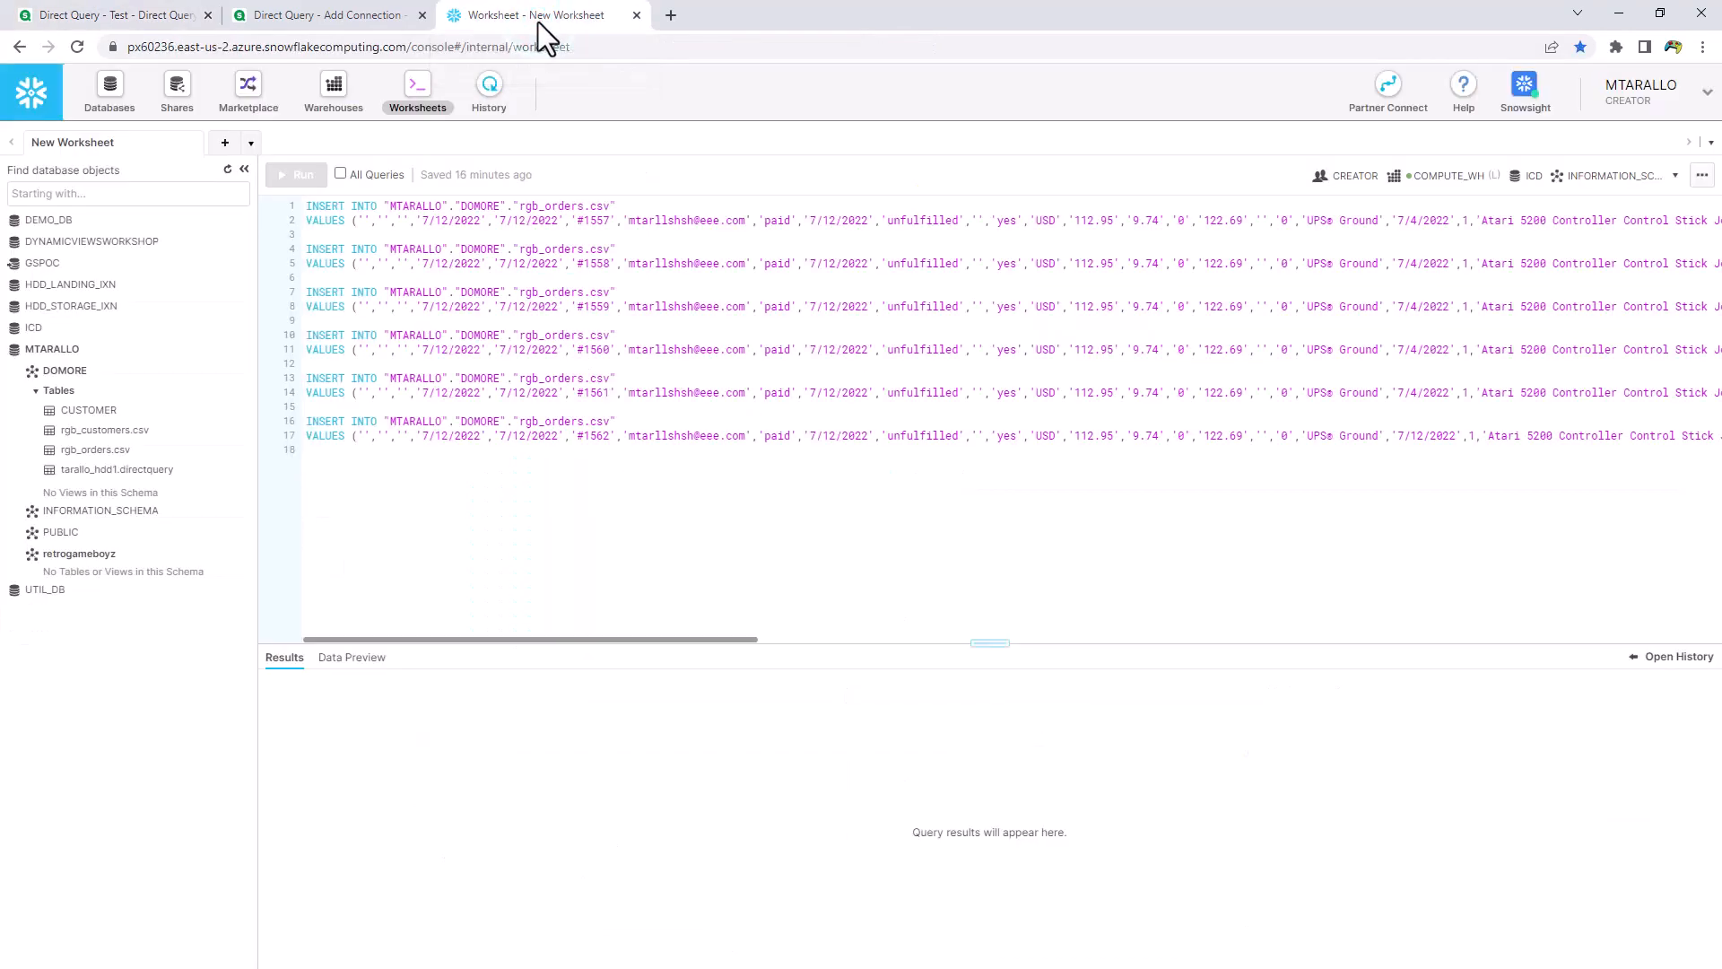
left_click(491, 94)
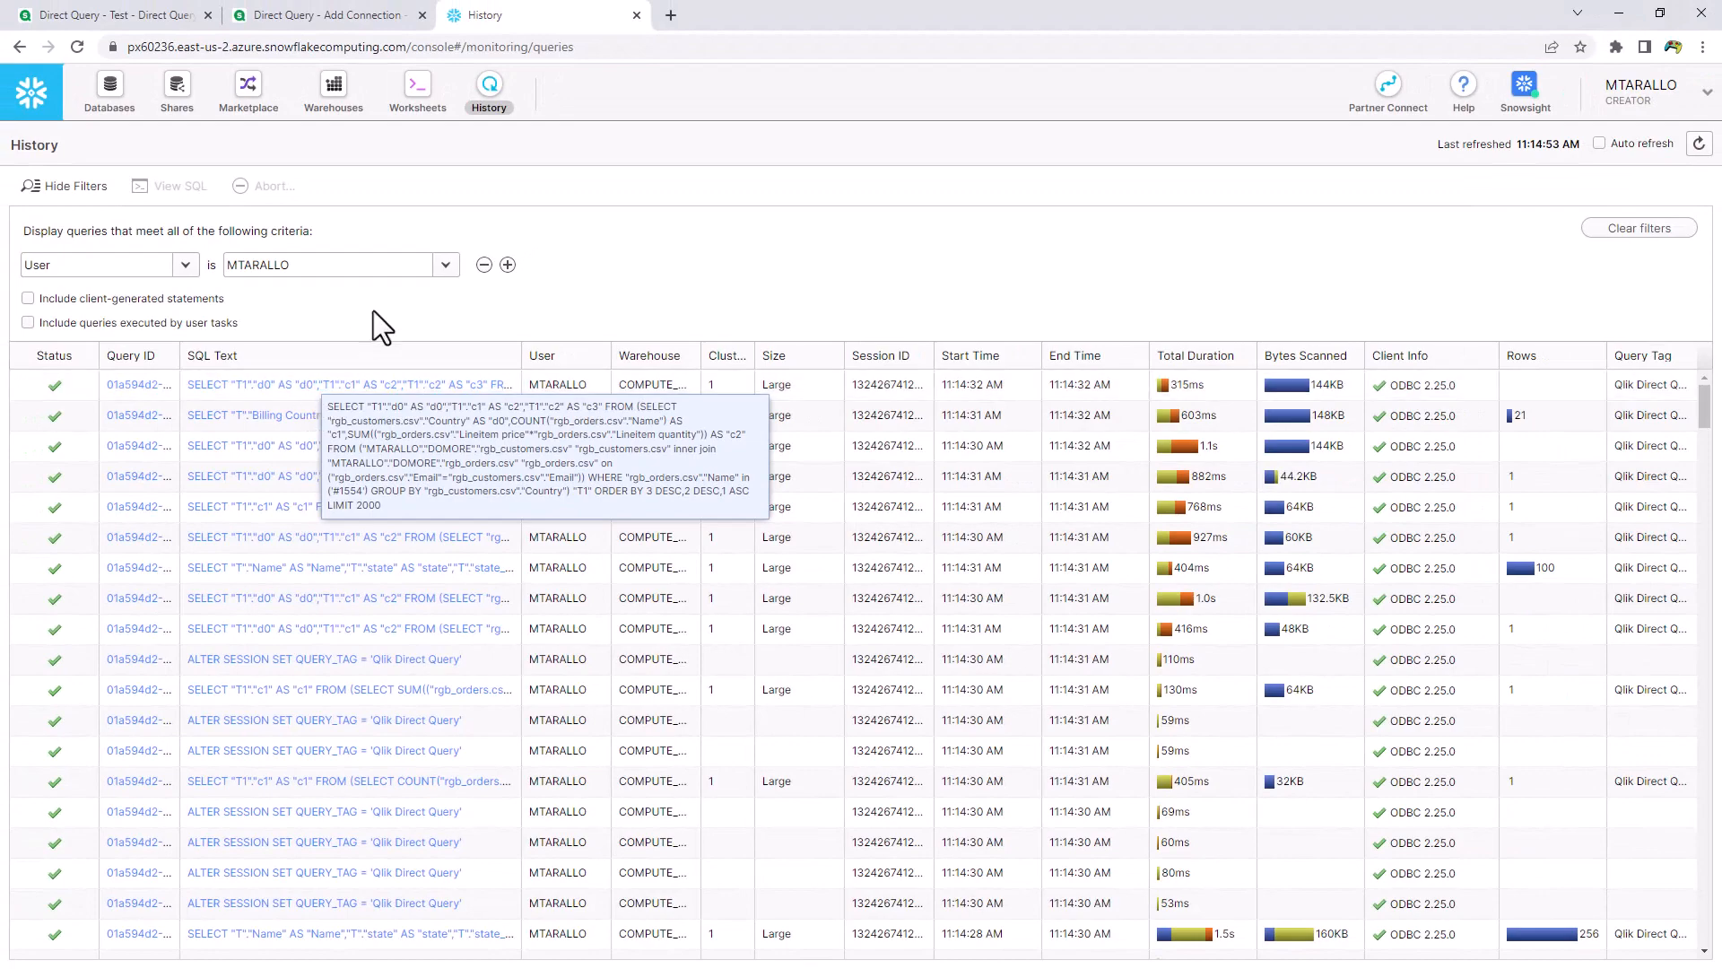
Step: Return to the Direct Query - Test app and replace the order #1554 selection with orders #1007 and #1008
left_click(368, 20)
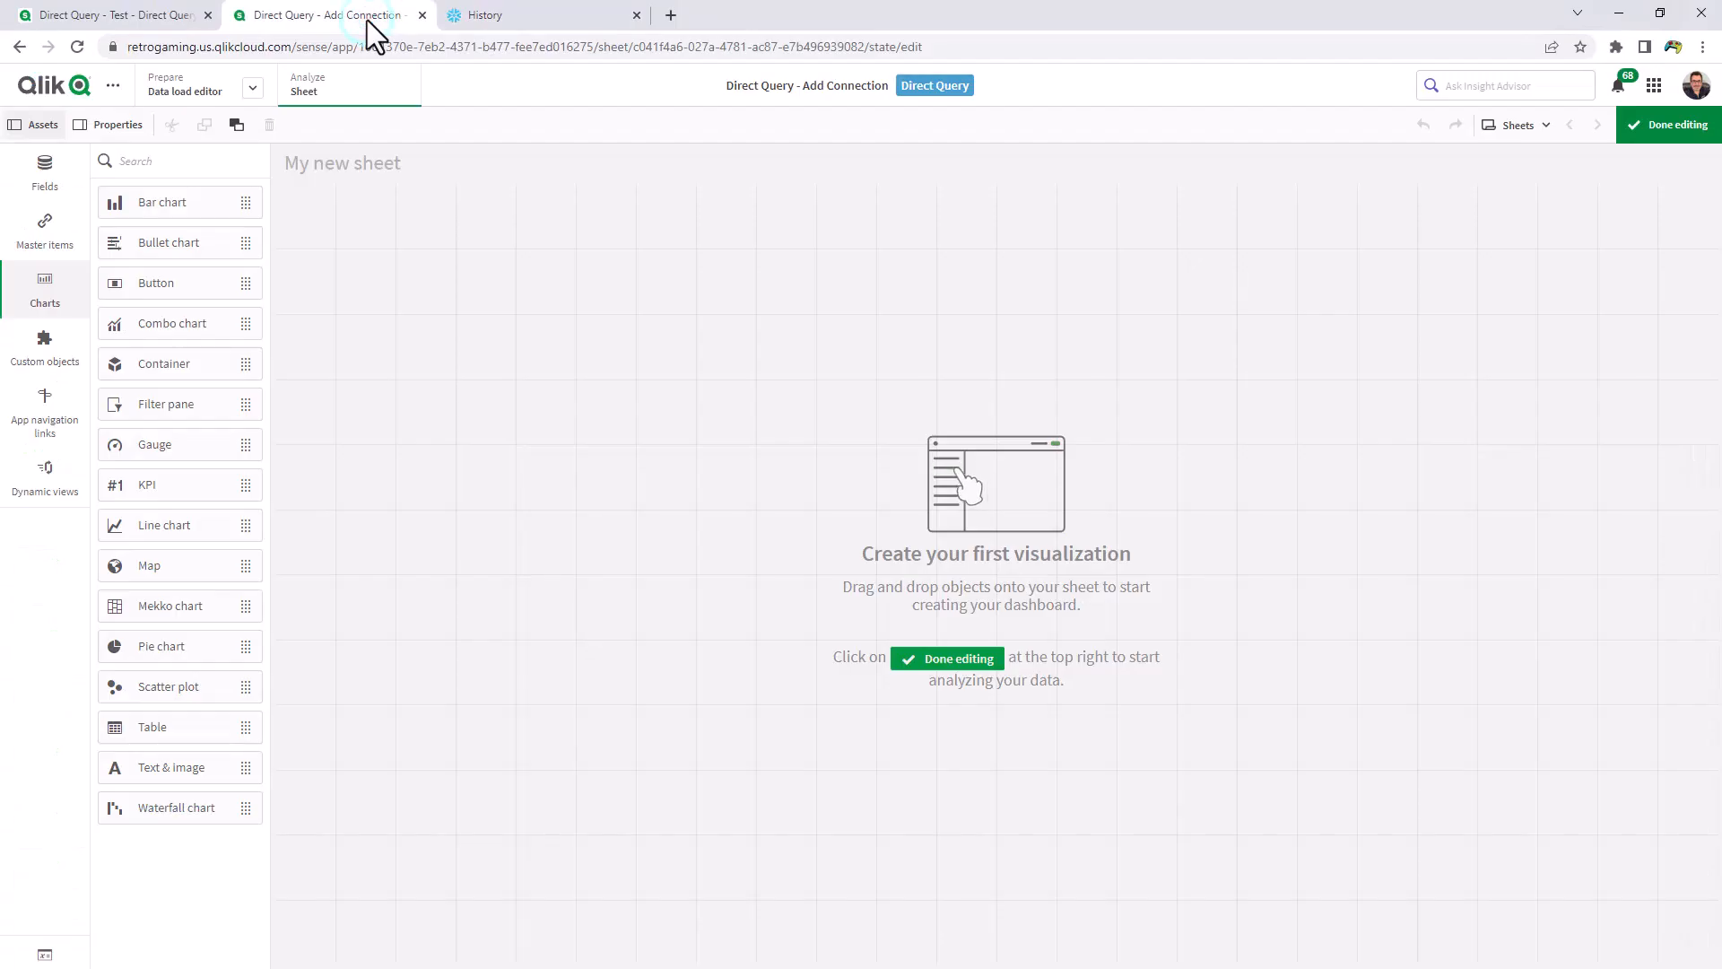
left_click(175, 15)
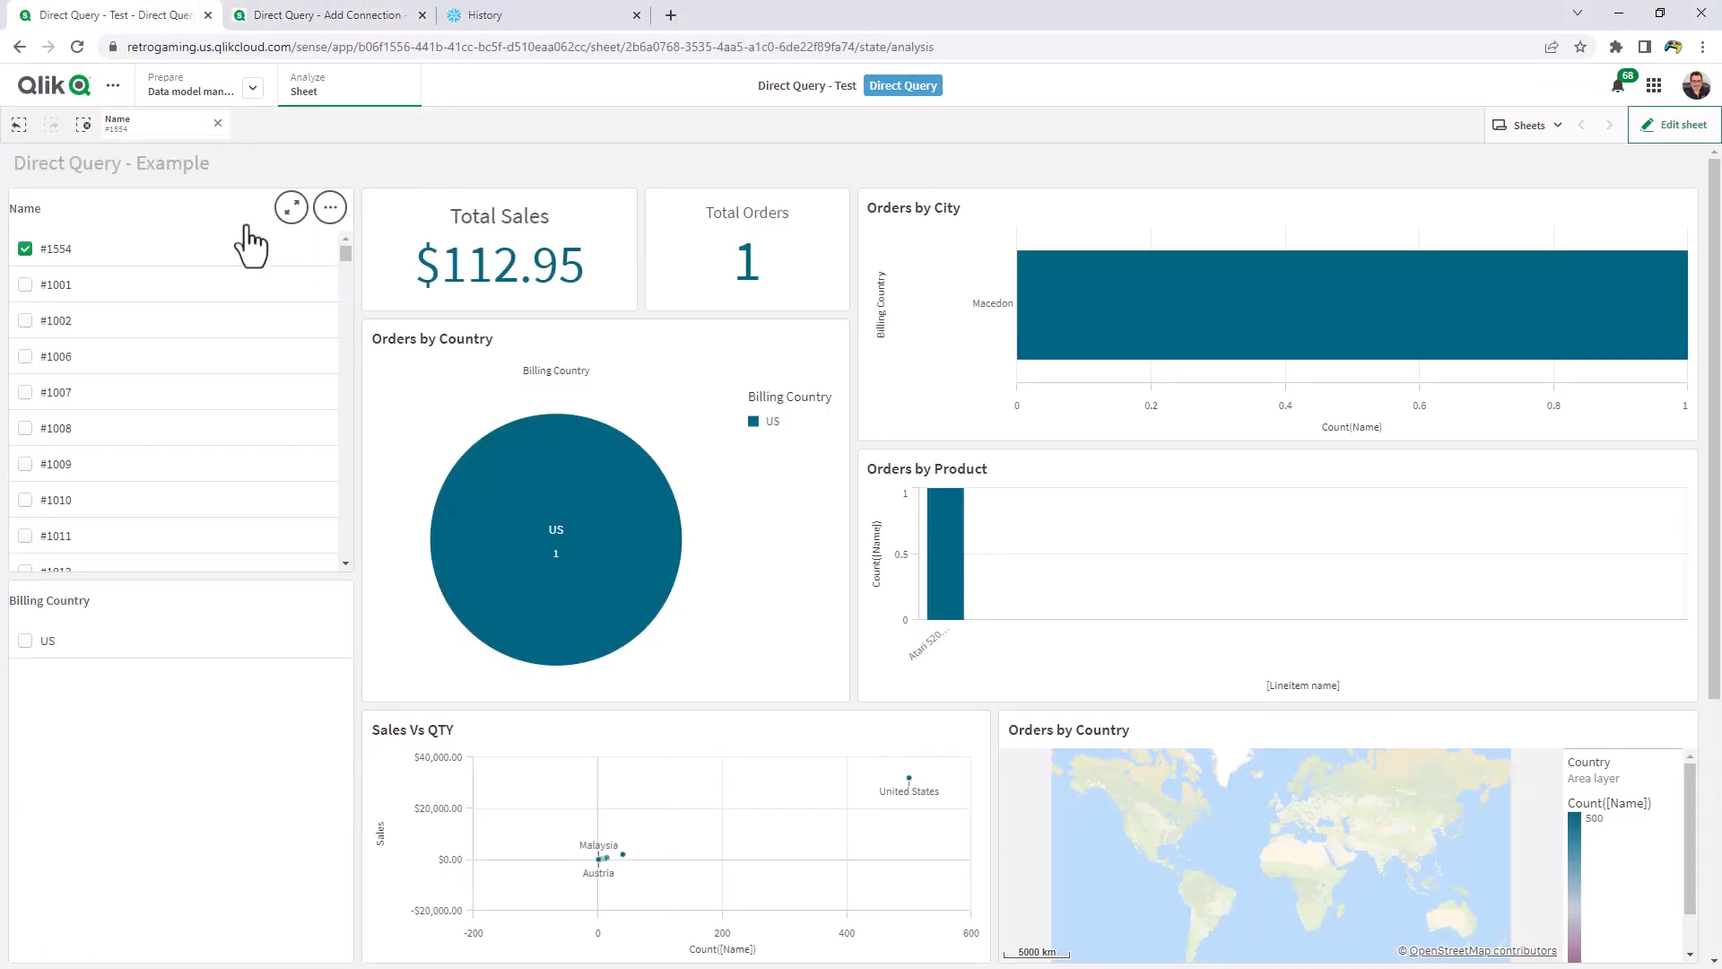
left_click(26, 250)
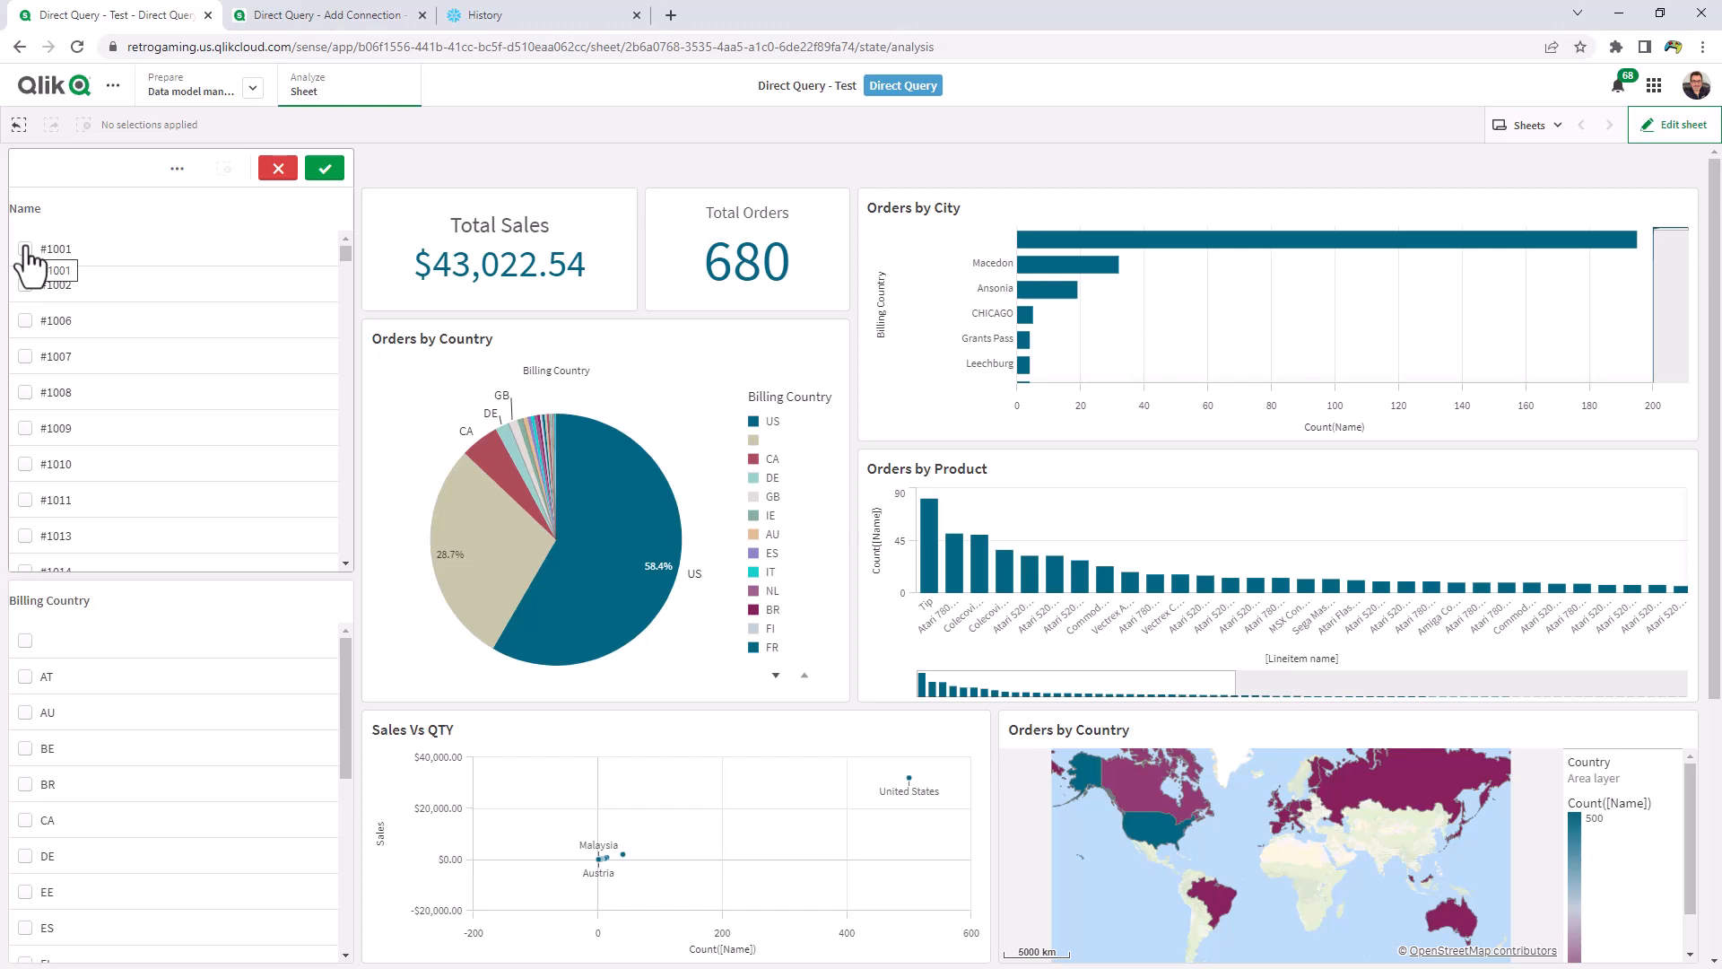
left_click(27, 359)
left_click(26, 394)
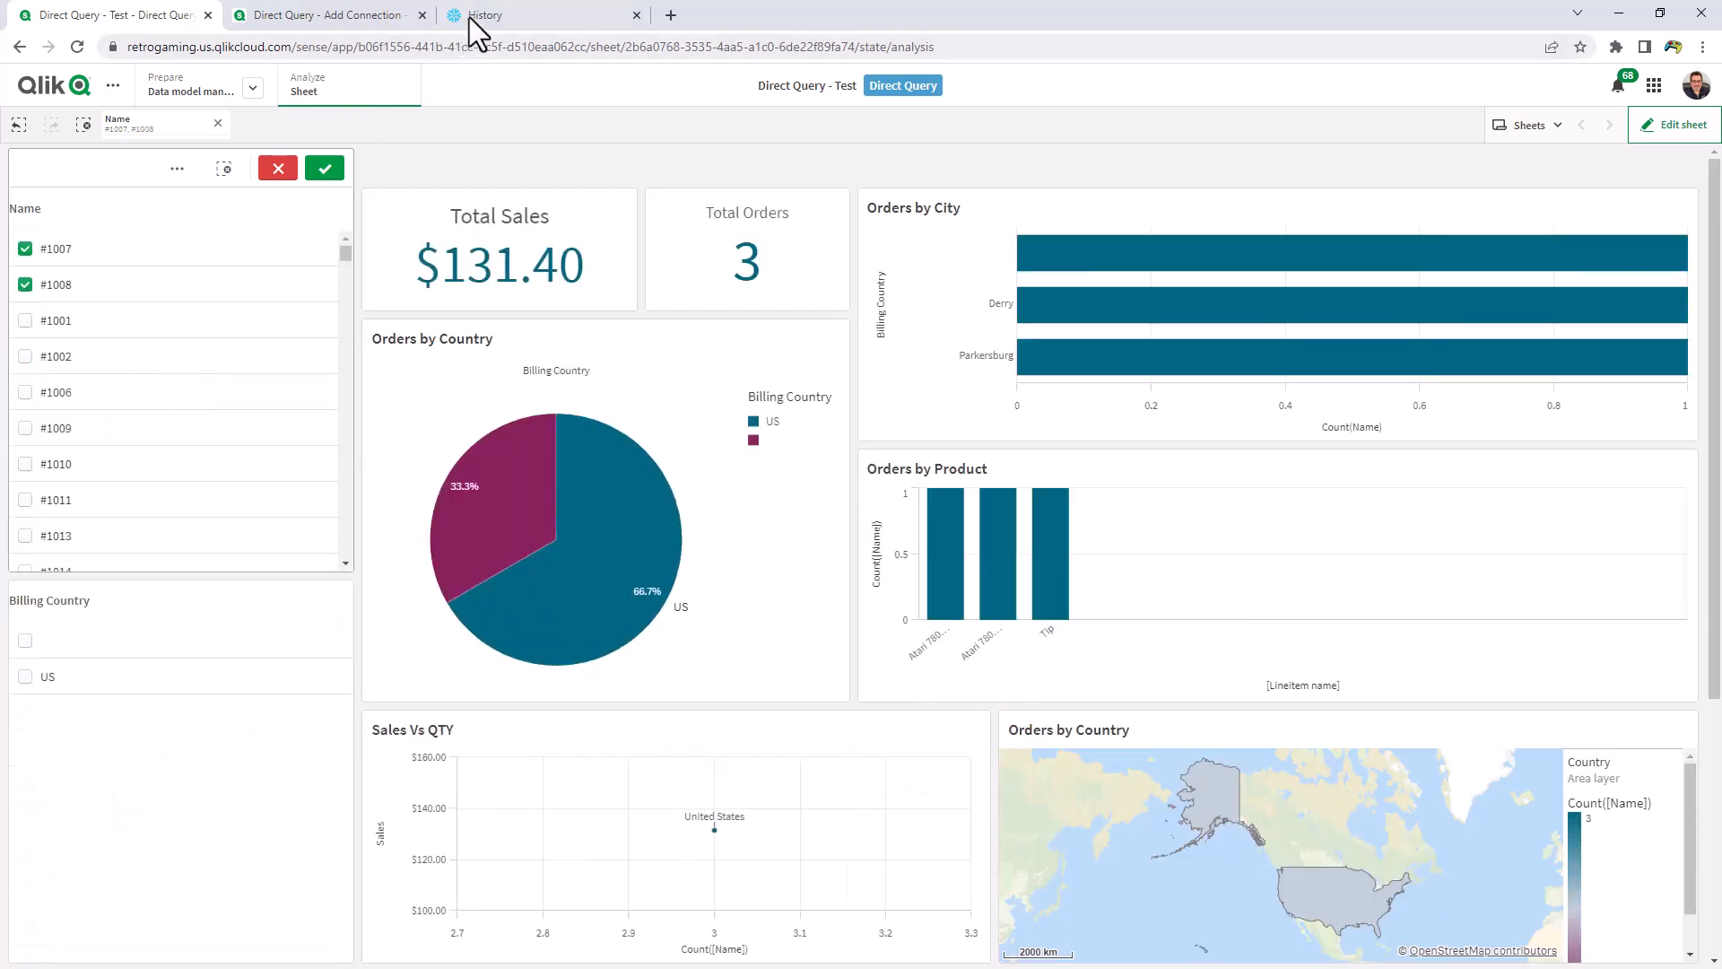
Step: Switch to Snowflake, enable auto refresh of the query history and refresh it to inspect the latest queries
left_click(487, 15)
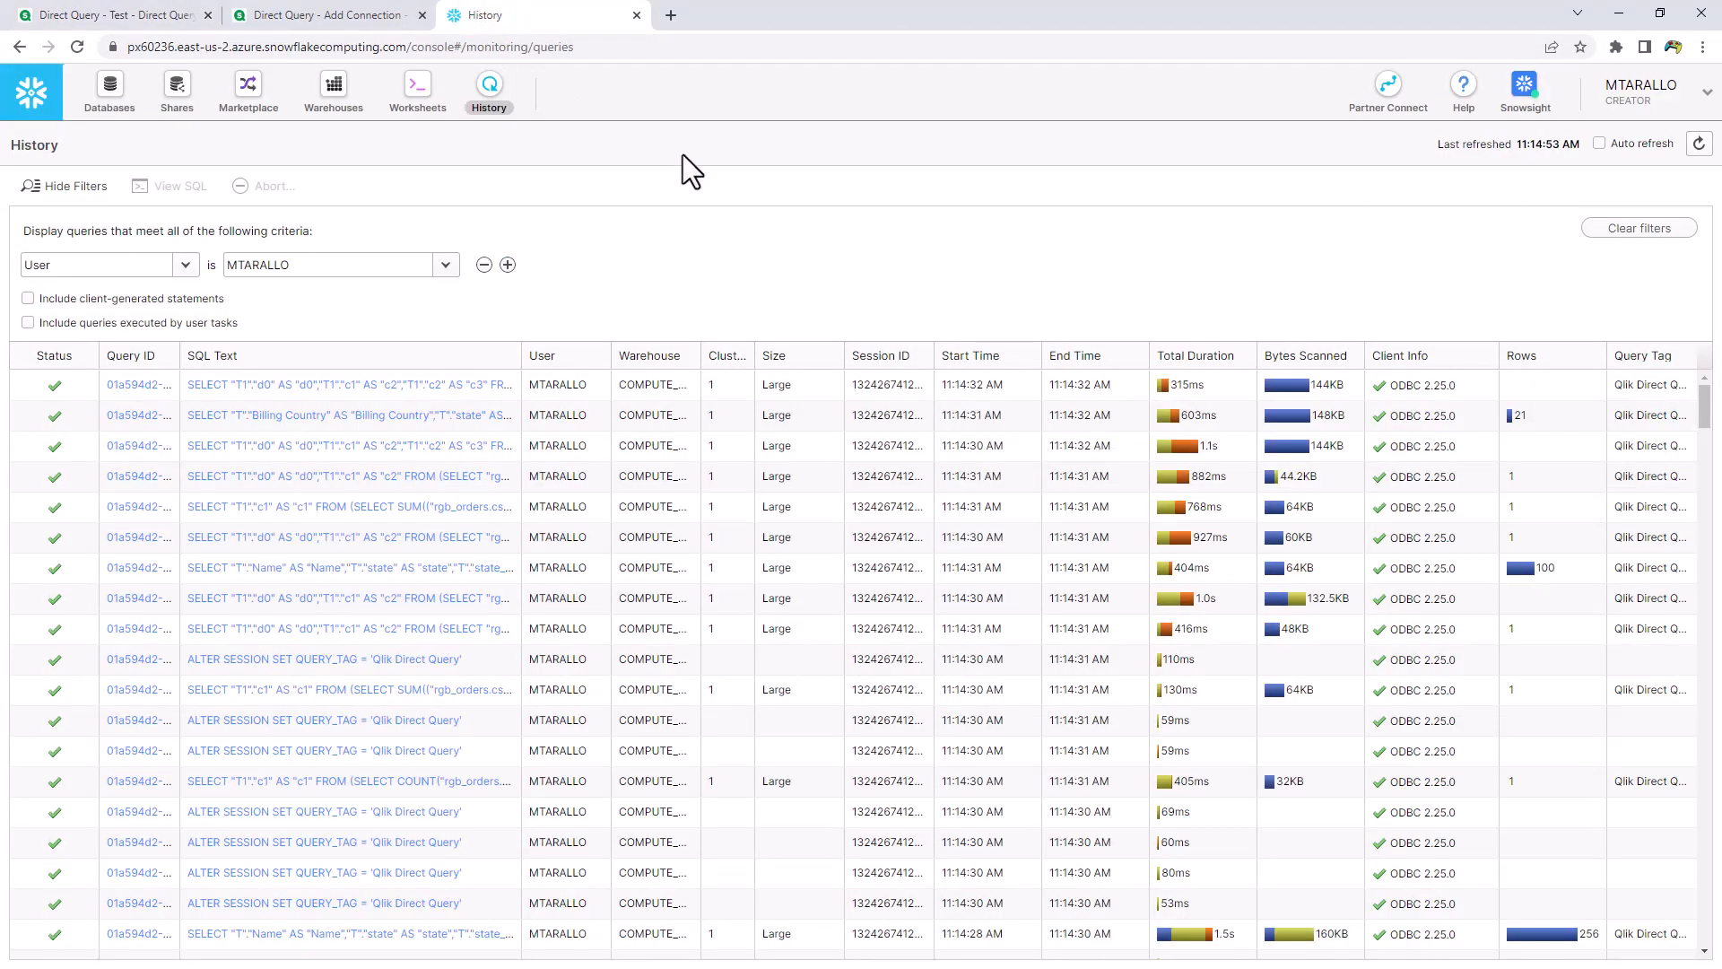
left_click(1599, 142)
left_click(1699, 143)
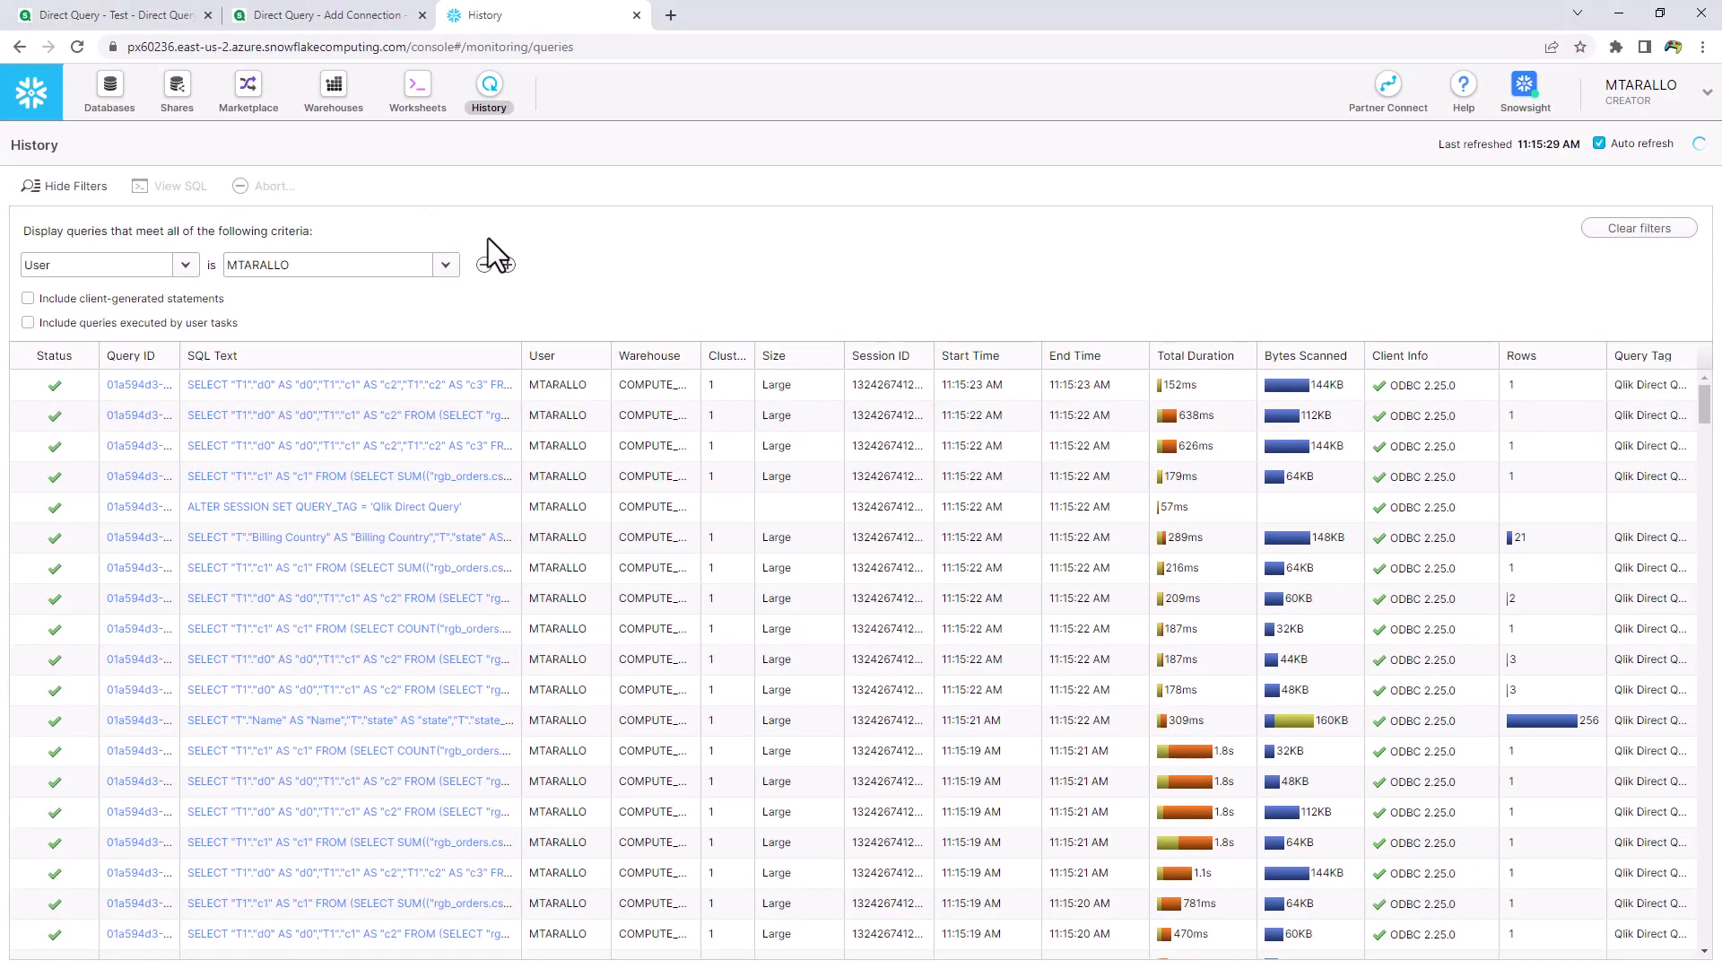
Step: Open the Snowflake worksheet with the INSERT statements for rgb_orders.csv and set it to run all queries
left_click(419, 94)
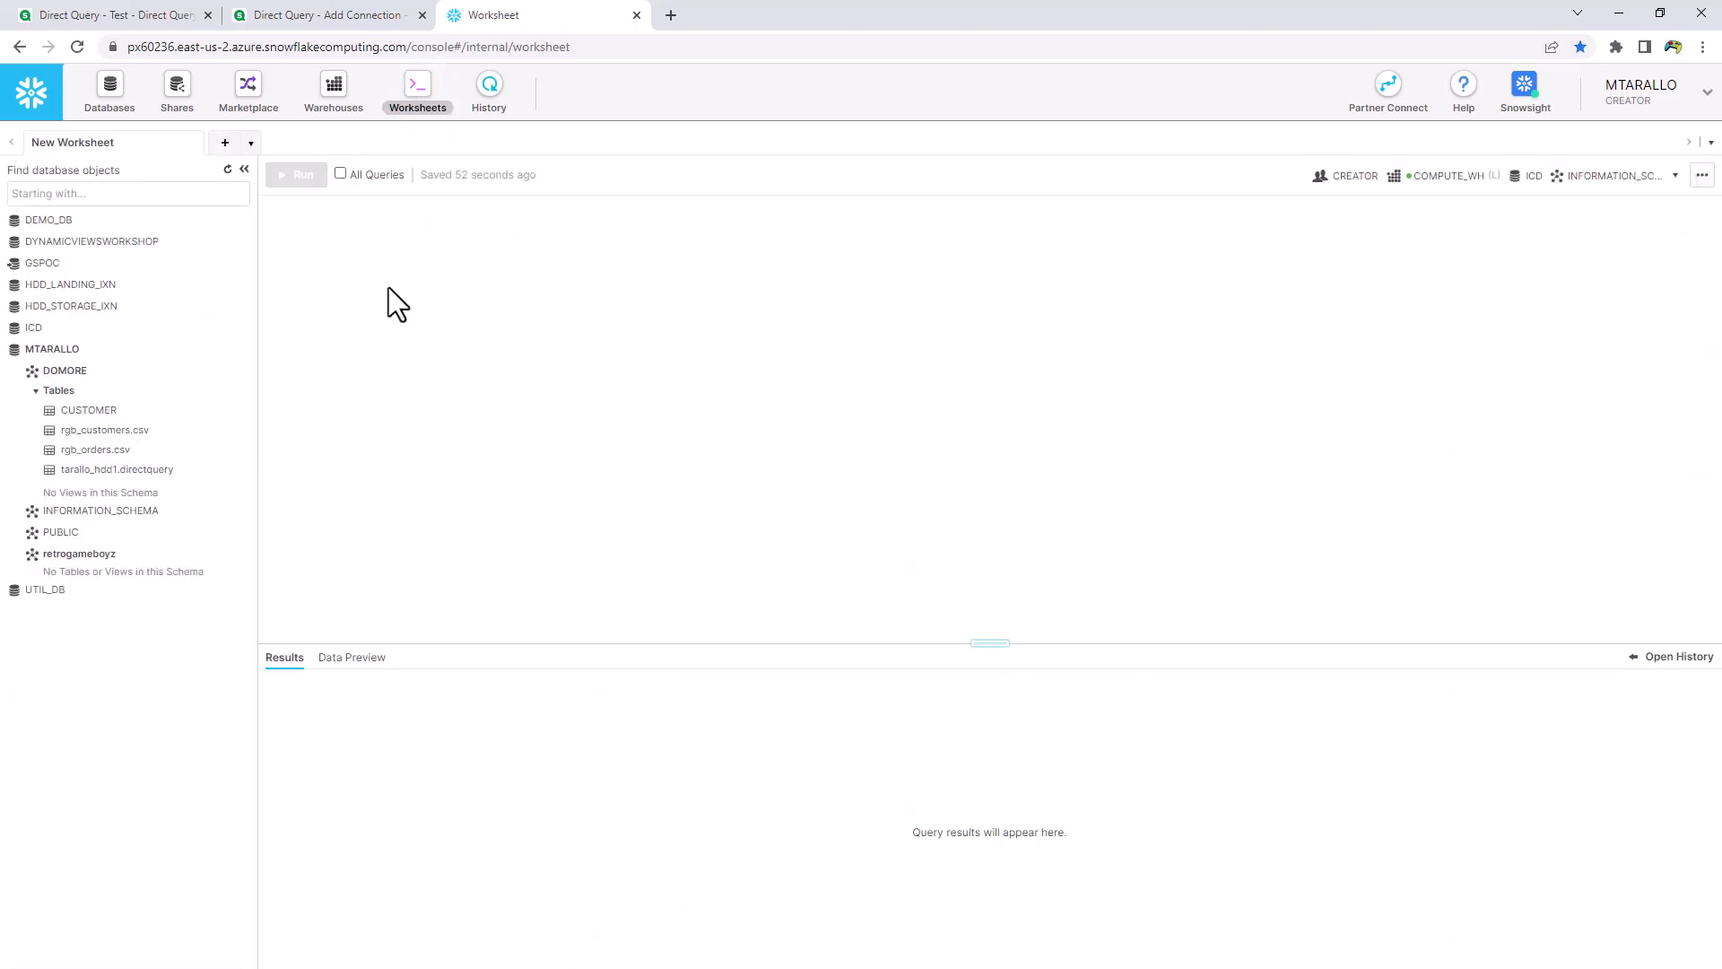
key("ctrl+v")
left_click_drag(389, 292, 569, 458)
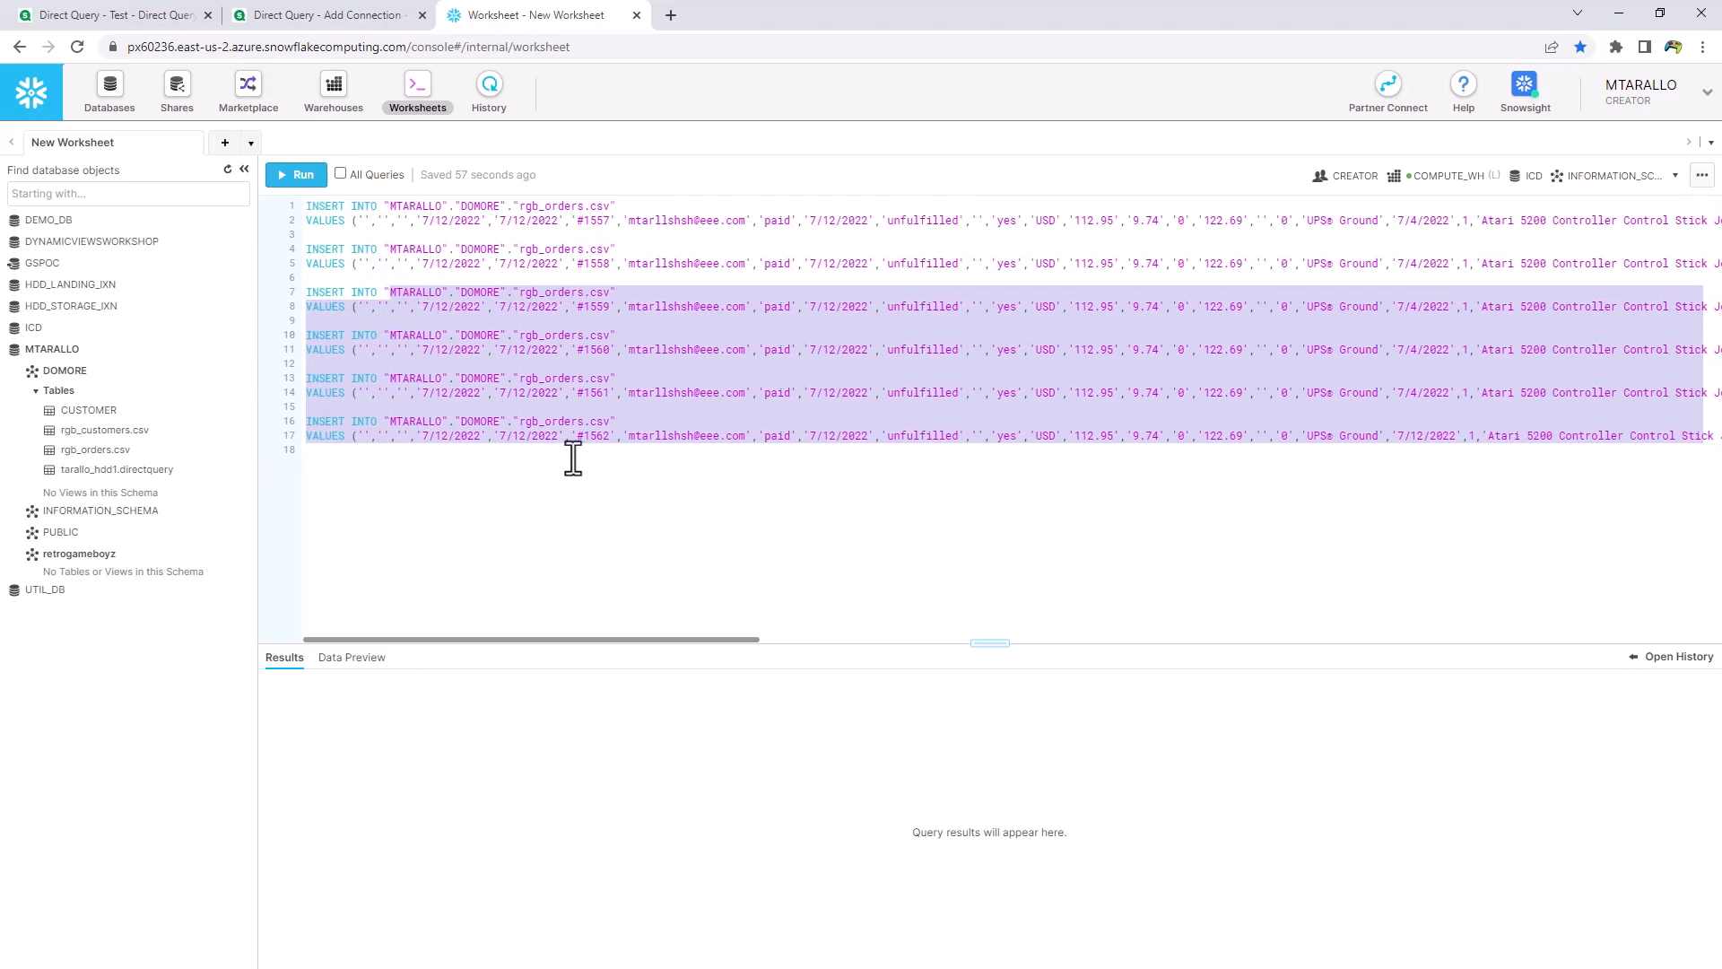
left_click(340, 174)
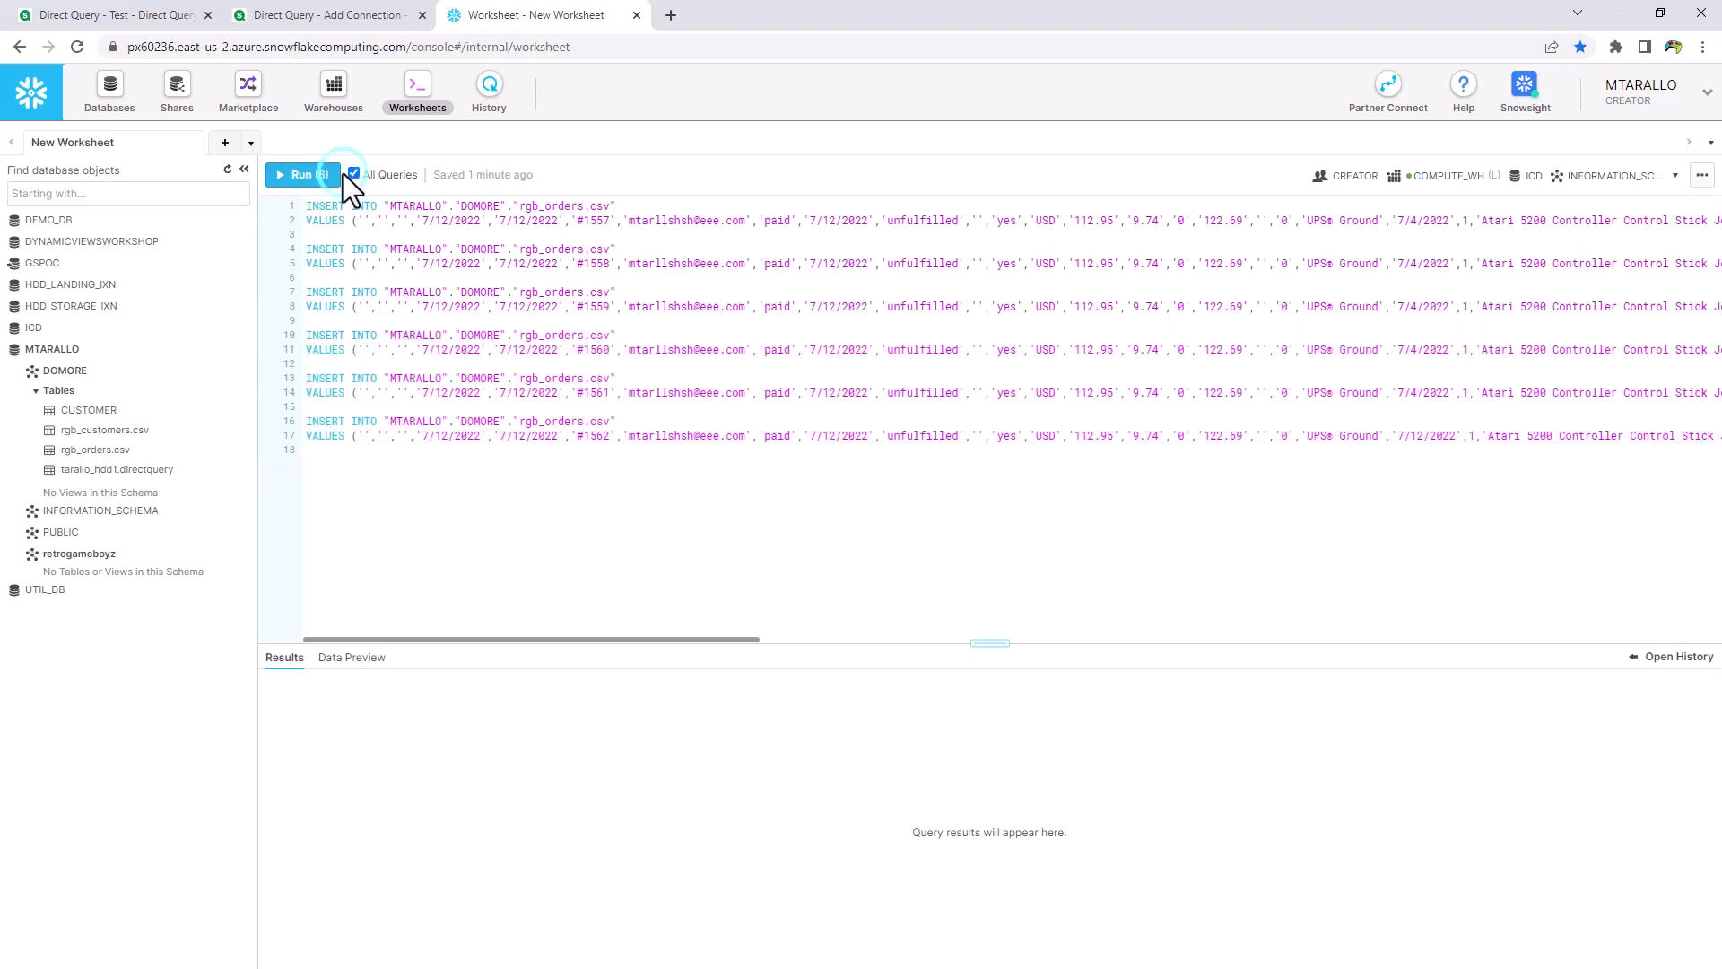
Step: Switch back to the Direct Query - Test app, clear the order Name selection and check the end of the Name list
left_click(130, 15)
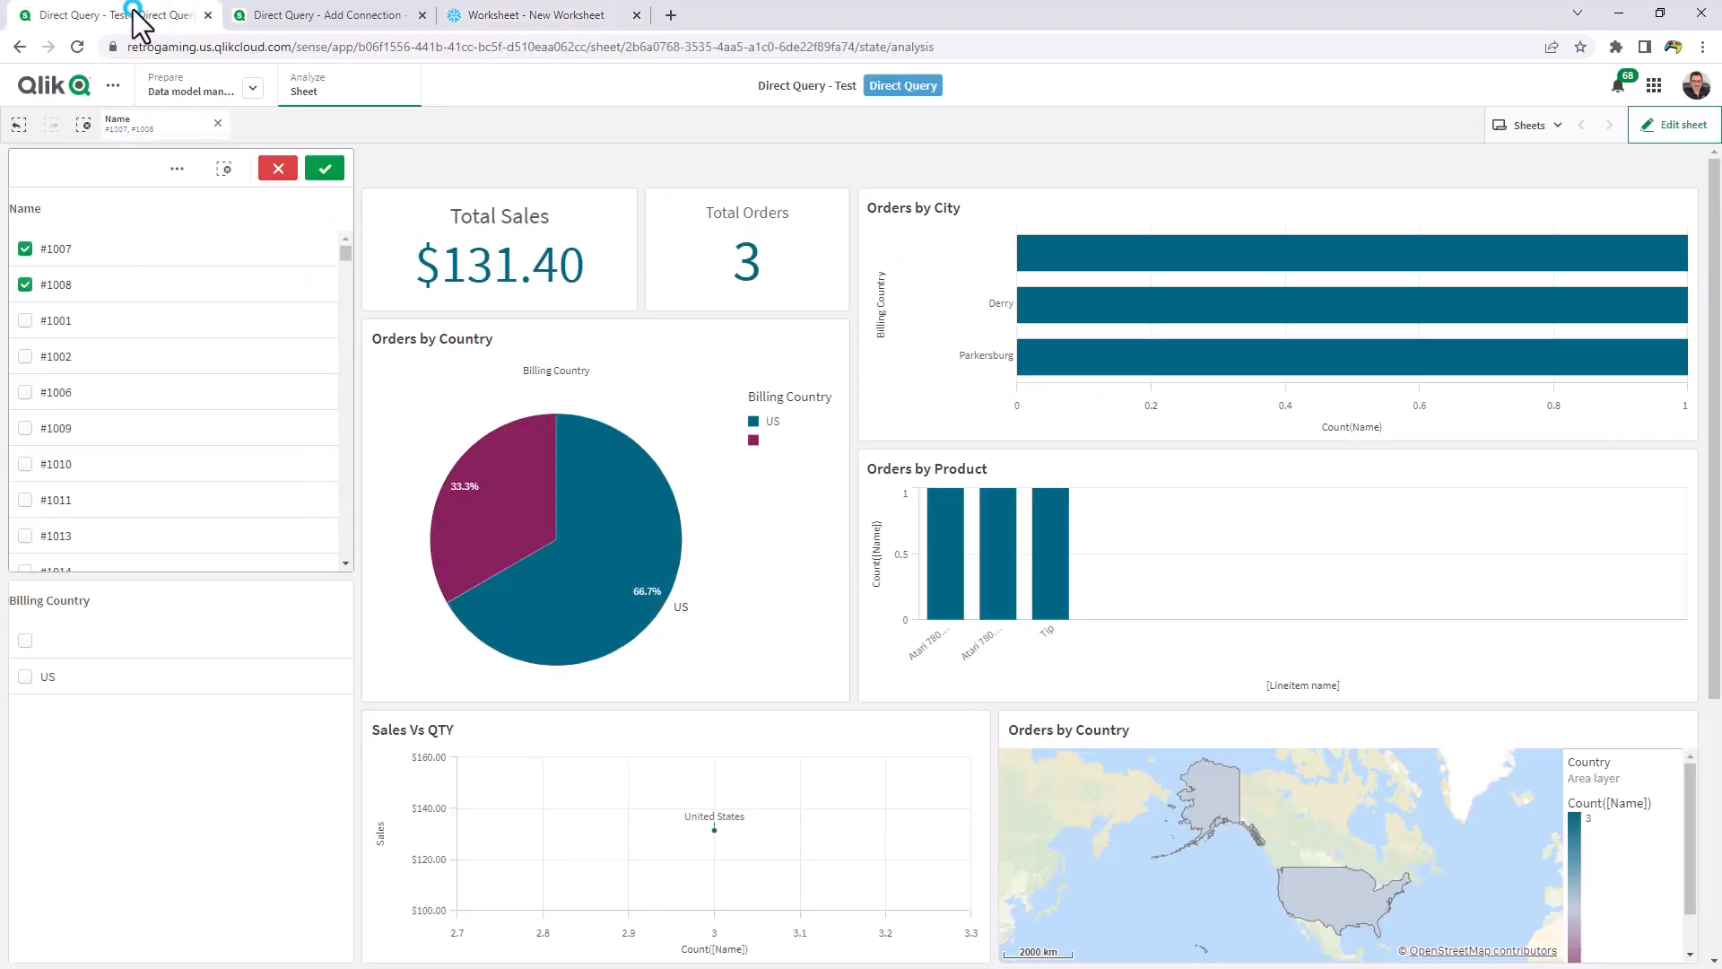
left_click(278, 170)
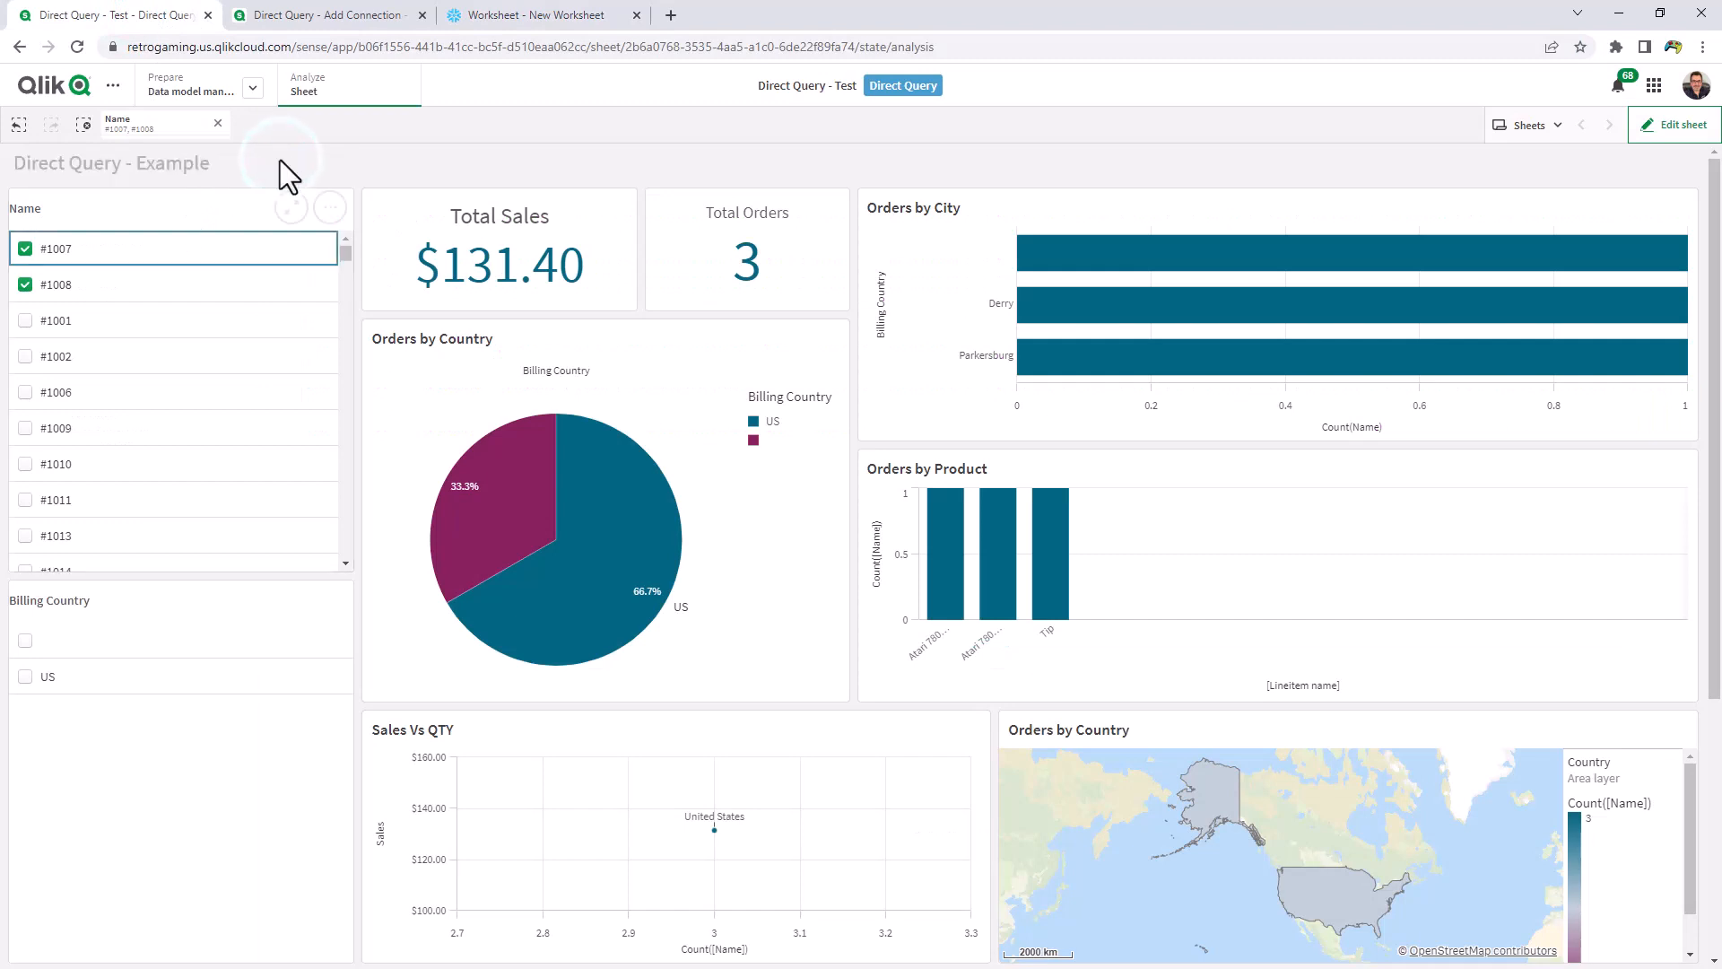
left_click(217, 123)
left_click_drag(347, 253, 347, 577)
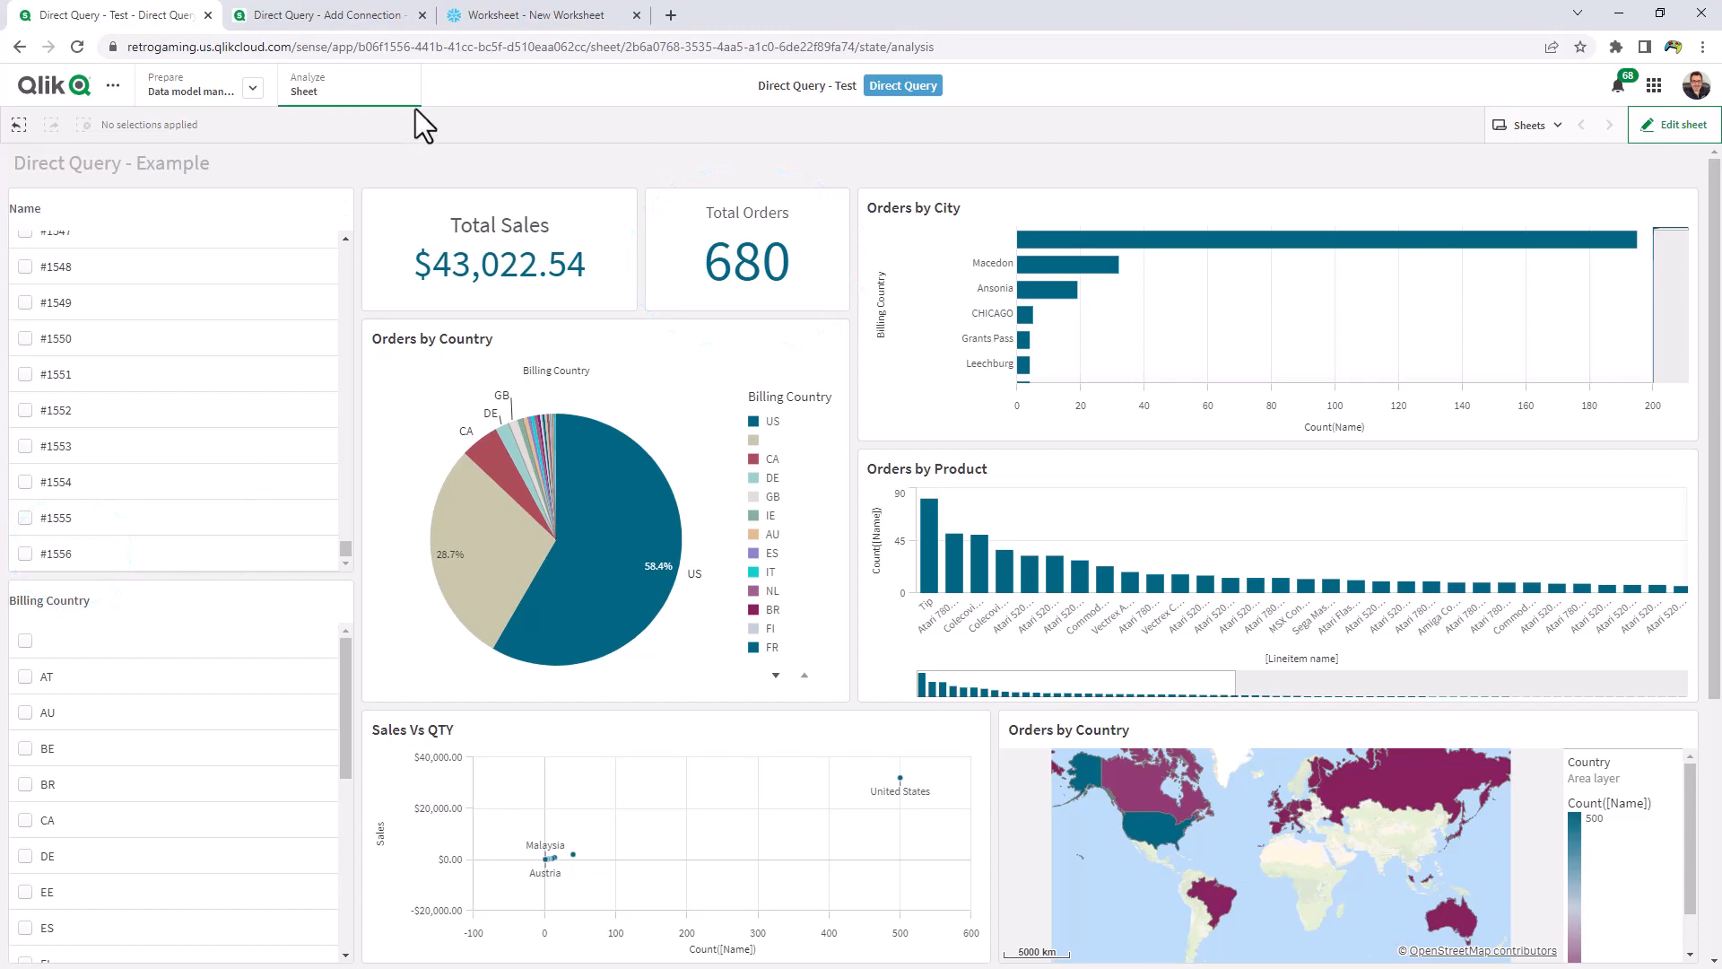
Step: Switch to the Snowflake worksheet and run all six INSERT statements to add orders #1557 to #1562
left_click(504, 18)
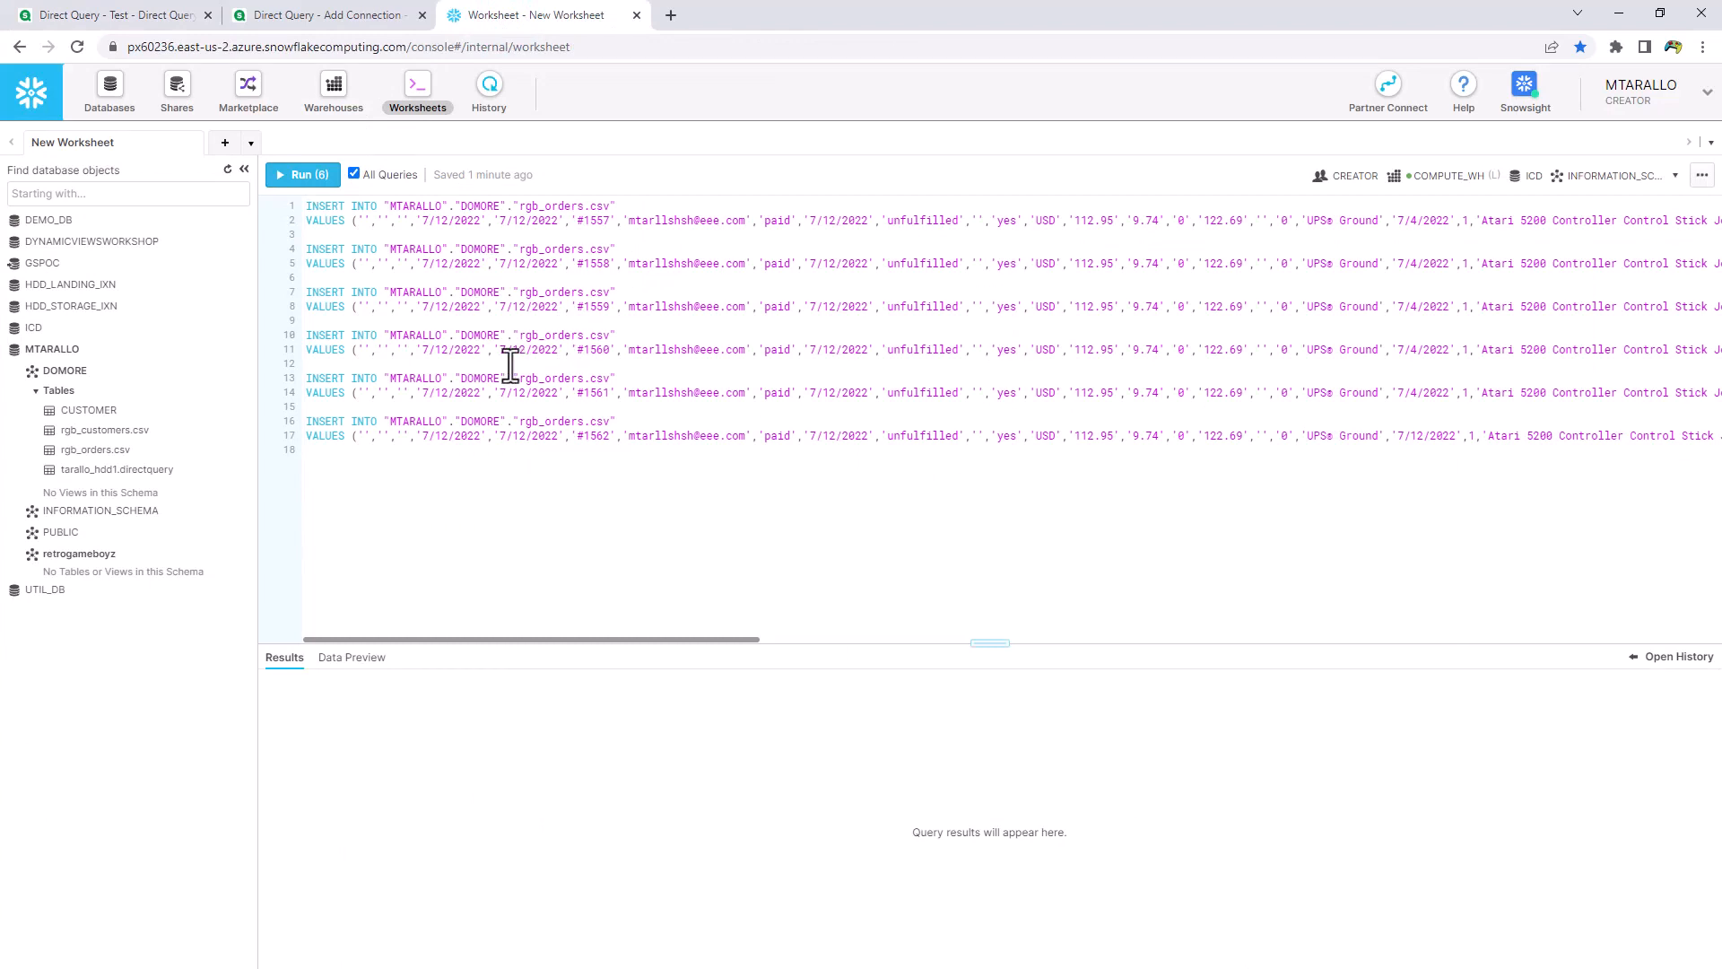
left_click(310, 176)
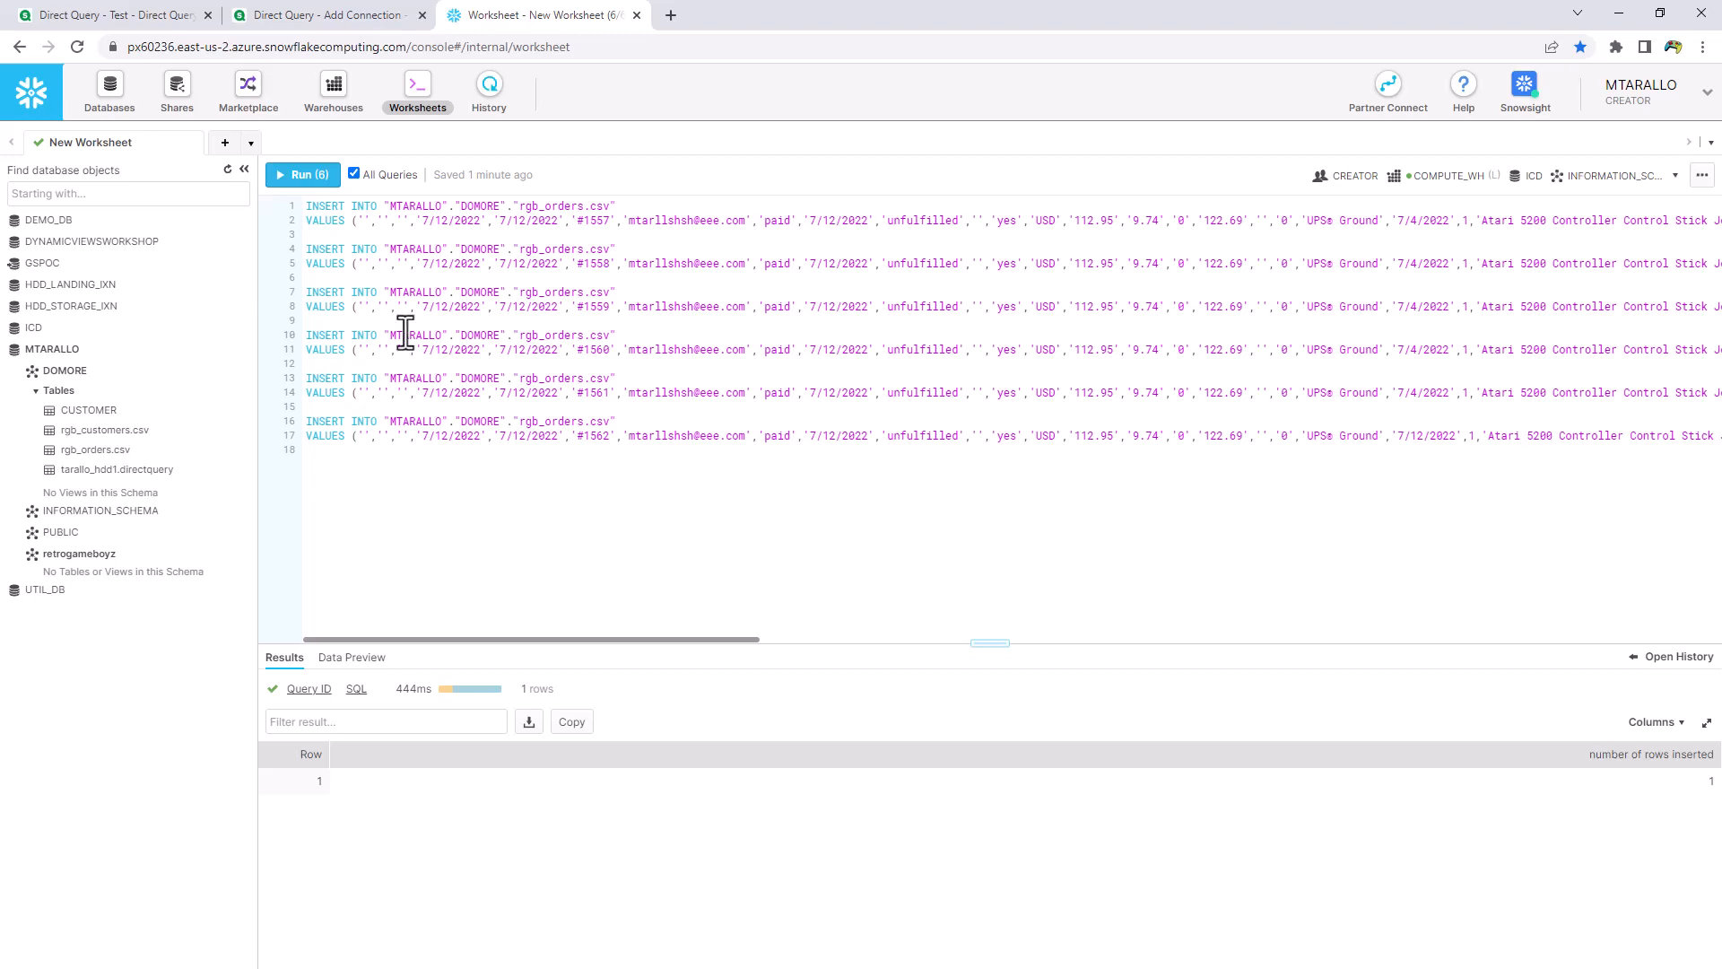
Step: Reload the Direct Query - Test app and check its order totals and Name list for the newly inserted orders
left_click(115, 15)
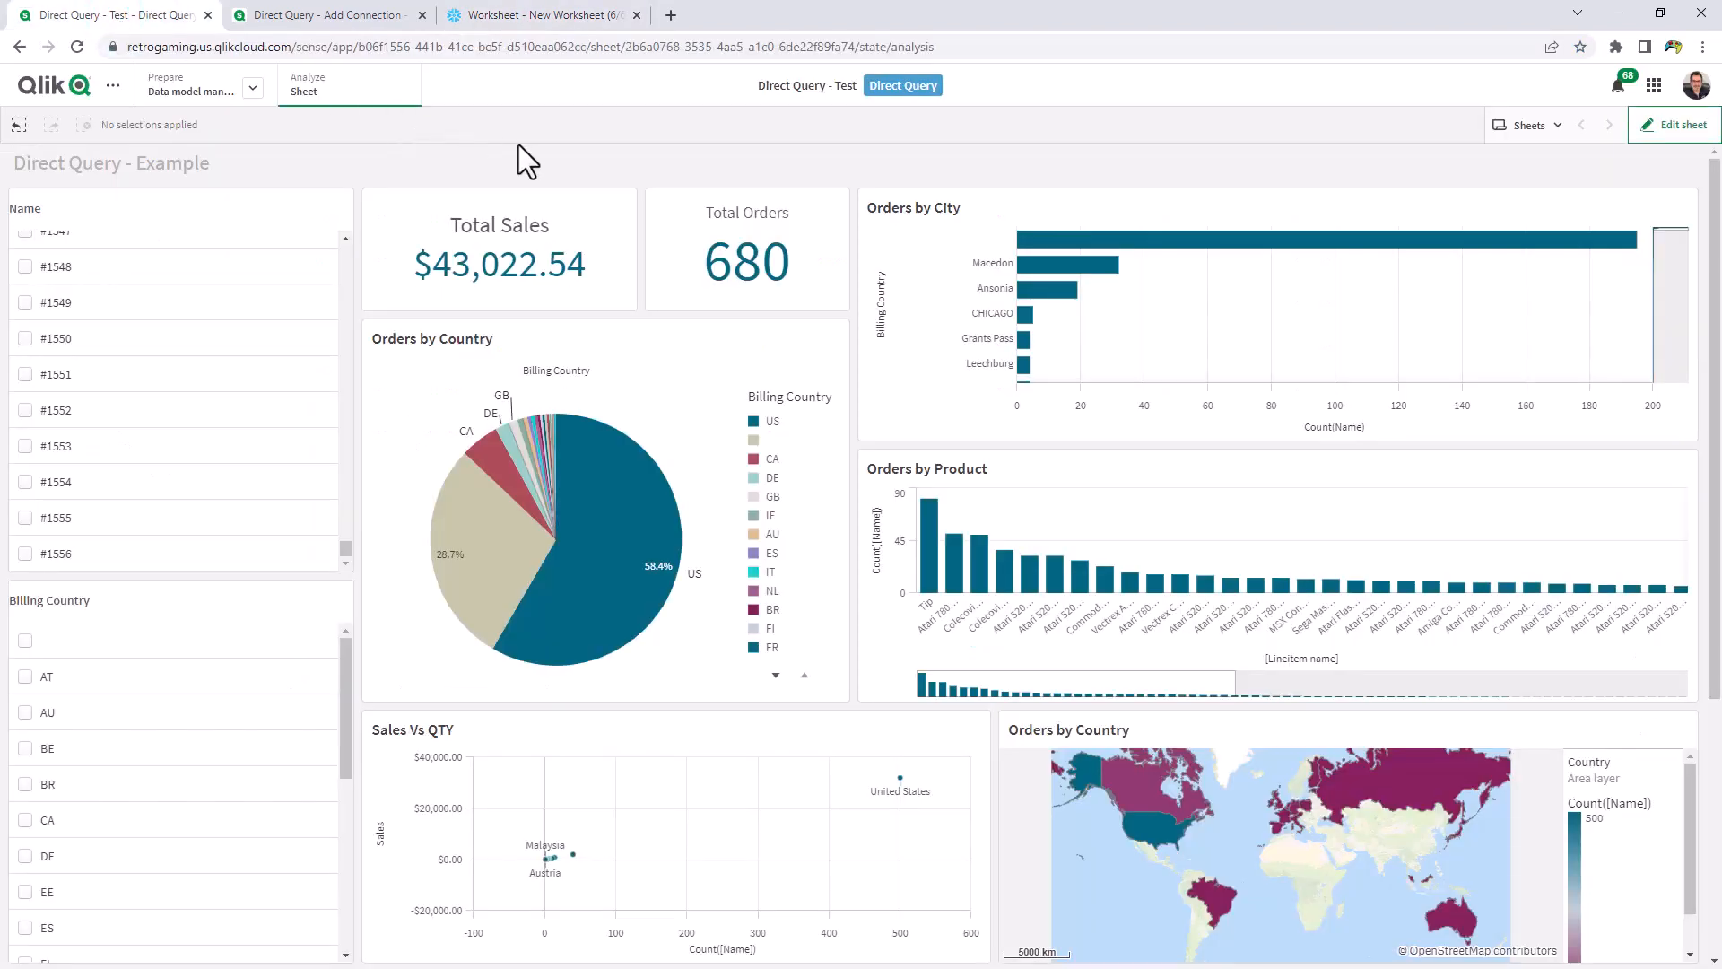
key("F5")
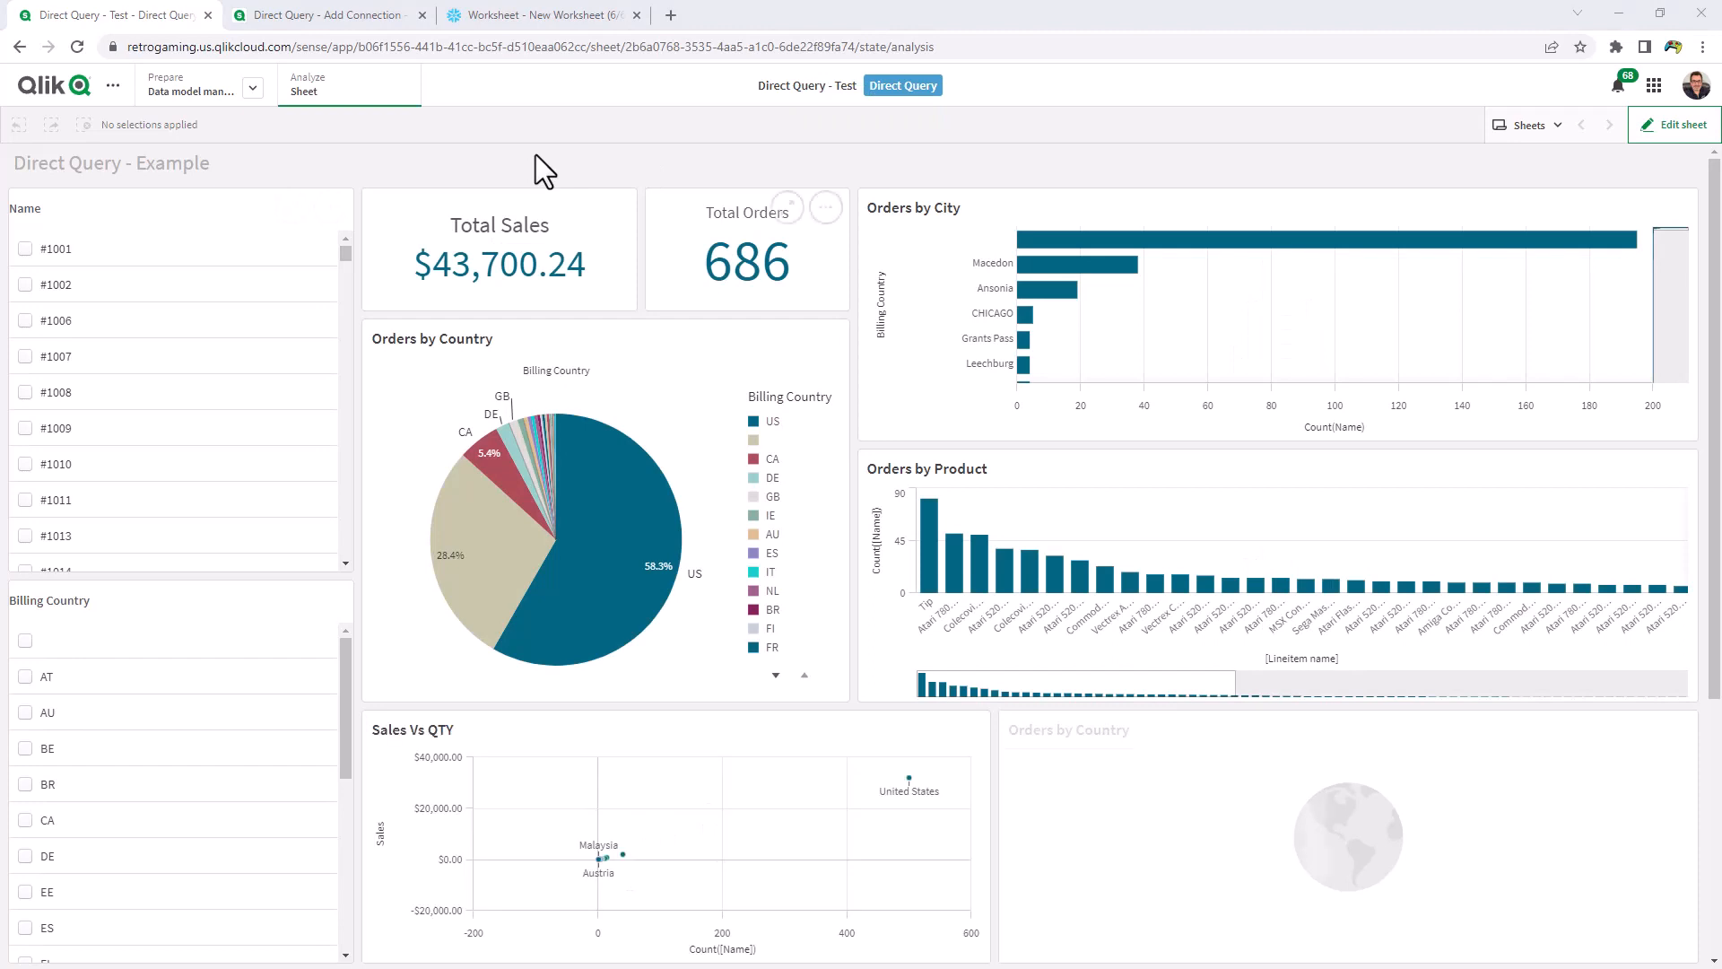
left_click_drag(343, 256, 331, 564)
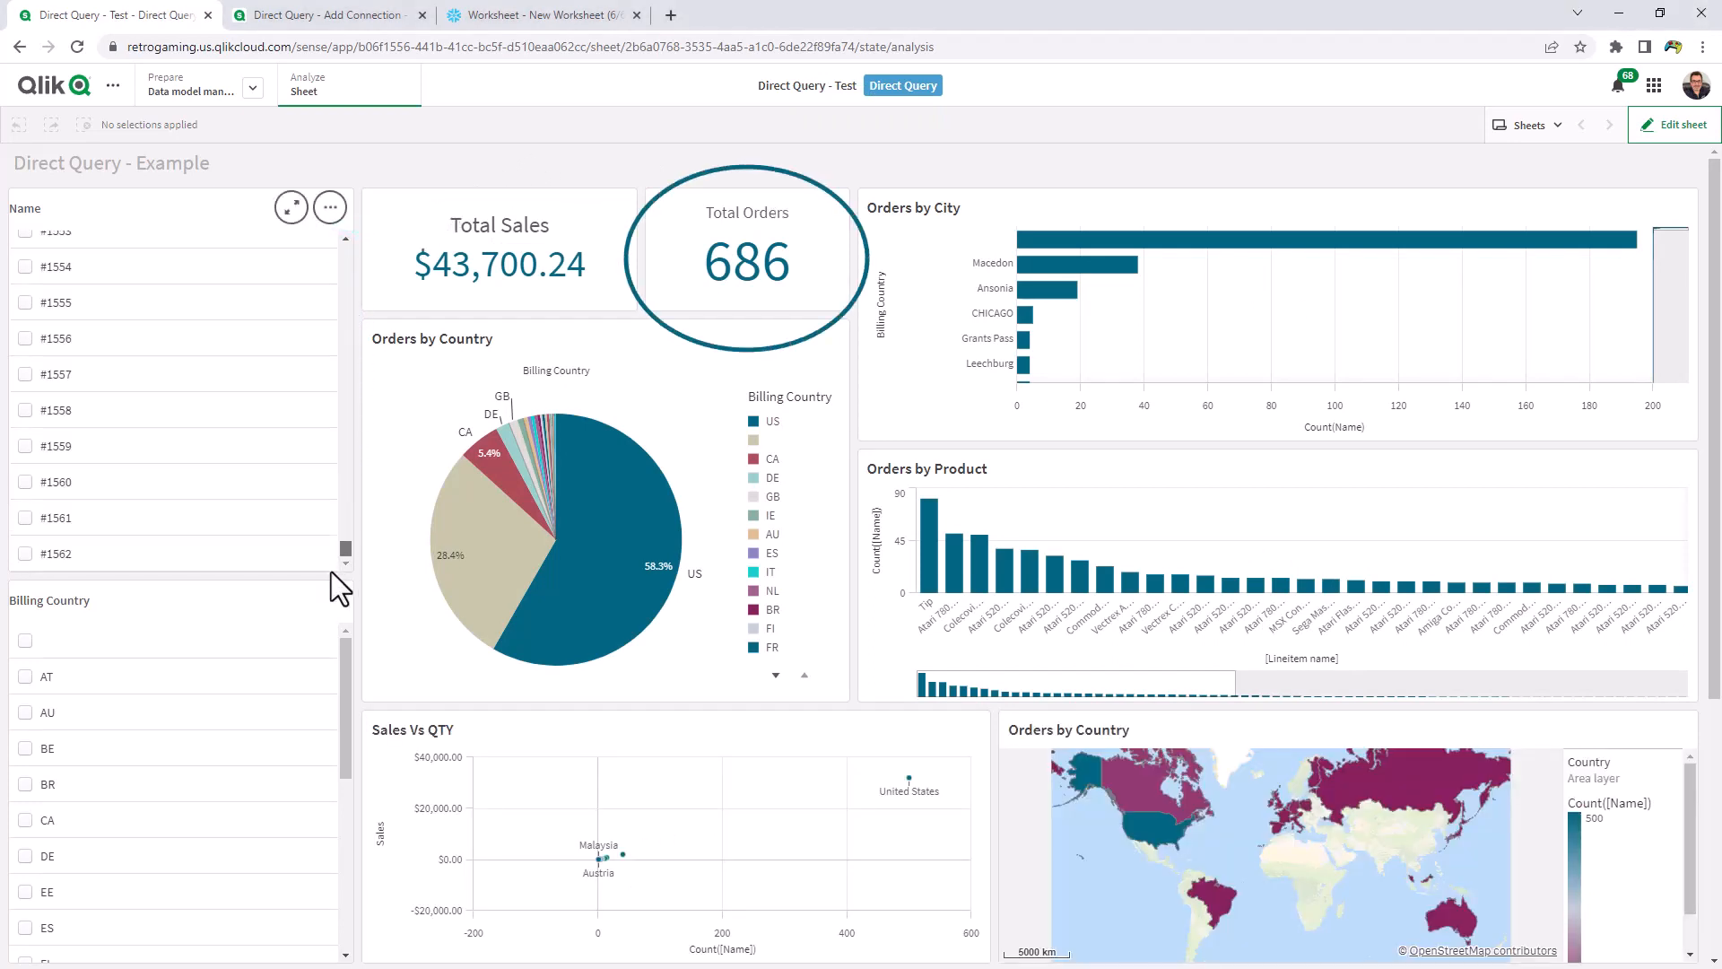
scroll(331, 574, "down", 1)
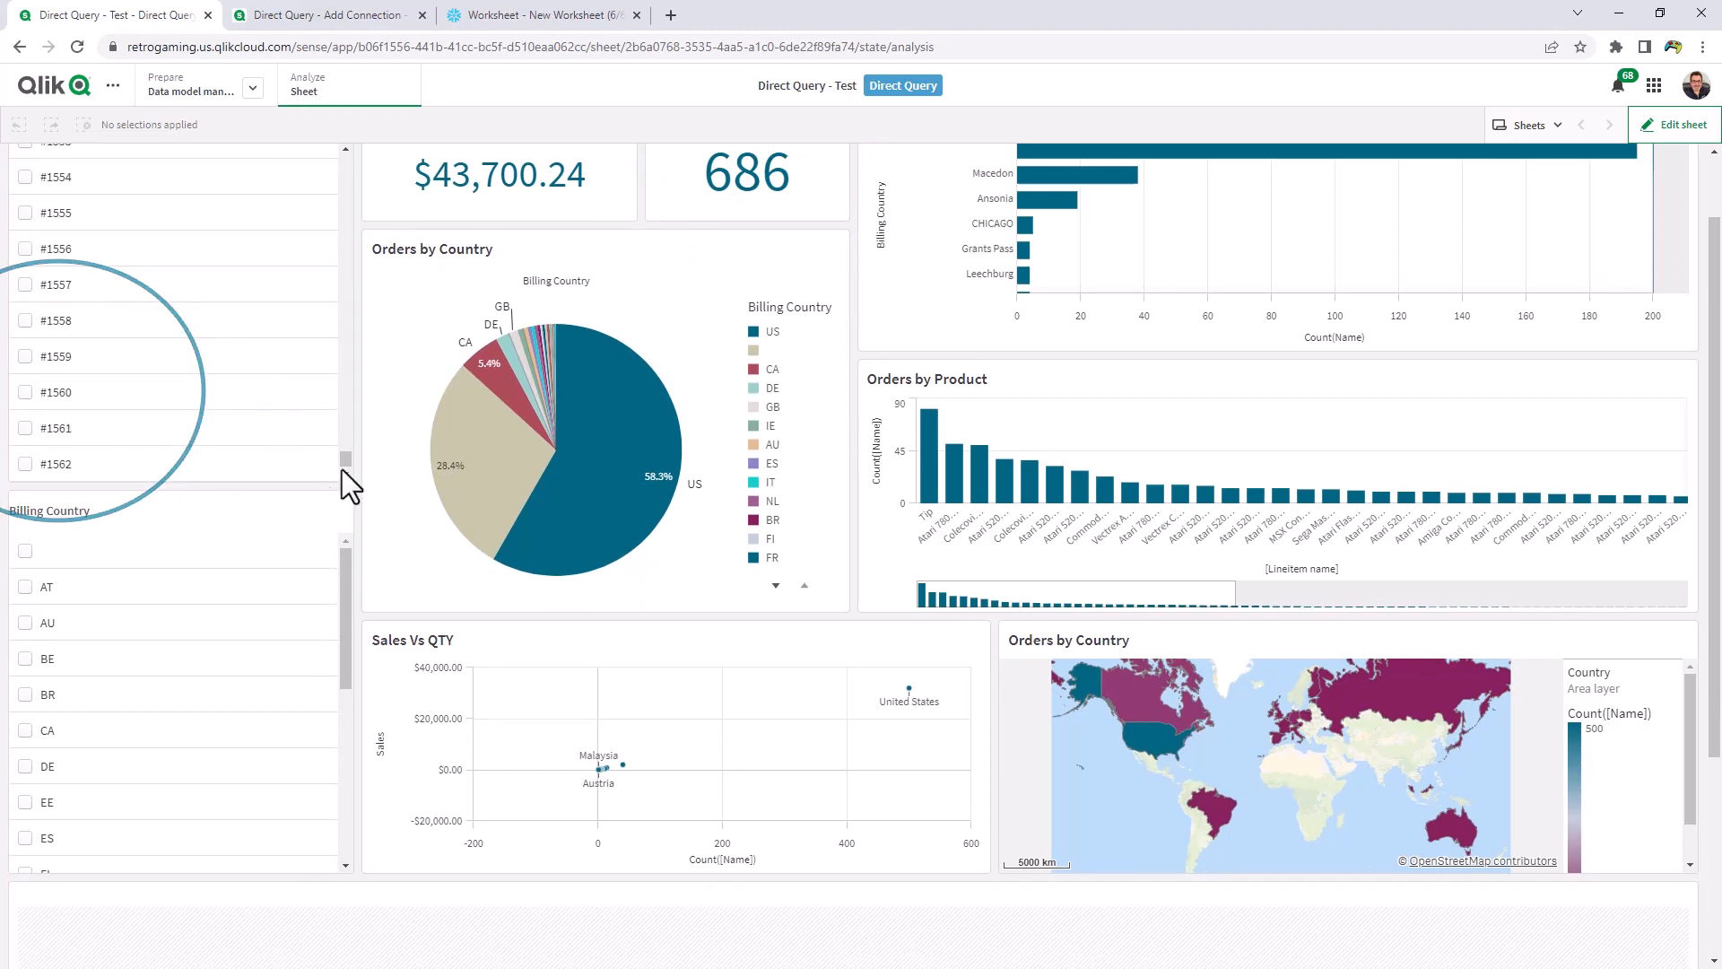
left_click_drag(348, 464, 358, 154)
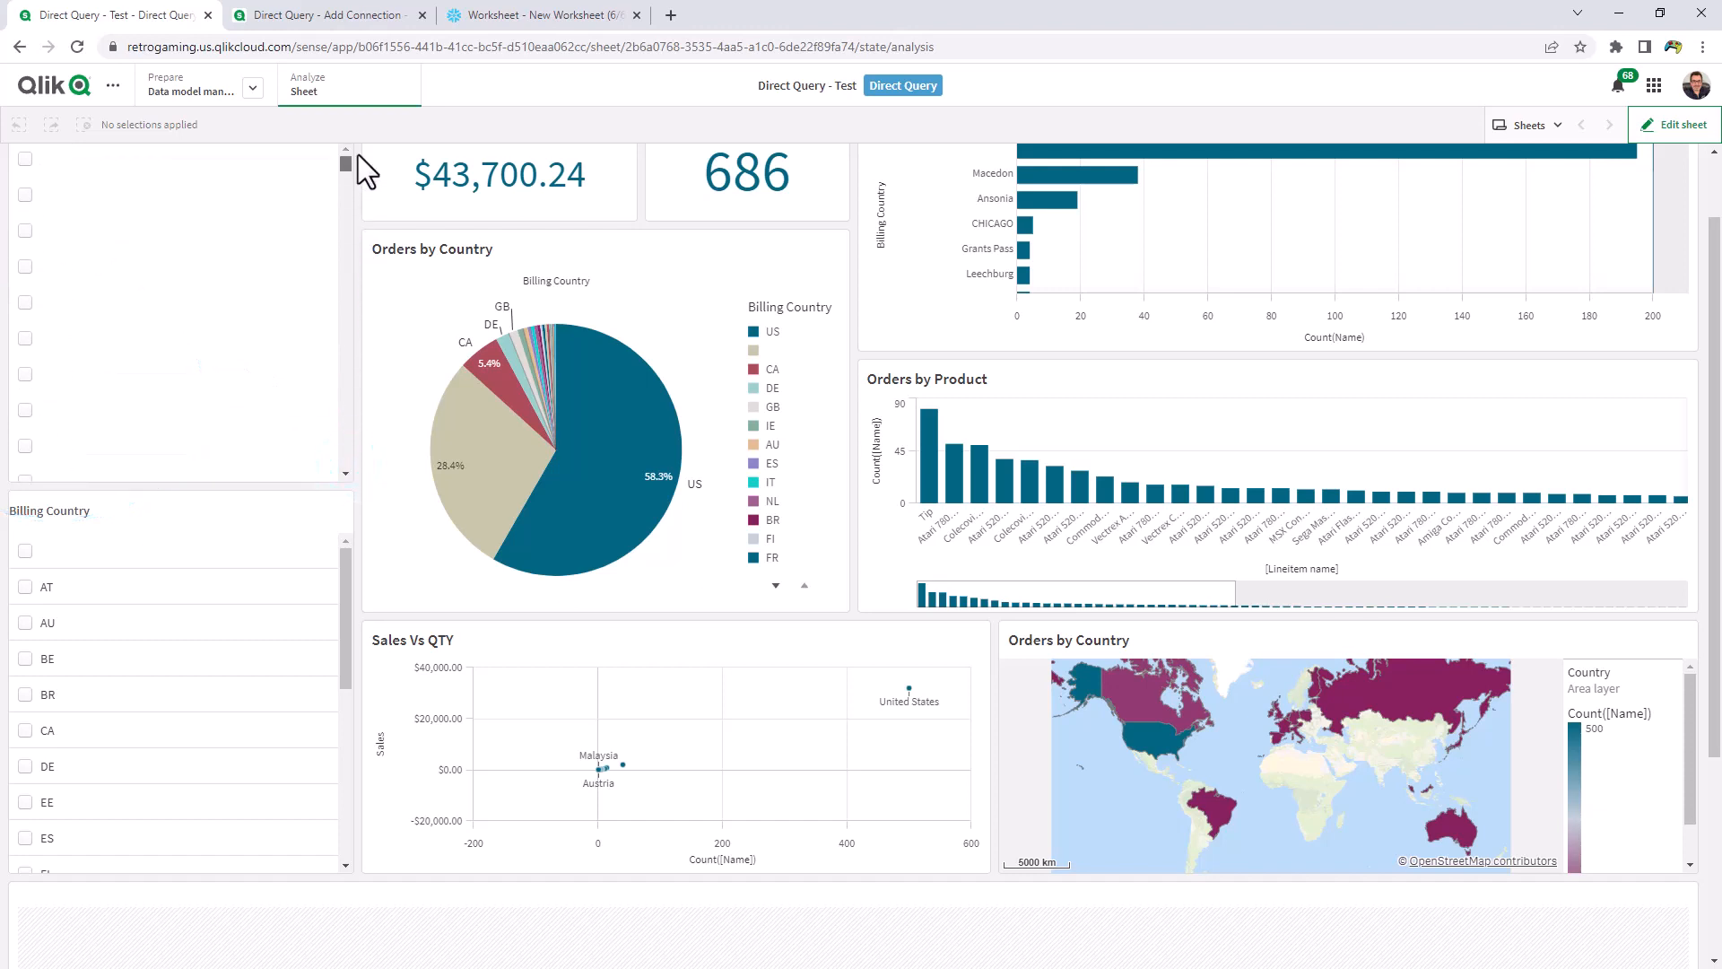
scroll(421, 179, "up", 1)
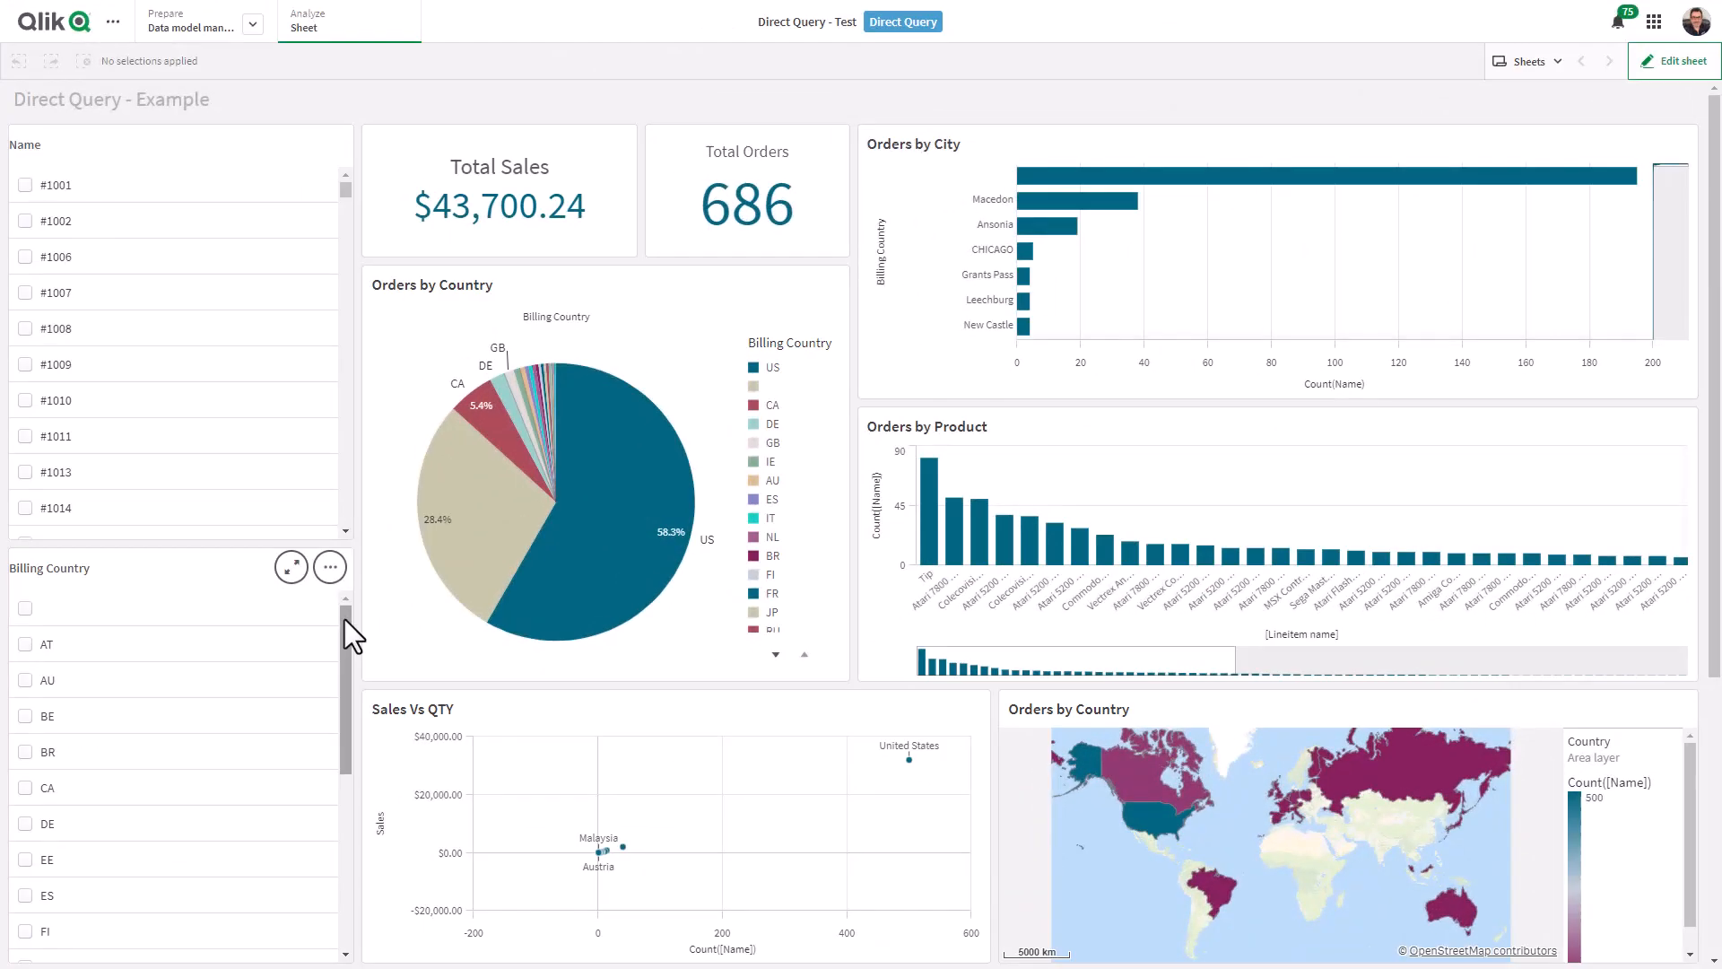
Step: Filter the dashboard to the billing countries CA and ES
left_click_drag(344, 619, 346, 677)
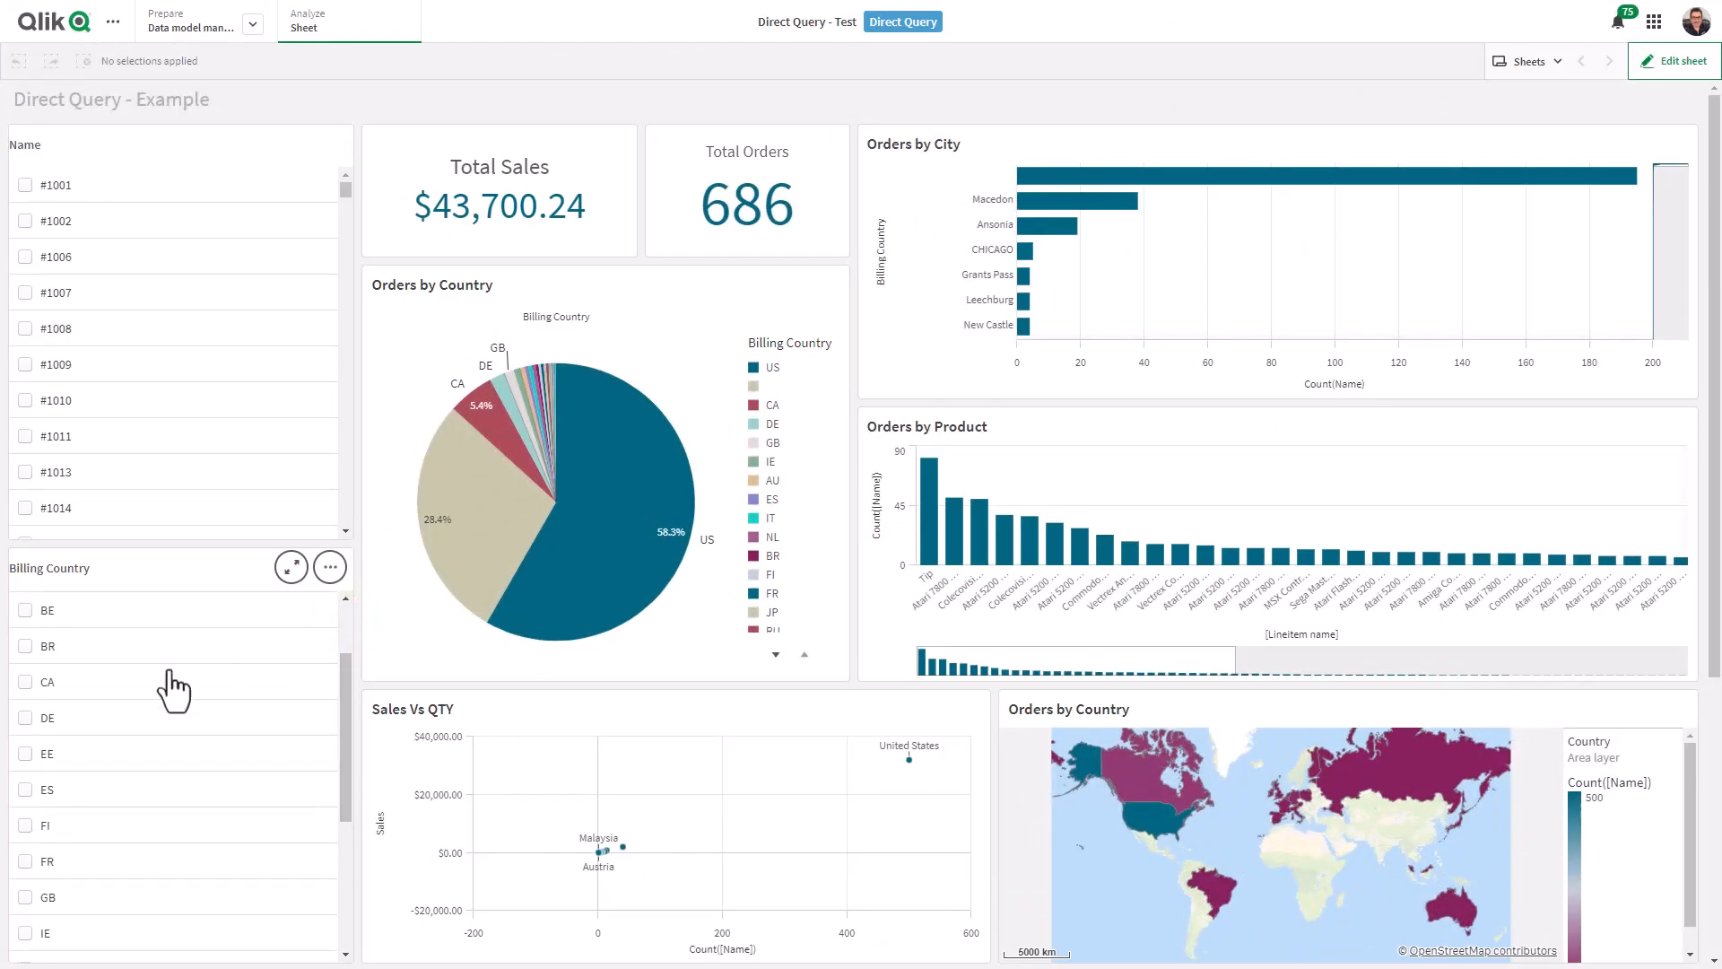
left_click(27, 683)
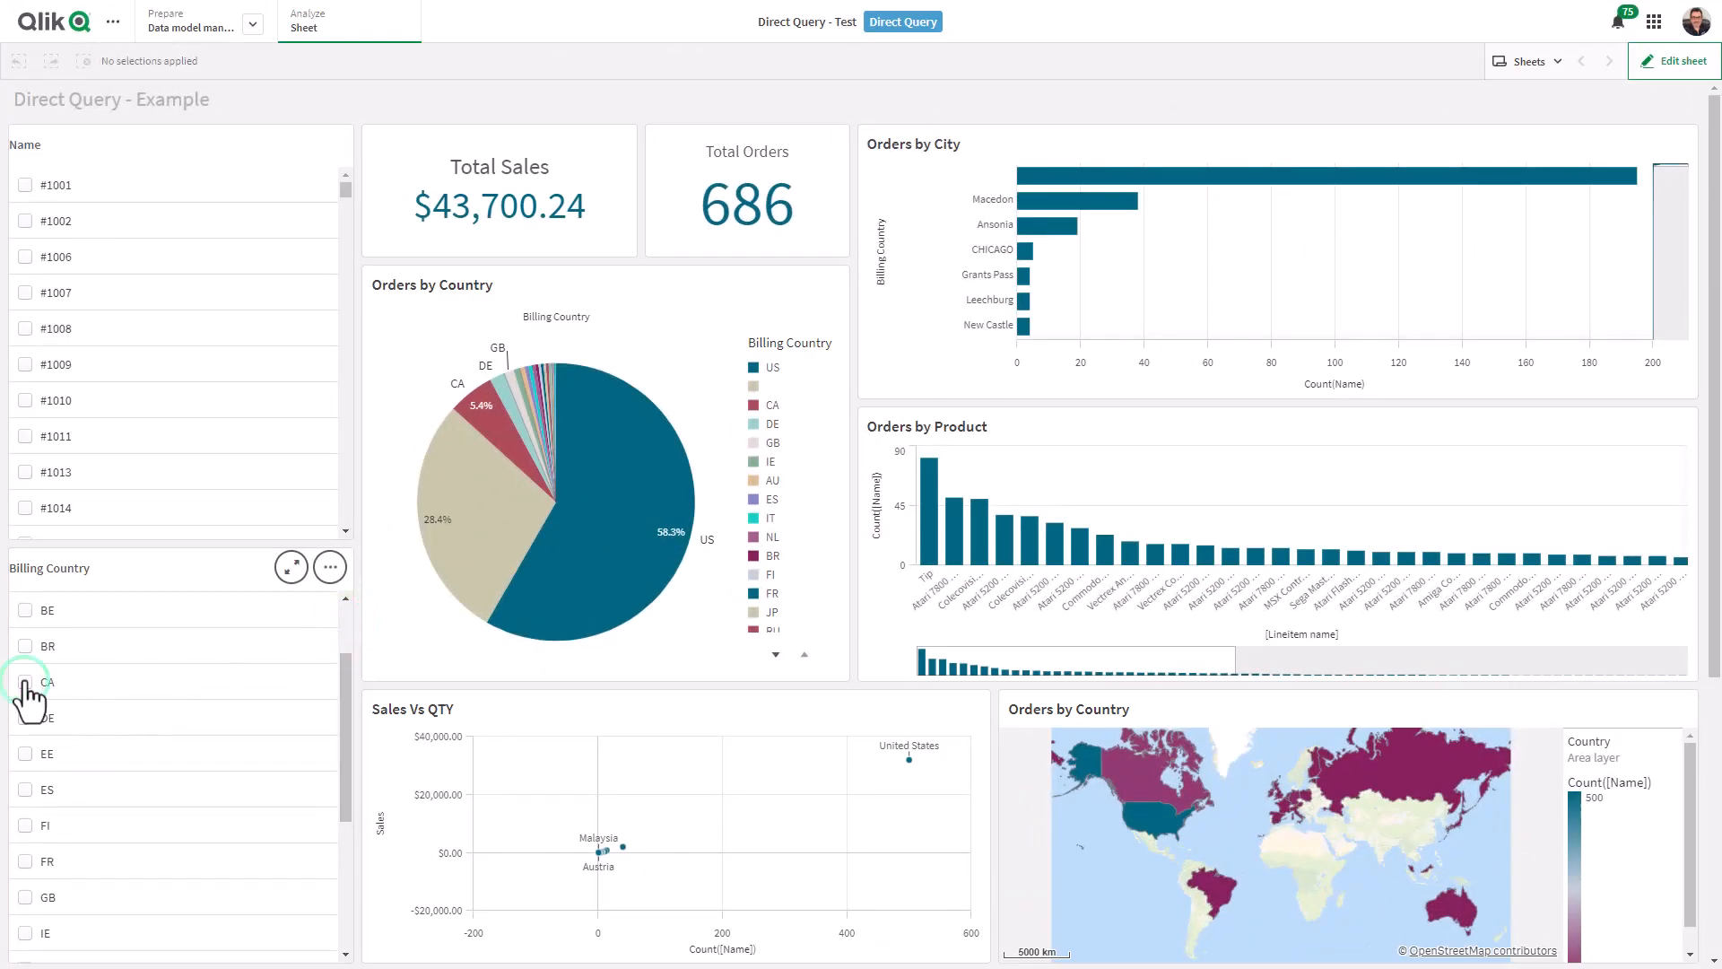
left_click(26, 791)
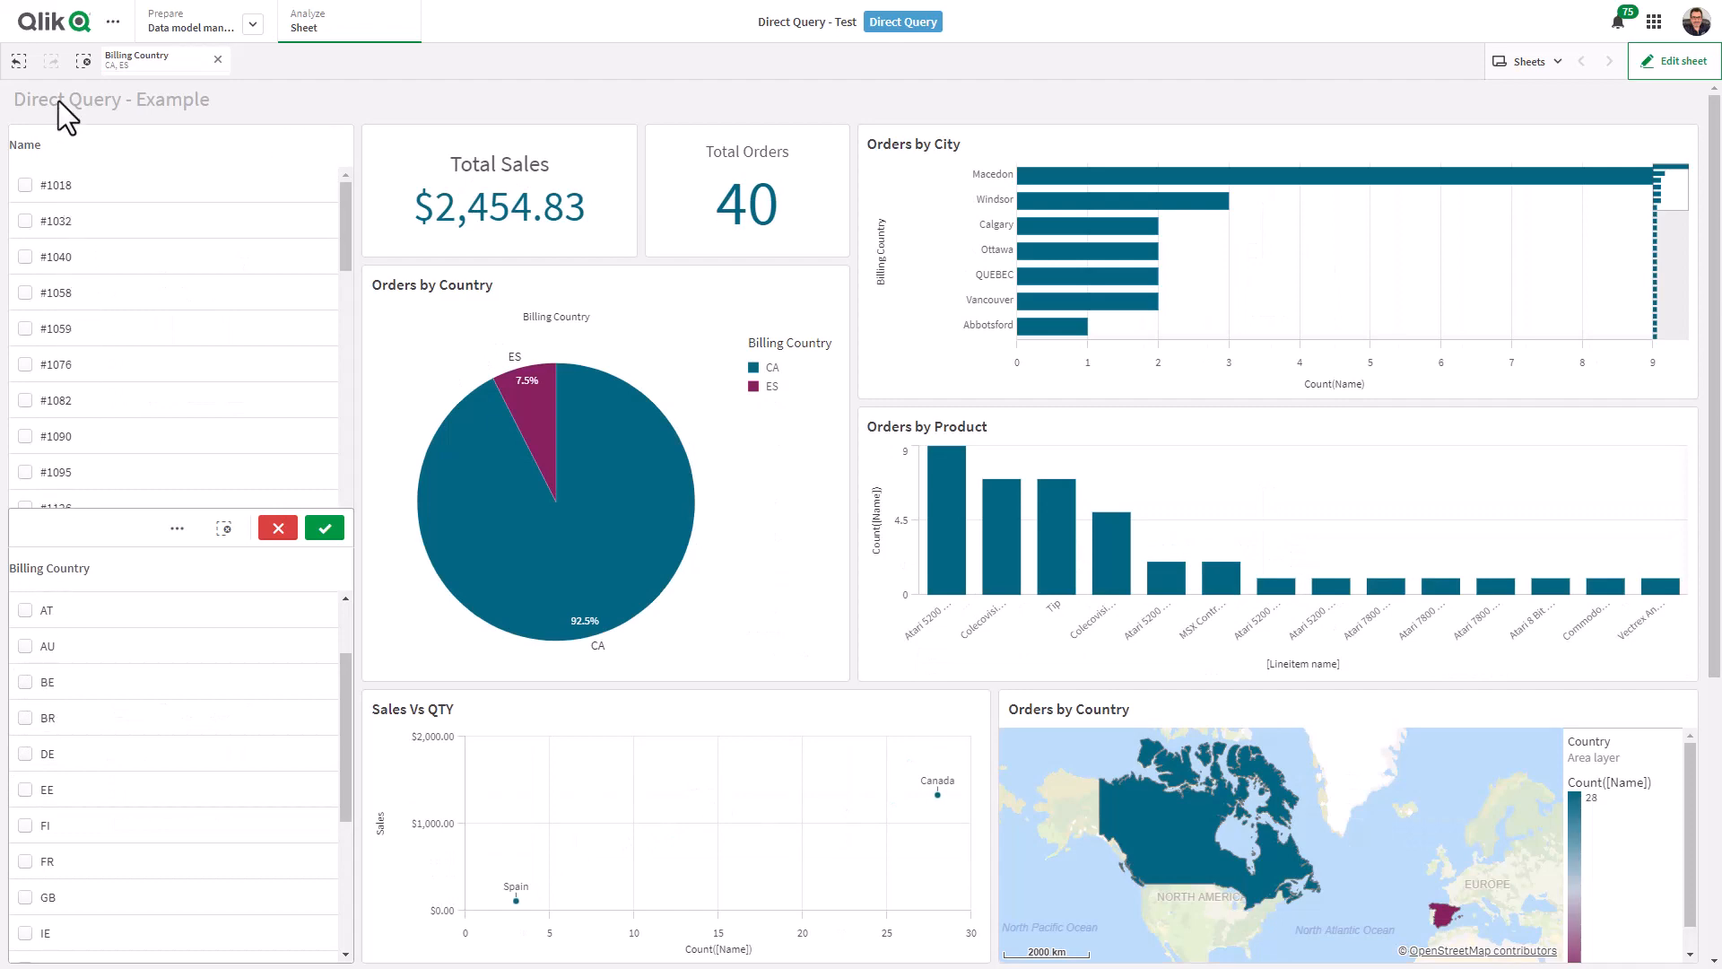
Step: Generate an on-demand template app named Direct Query - Test_on_demand in the Personal space
left_click(113, 22)
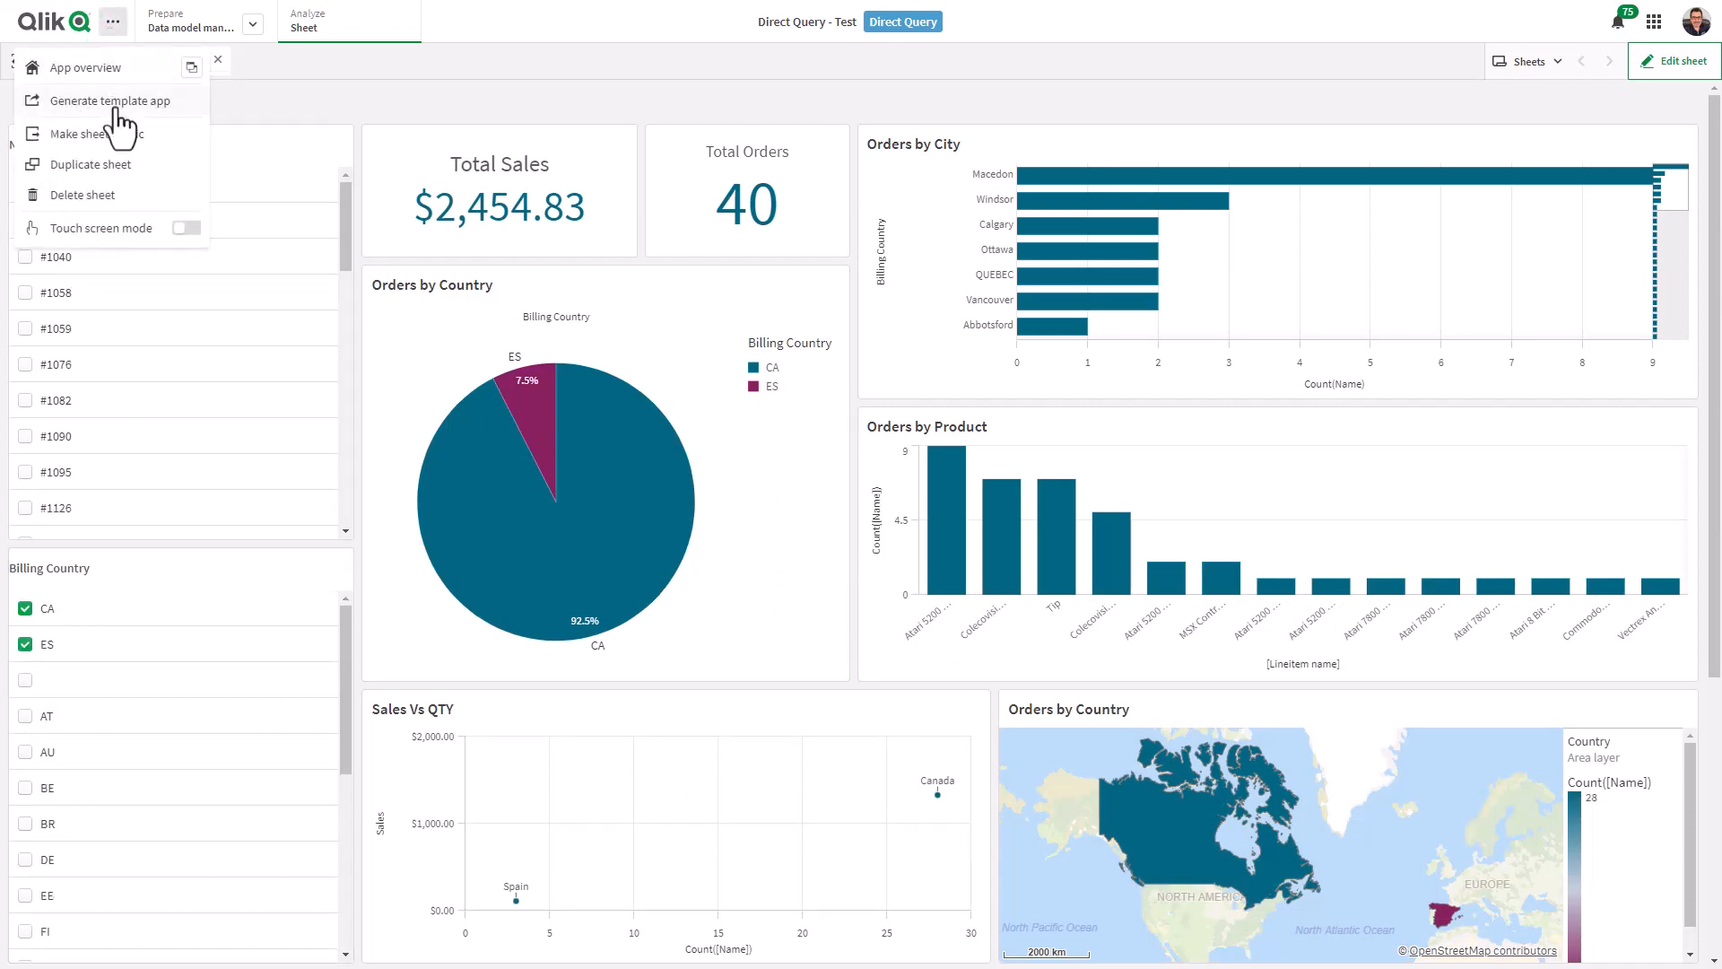
left_click(115, 102)
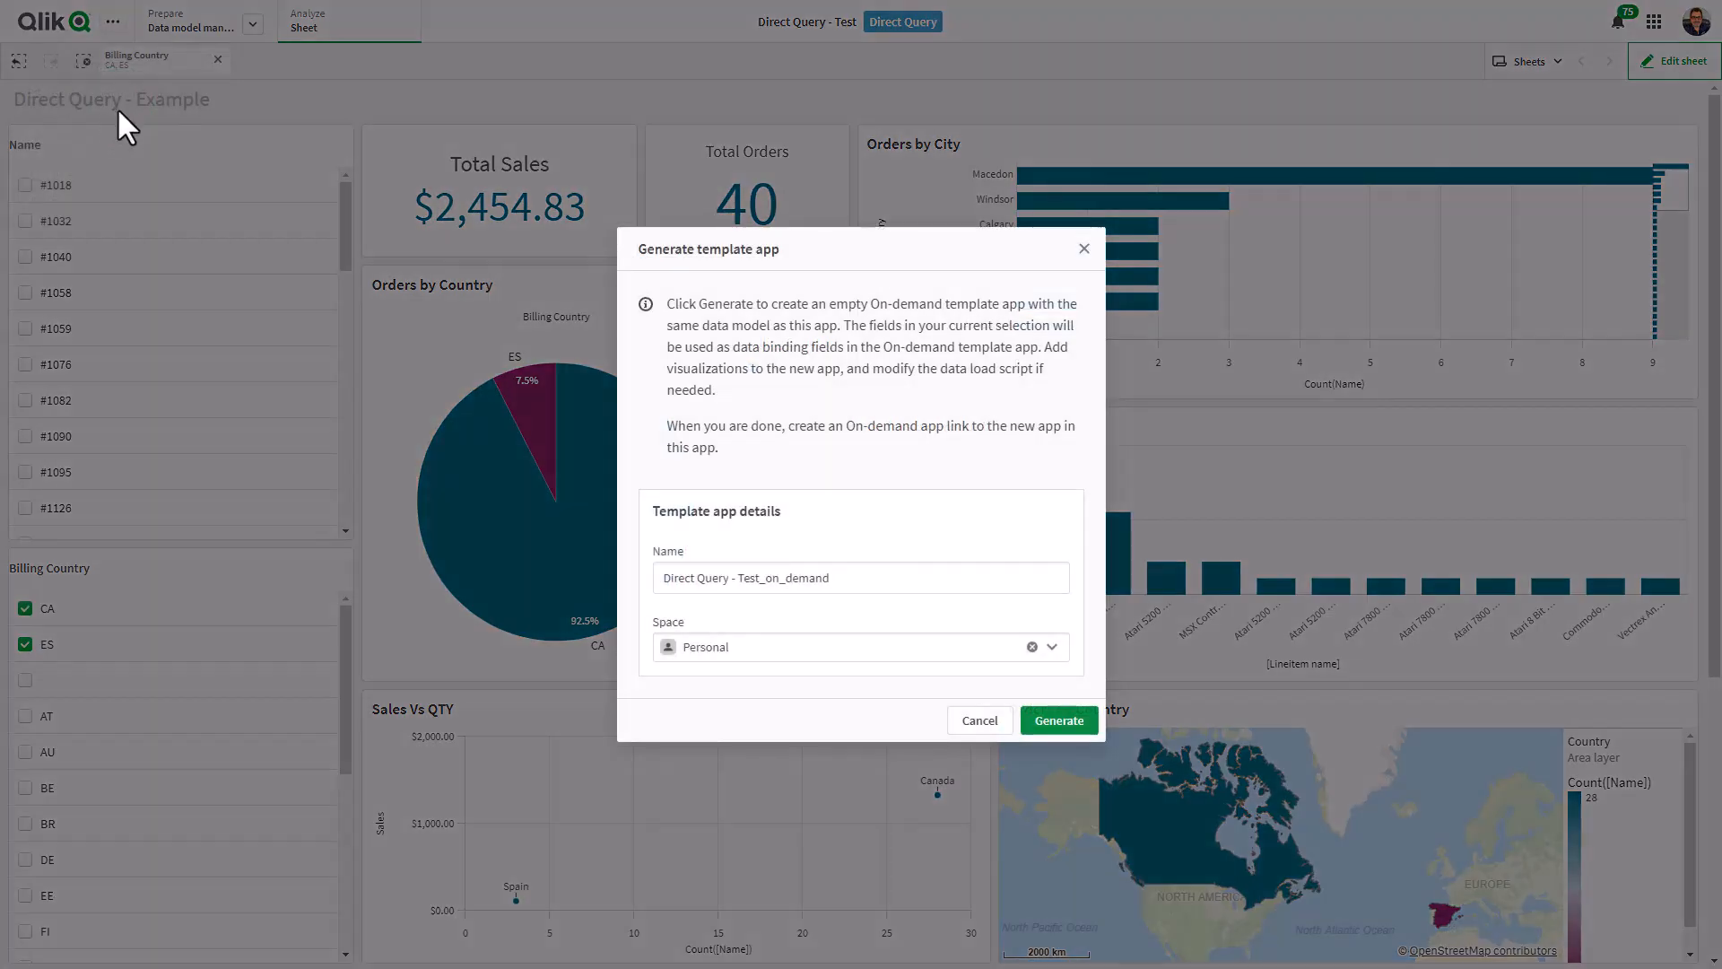
left_click(1051, 726)
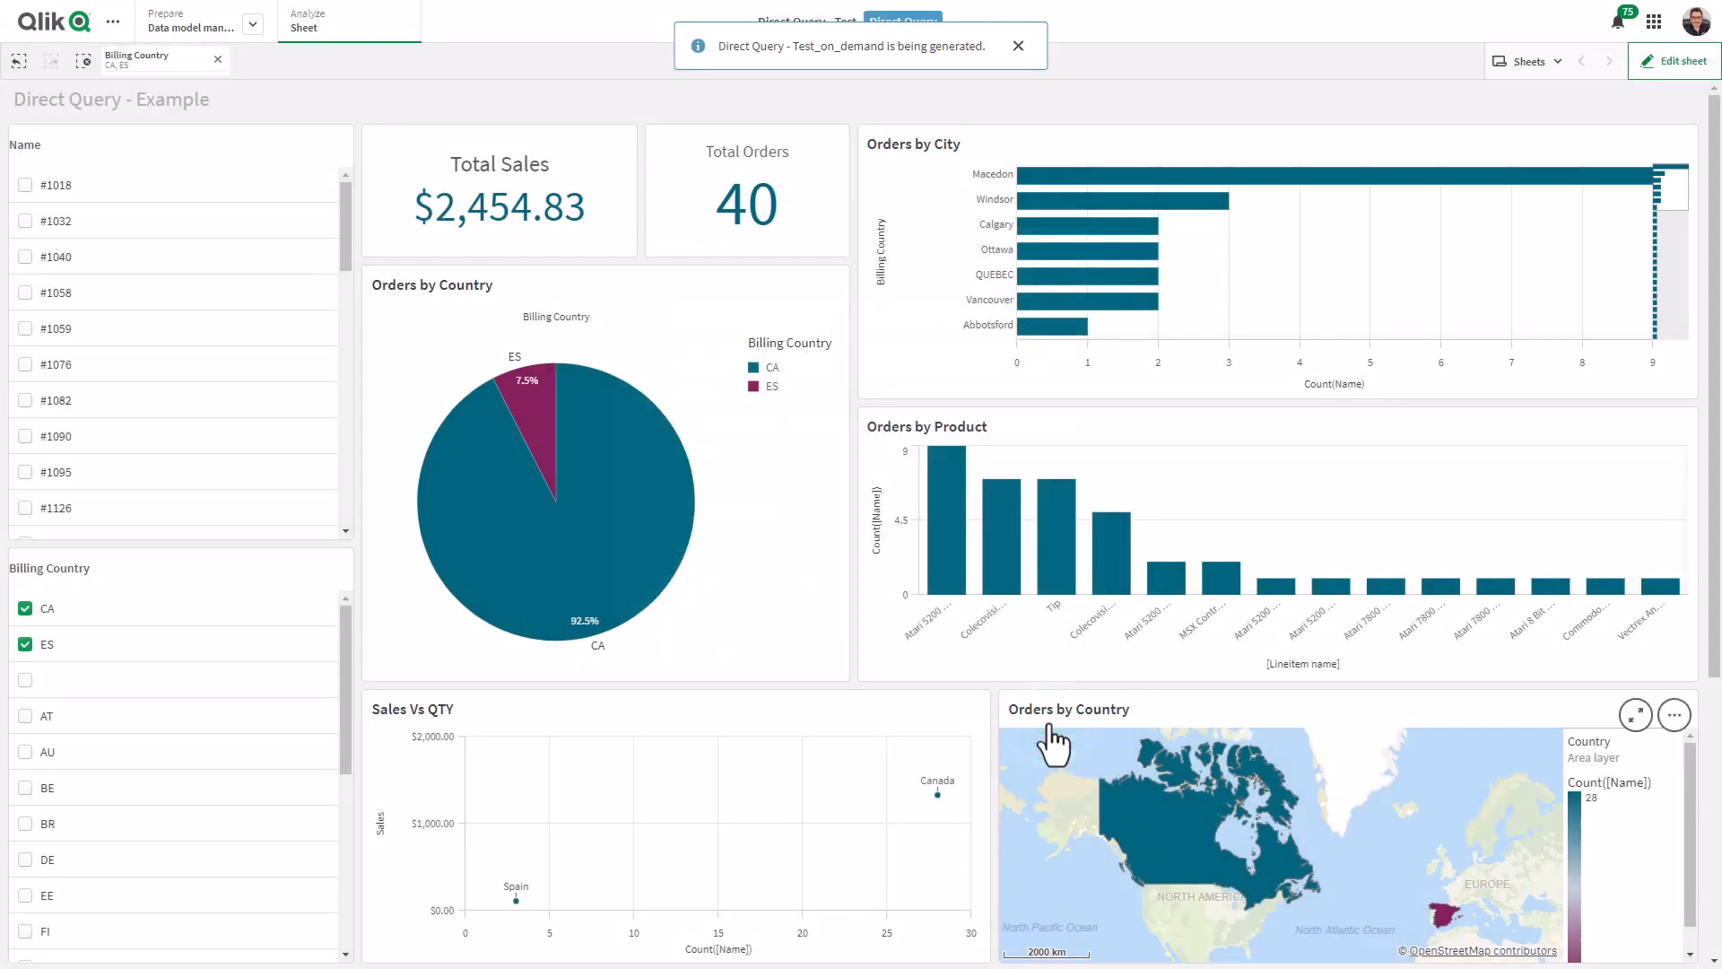